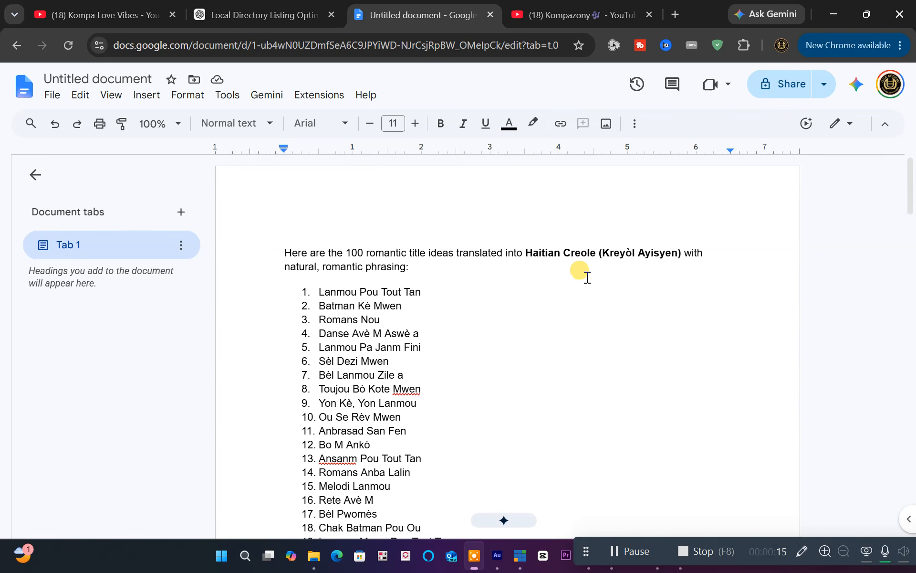
Step: Switch to the Kompa Love Vibes YouTube channel page and collapse its vidIQ quick channel stats
{"action": "left_click", "coordinate": [285, 16]}
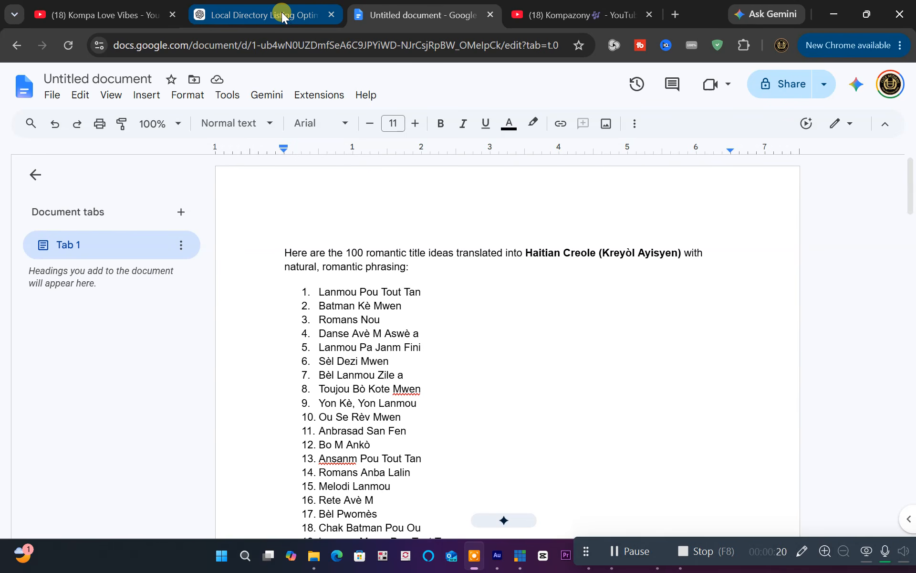
{"action": "mouse_move", "coordinate": [282, 12]}
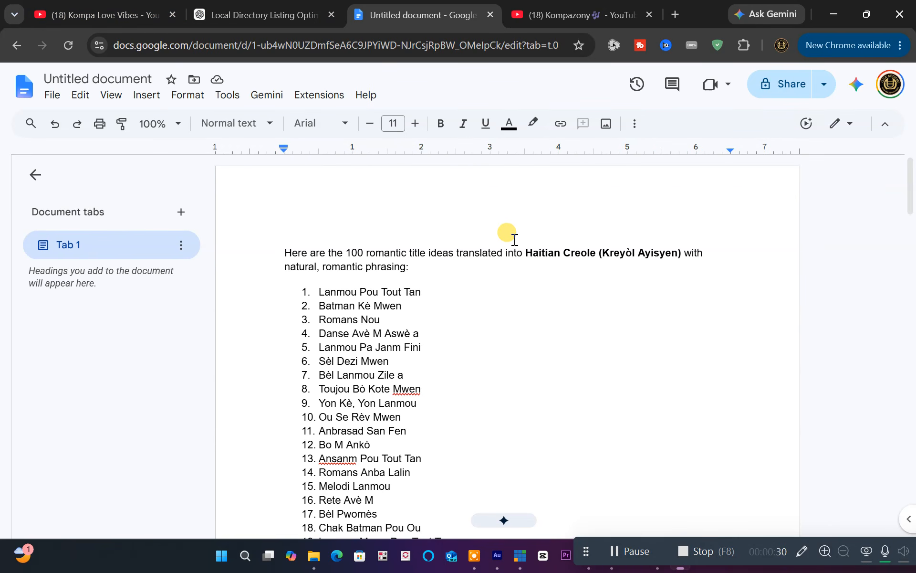
{"action": "left_click", "coordinate": [113, 15]}
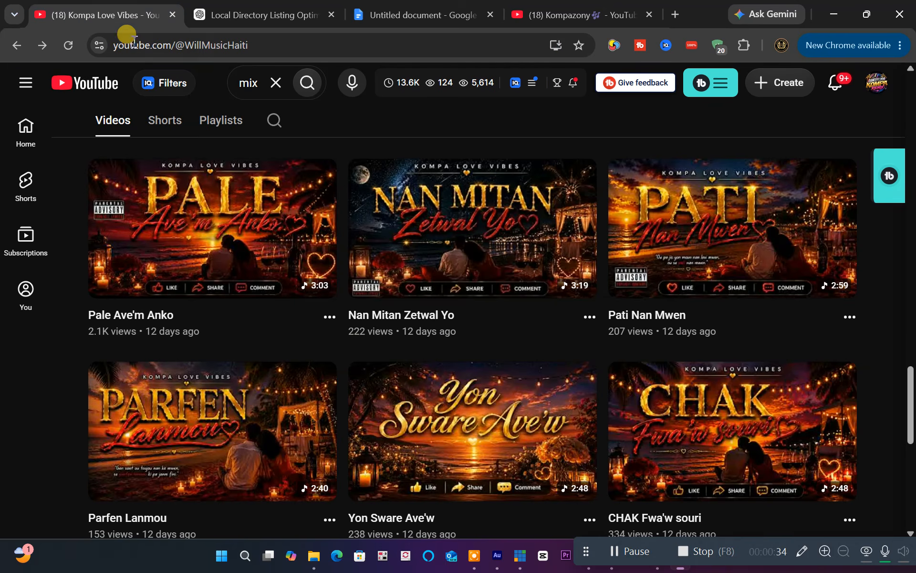
{"action": "scroll", "coordinate": [471, 326], "scroll_direction": "up", "scroll_amount": 11}
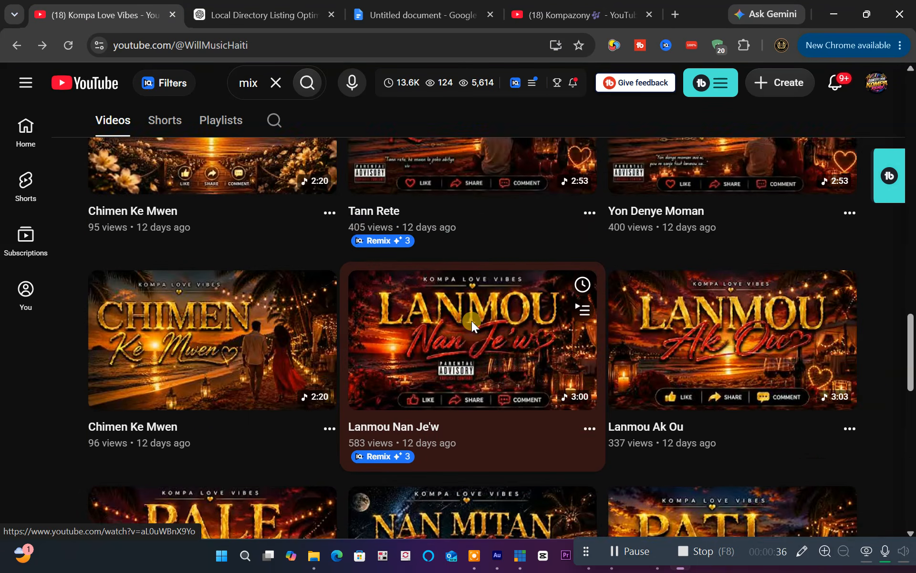
{"action": "scroll", "coordinate": [548, 354], "scroll_direction": "up", "scroll_amount": 10}
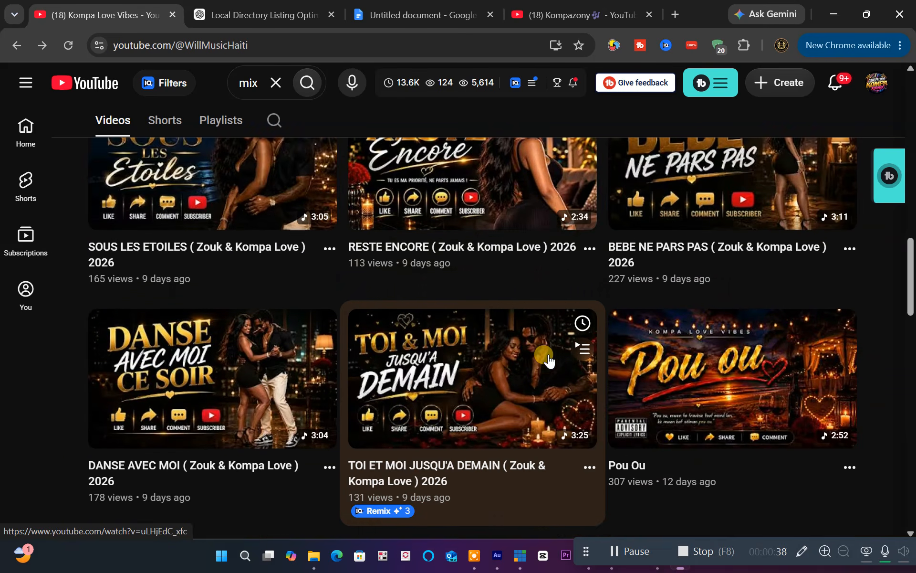
{"action": "scroll", "coordinate": [548, 354], "scroll_direction": "up", "scroll_amount": 10}
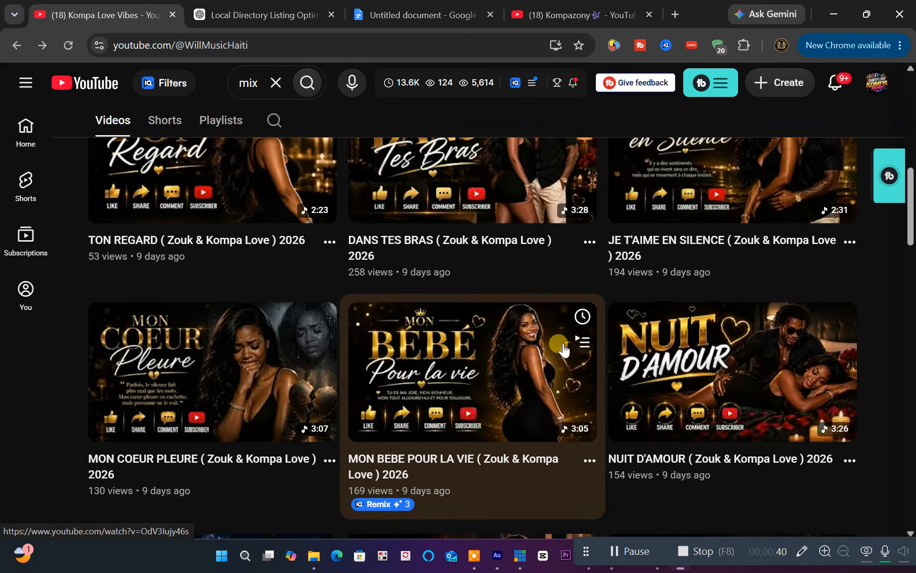
{"action": "scroll", "coordinate": [563, 350], "scroll_direction": "up", "scroll_amount": 3}
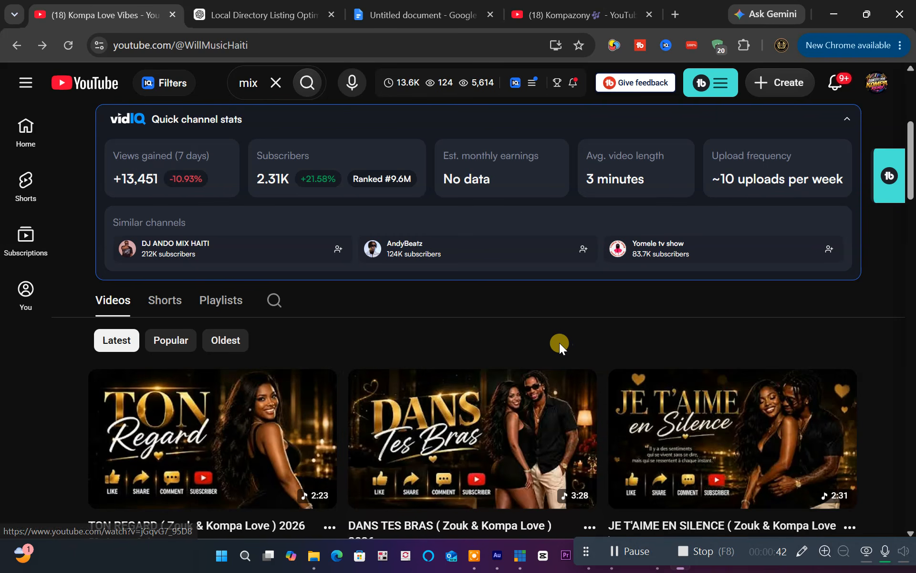
{"action": "left_click", "coordinate": [843, 118]}
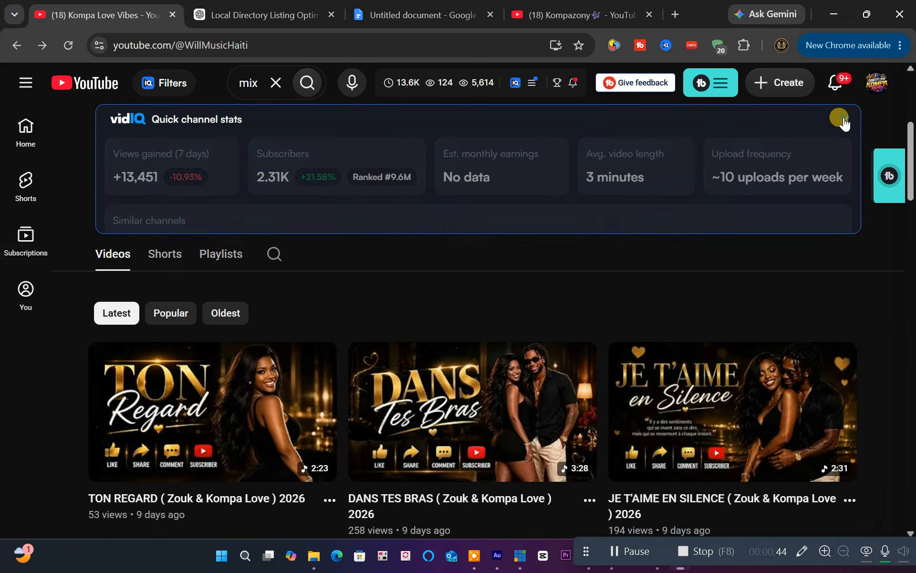
Step: Examine the Kompa Love Vibes channel's header and its uploaded videos, from the latest to the older ones, including thumbnails, titles and view counts
{"action": "scroll", "coordinate": [501, 448], "scroll_direction": "up", "scroll_amount": 5}
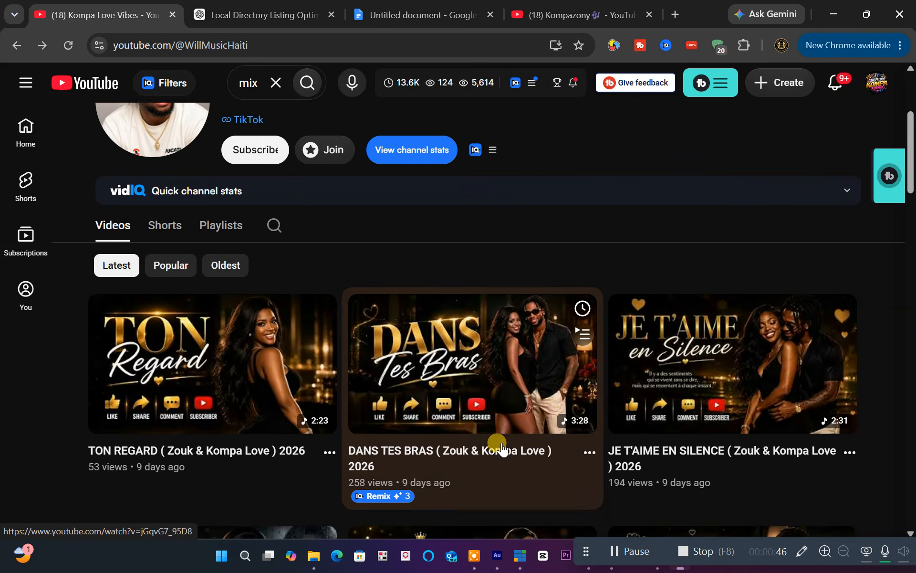
{"action": "scroll", "coordinate": [501, 447], "scroll_direction": "down", "scroll_amount": 3}
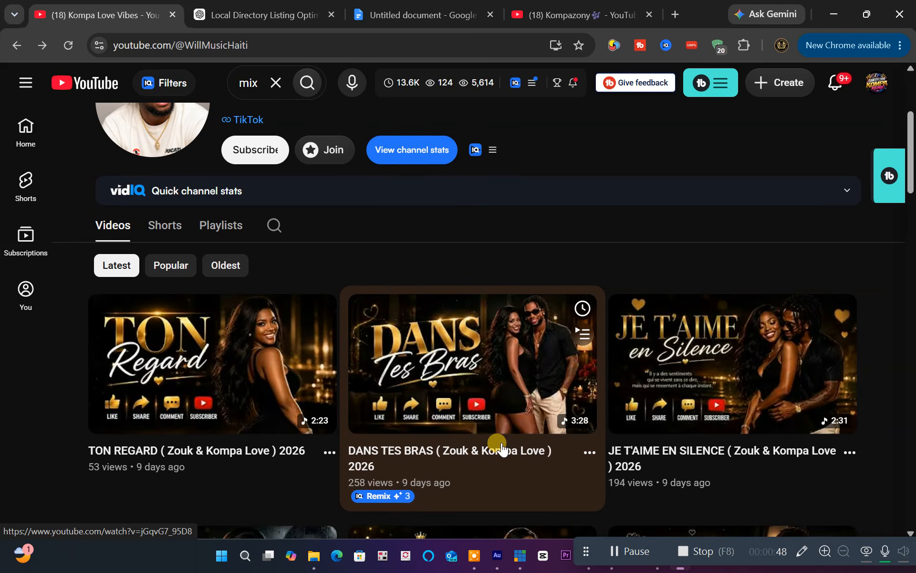
{"action": "scroll", "coordinate": [385, 419], "scroll_direction": "down", "scroll_amount": 2}
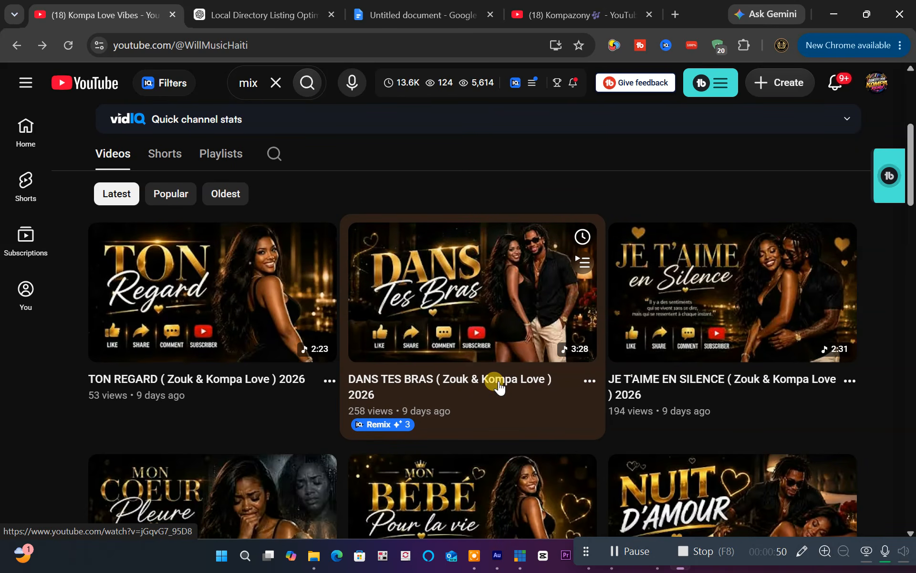
{"action": "scroll", "coordinate": [549, 379], "scroll_direction": "down", "scroll_amount": 2}
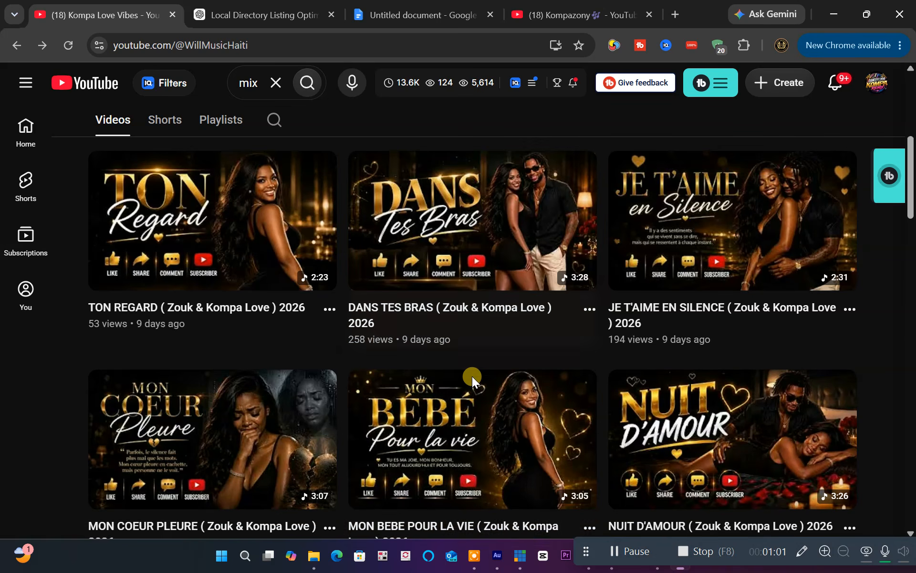
{"action": "scroll", "coordinate": [465, 477], "scroll_direction": "up", "scroll_amount": 5}
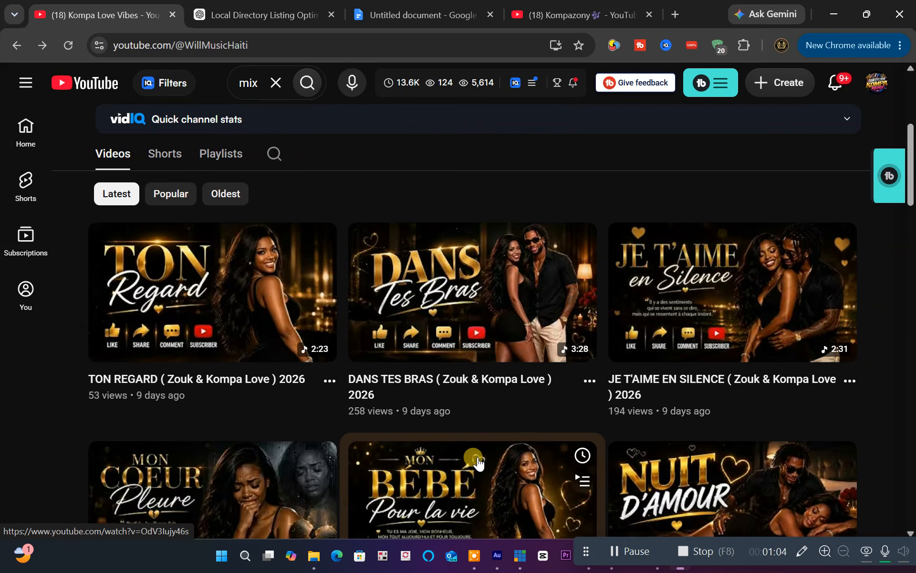
{"action": "scroll", "coordinate": [477, 458], "scroll_direction": "up", "scroll_amount": 4}
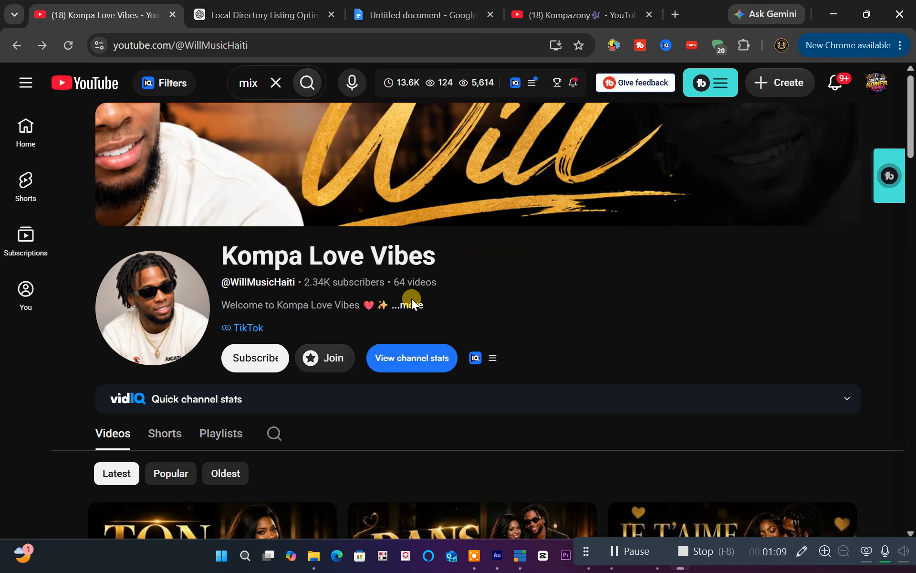
{"action": "scroll", "coordinate": [516, 430], "scroll_direction": "down", "scroll_amount": 2}
{"action": "scroll", "coordinate": [509, 448], "scroll_direction": "down", "scroll_amount": 8}
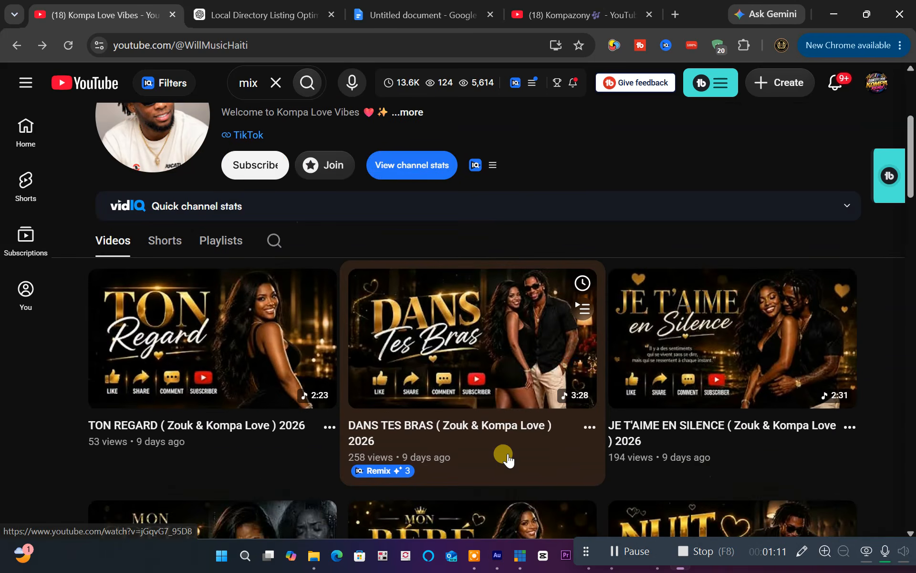
{"action": "scroll", "coordinate": [573, 461], "scroll_direction": "down", "scroll_amount": 10}
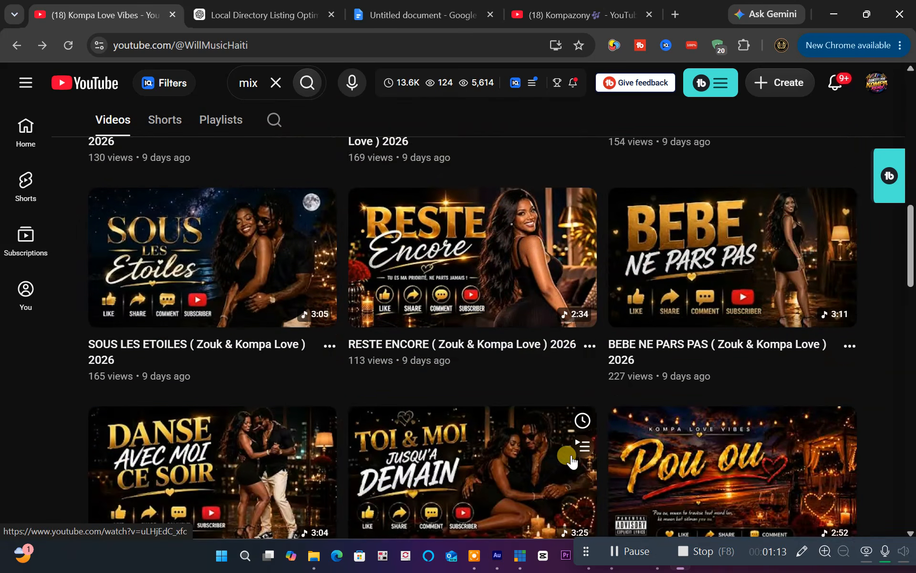
{"action": "scroll", "coordinate": [581, 448], "scroll_direction": "down", "scroll_amount": 8}
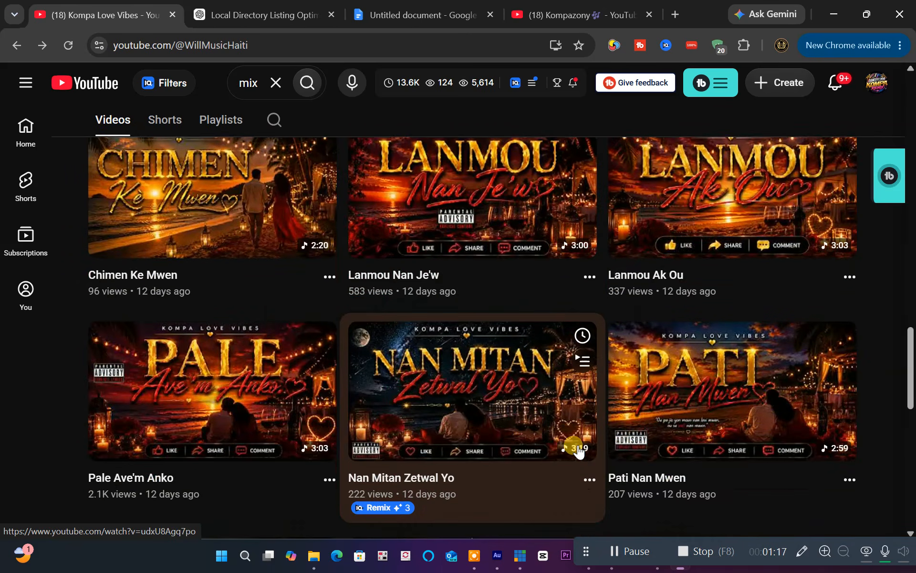
{"action": "scroll", "coordinate": [579, 450], "scroll_direction": "down", "scroll_amount": 4}
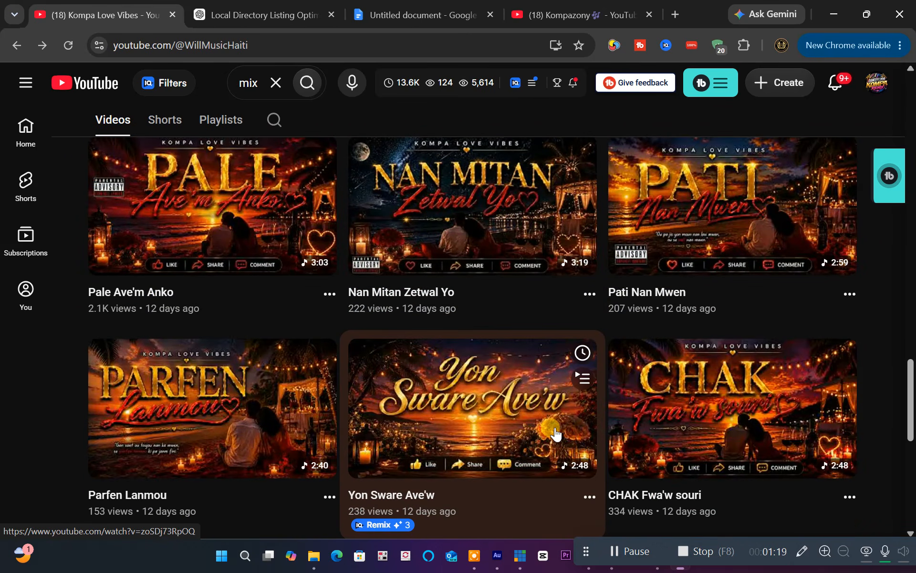
{"action": "scroll", "coordinate": [568, 441], "scroll_direction": "down", "scroll_amount": 4}
{"action": "scroll", "coordinate": [556, 432], "scroll_direction": "down", "scroll_amount": 3}
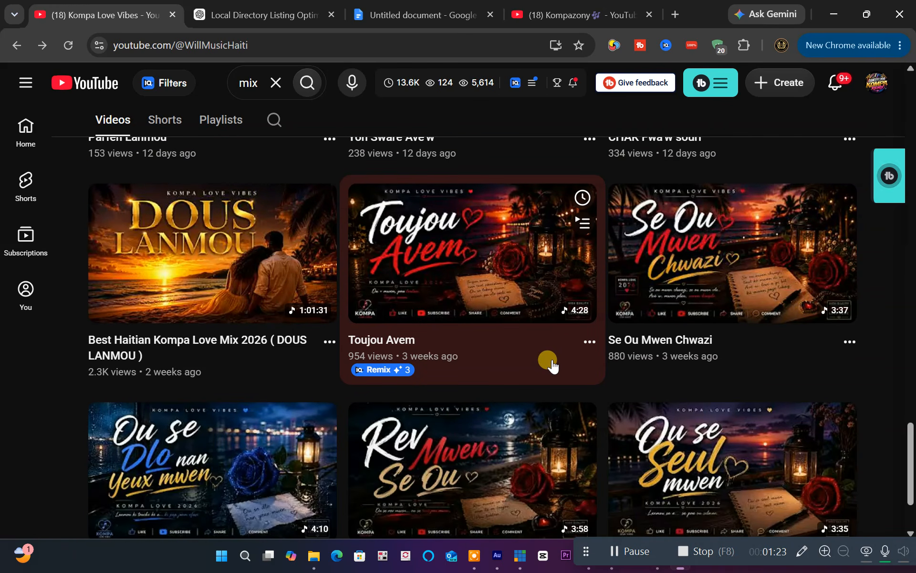
{"action": "scroll", "coordinate": [552, 366], "scroll_direction": "up", "scroll_amount": 5}
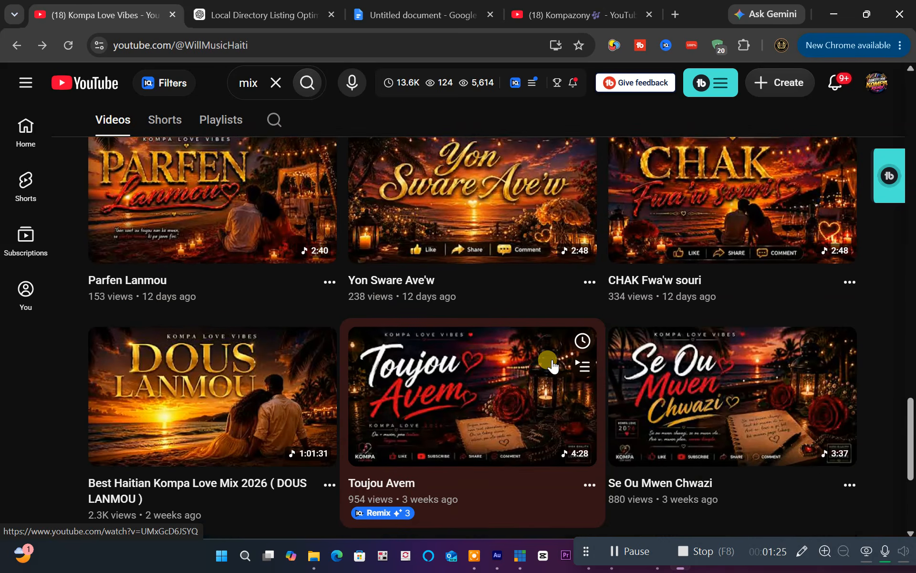
{"action": "scroll", "coordinate": [553, 367], "scroll_direction": "up", "scroll_amount": 5}
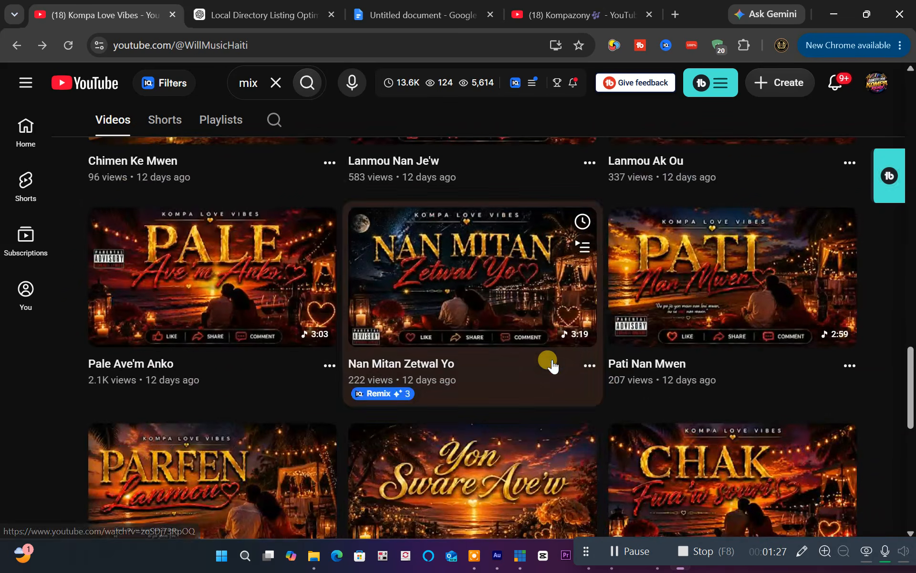
{"action": "scroll", "coordinate": [552, 365], "scroll_direction": "up", "scroll_amount": 7}
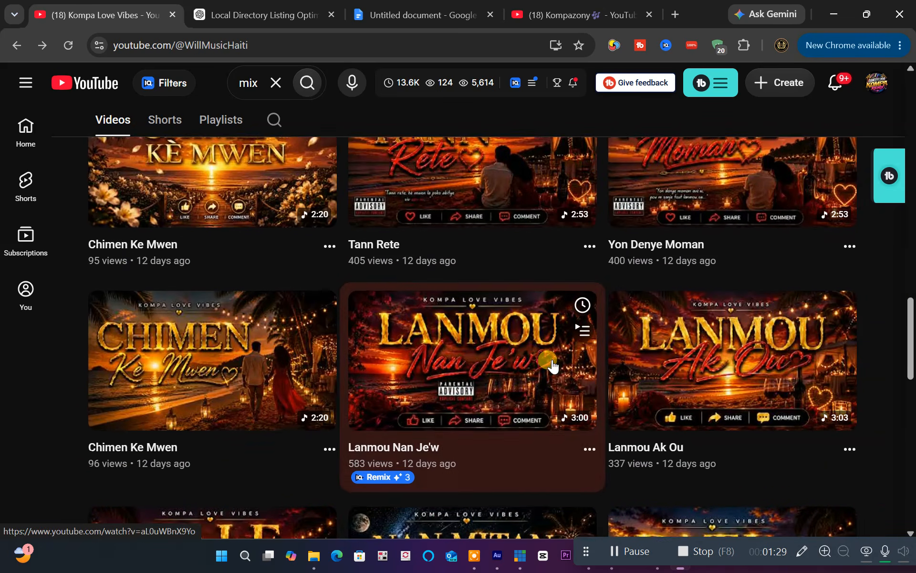
{"action": "scroll", "coordinate": [552, 363], "scroll_direction": "up", "scroll_amount": 5}
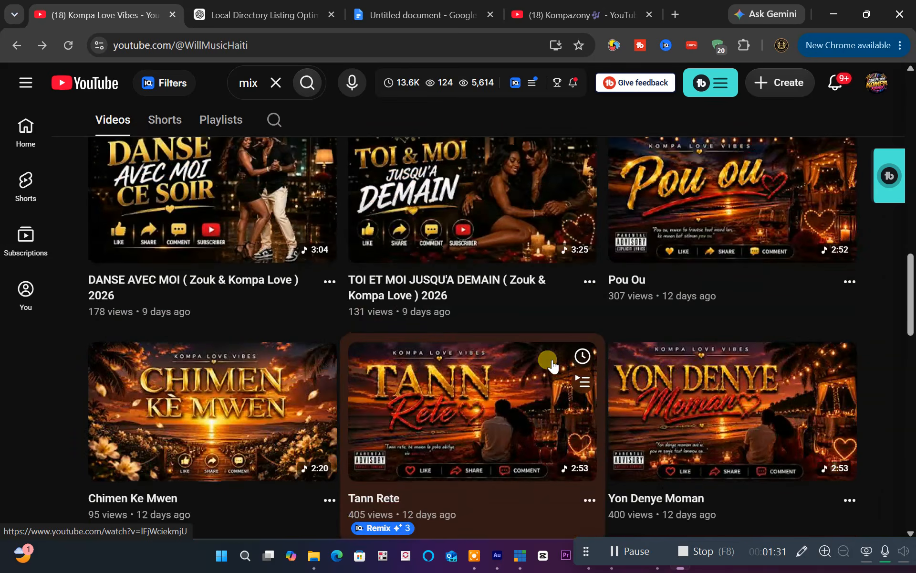
{"action": "scroll", "coordinate": [552, 365], "scroll_direction": "up", "scroll_amount": 10}
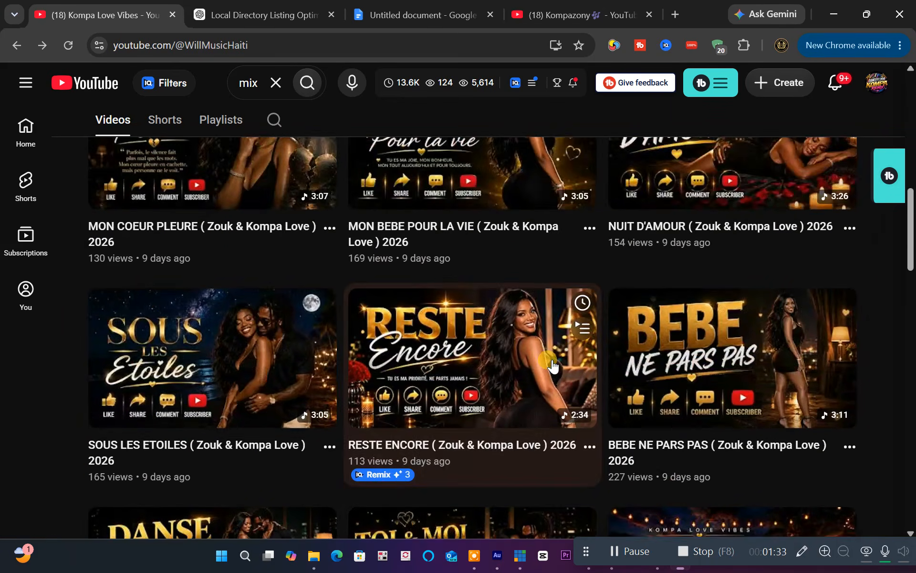
{"action": "scroll", "coordinate": [552, 365], "scroll_direction": "up", "scroll_amount": 6}
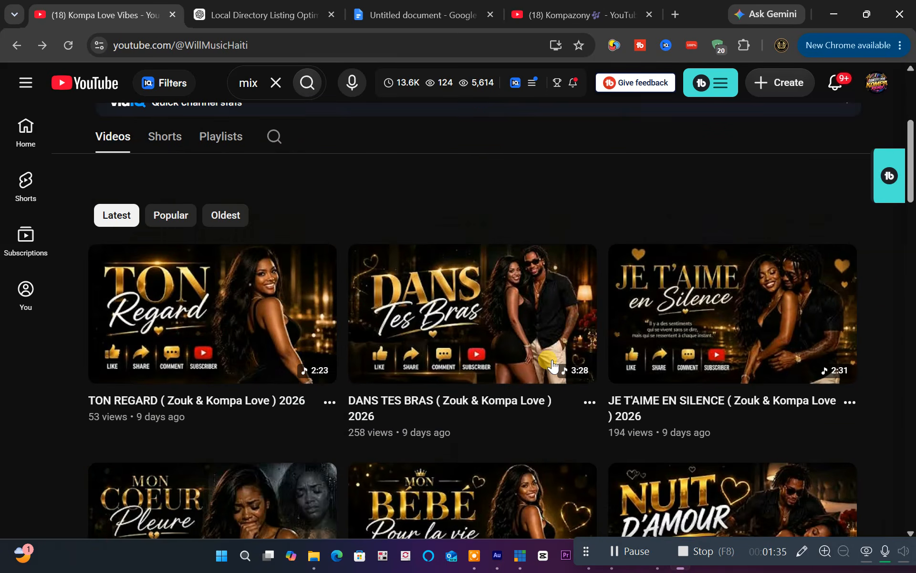
{"action": "scroll", "coordinate": [552, 365], "scroll_direction": "up", "scroll_amount": 2}
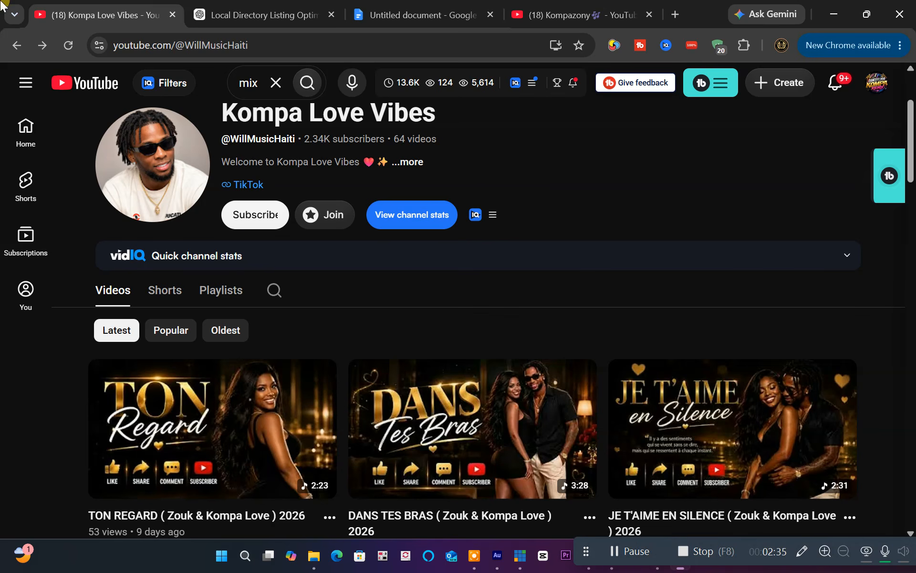
Step: Switch to the Kompazony YouTube channel and examine the thumbnails, titles and view counts in its For You and Videos sections
{"action": "left_click", "coordinate": [372, 14]}
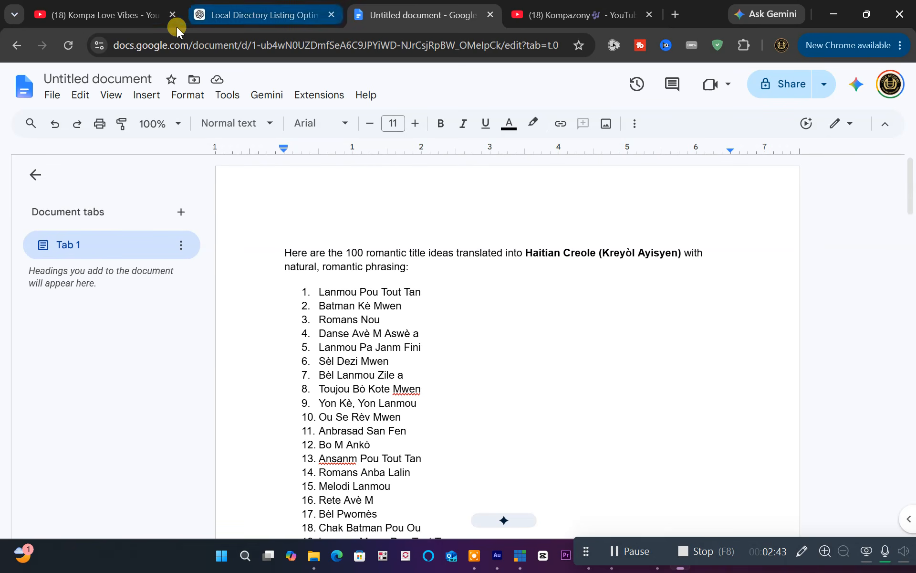
{"action": "left_click", "coordinate": [121, 12]}
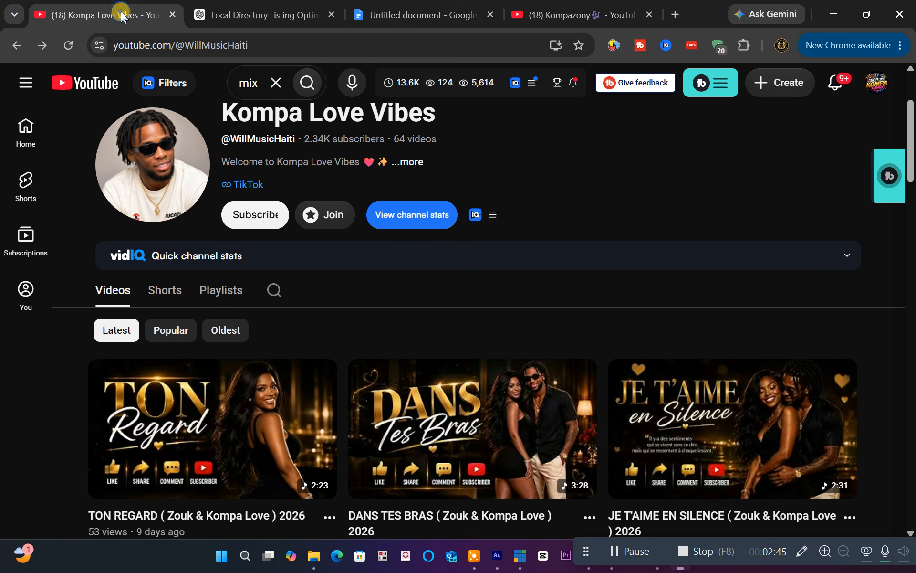
{"action": "left_click", "coordinate": [561, 13]}
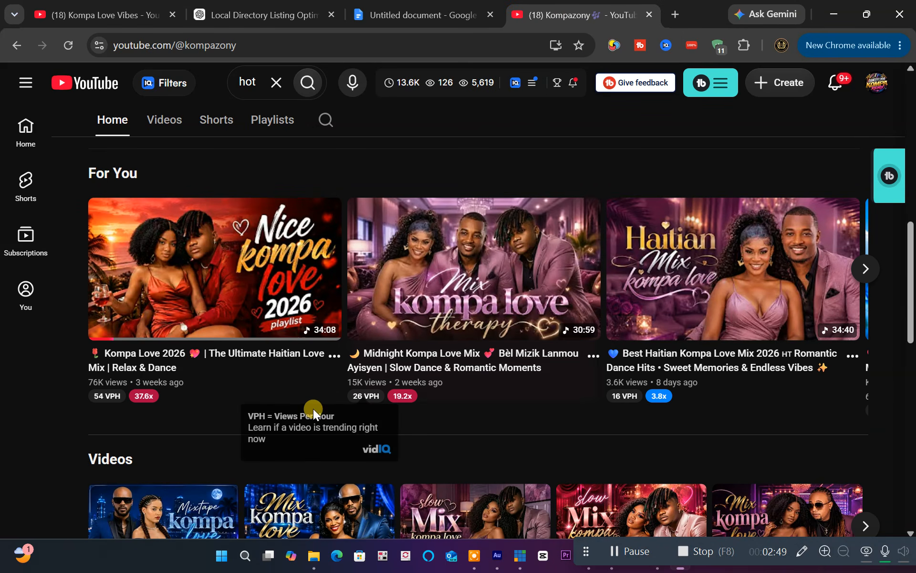
{"action": "scroll", "coordinate": [492, 442], "scroll_direction": "down", "scroll_amount": 6}
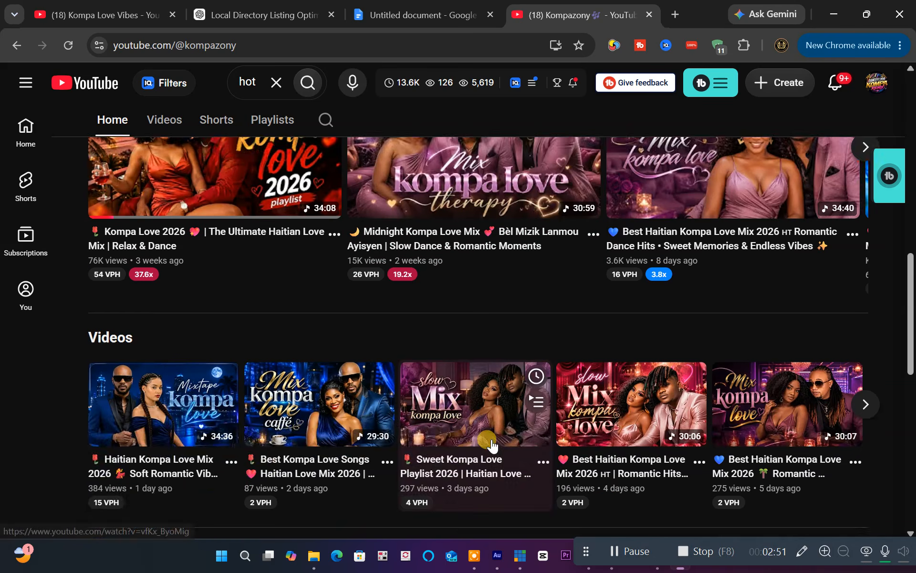
{"action": "scroll", "coordinate": [499, 432], "scroll_direction": "up", "scroll_amount": 3}
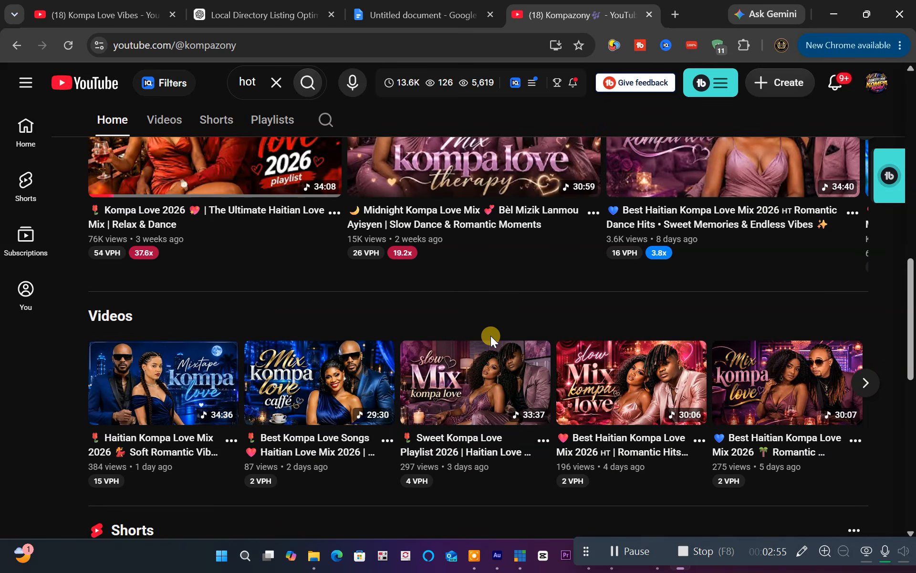
{"action": "scroll", "coordinate": [491, 336], "scroll_direction": "up", "scroll_amount": 4}
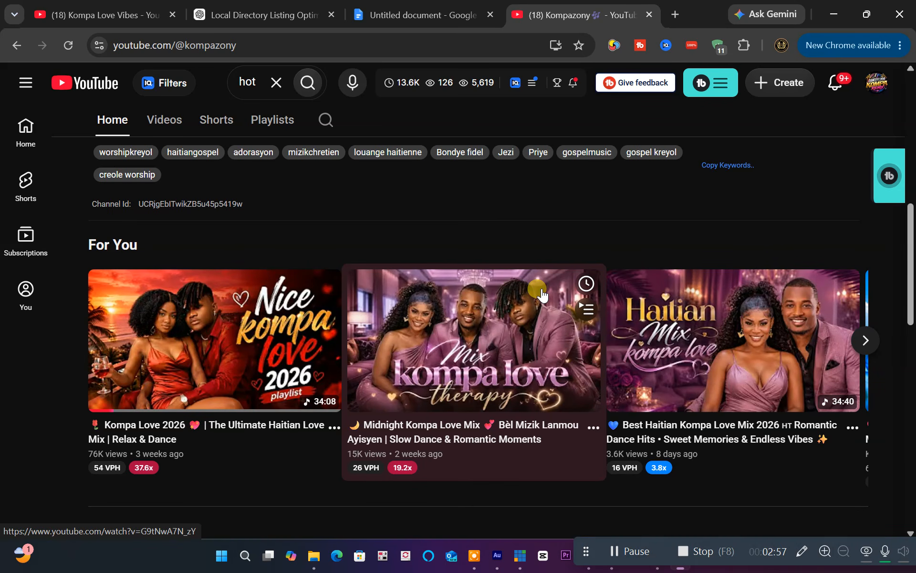
{"action": "scroll", "coordinate": [543, 292], "scroll_direction": "up", "scroll_amount": 2}
{"action": "scroll", "coordinate": [543, 294], "scroll_direction": "down", "scroll_amount": 3}
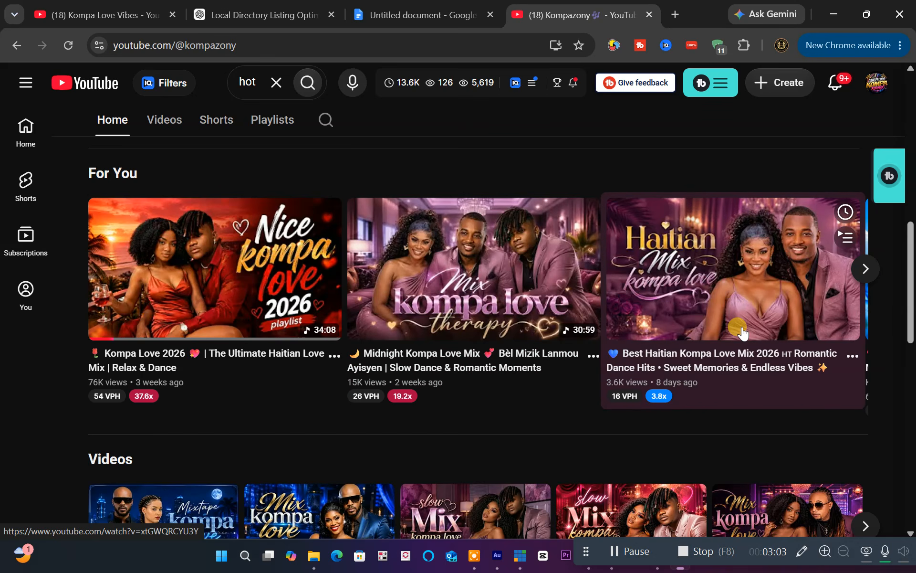
{"action": "scroll", "coordinate": [692, 352], "scroll_direction": "down", "scroll_amount": 5}
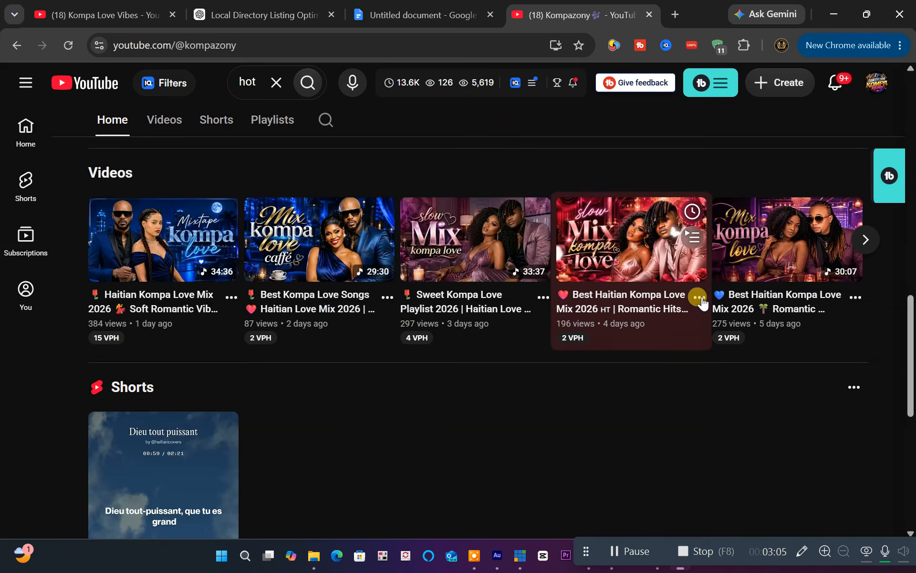
{"action": "scroll", "coordinate": [683, 341], "scroll_direction": "up", "scroll_amount": 3}
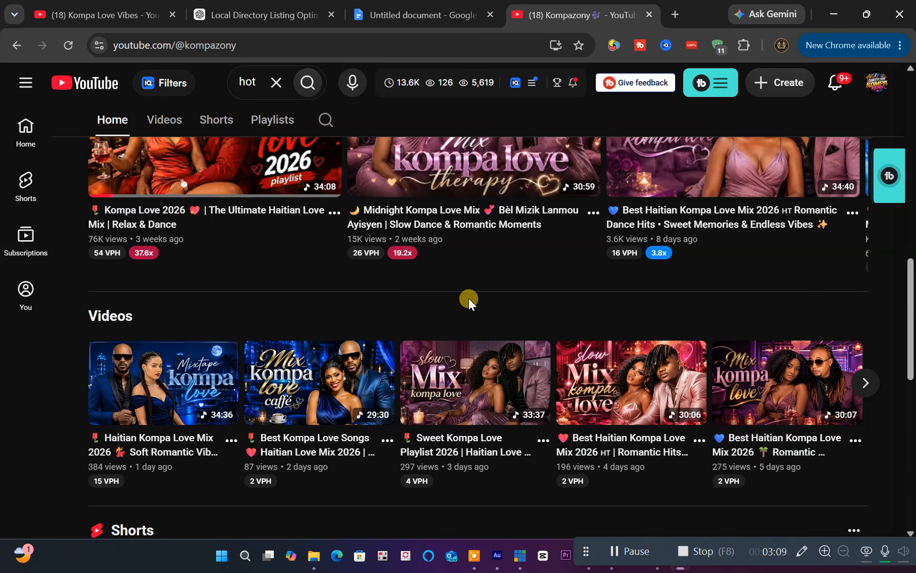
Step: Examine the Kompazony channel's home page, including its header, Channelytics view statistics, channel keywords, and For You and Videos sections
{"action": "scroll", "coordinate": [553, 285], "scroll_direction": "up", "scroll_amount": 3}
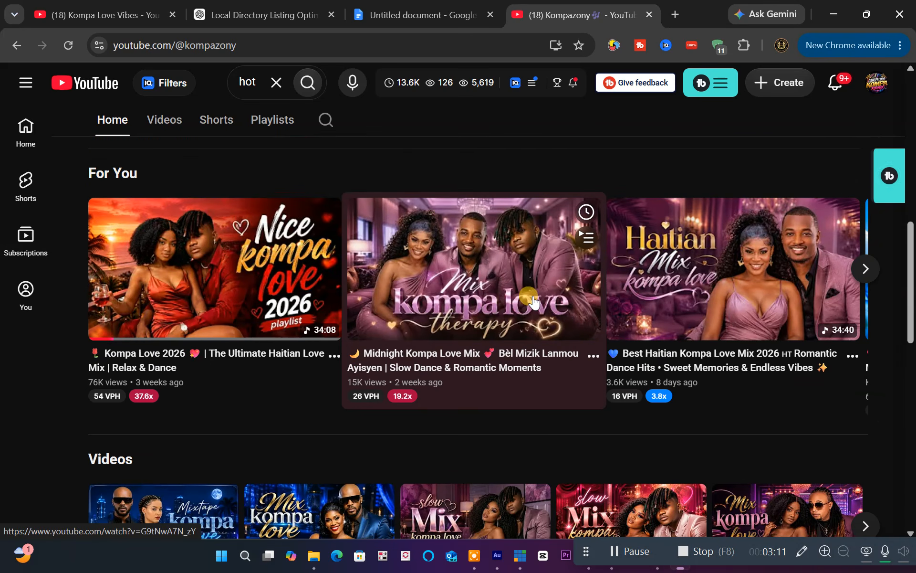
{"action": "scroll", "coordinate": [463, 308], "scroll_direction": "up", "scroll_amount": 5}
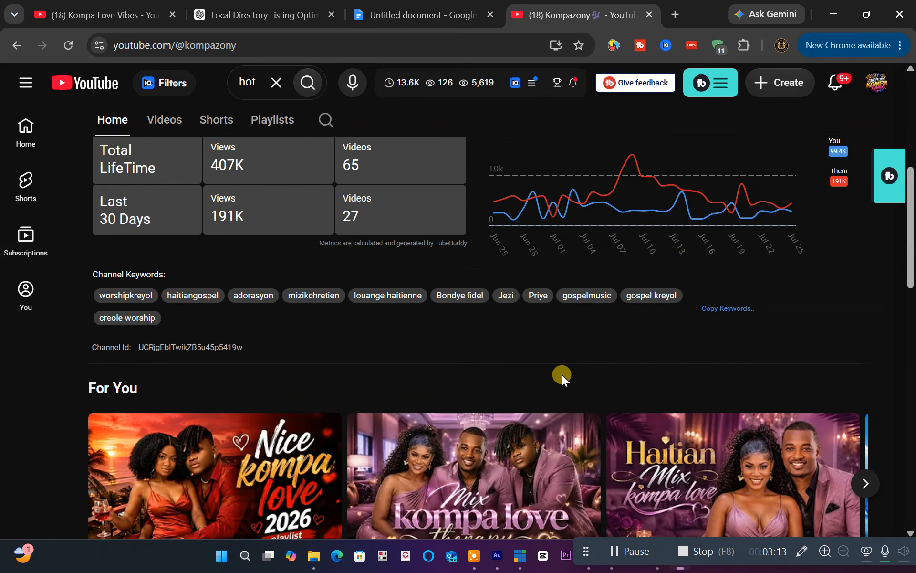
{"action": "scroll", "coordinate": [562, 374], "scroll_direction": "down", "scroll_amount": 3}
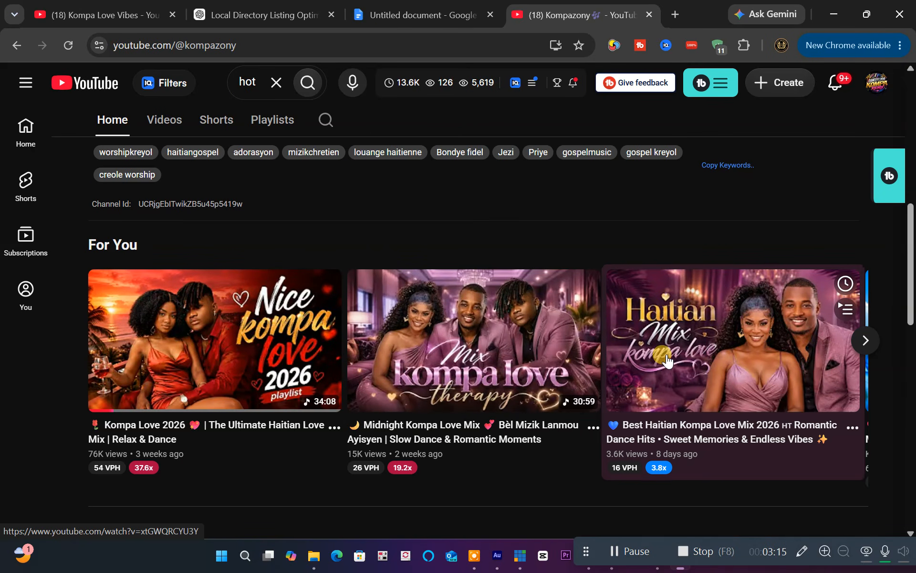
{"action": "scroll", "coordinate": [528, 440], "scroll_direction": "down", "scroll_amount": 2}
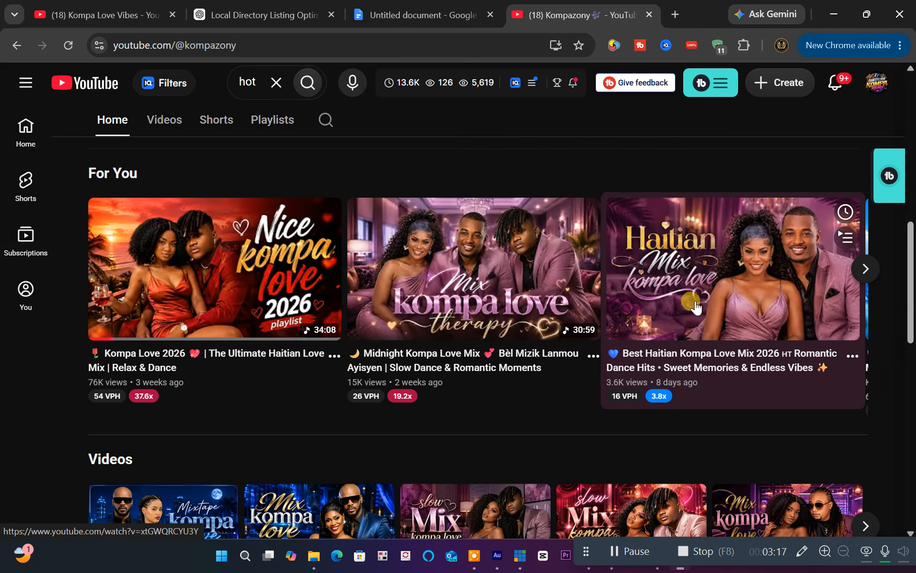
{"action": "scroll", "coordinate": [377, 368], "scroll_direction": "up", "scroll_amount": 4}
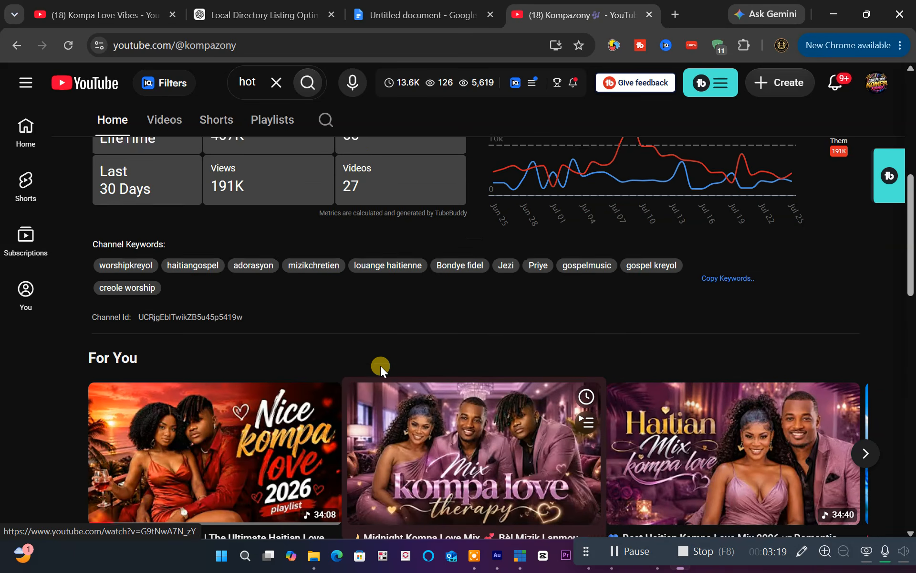
{"action": "scroll", "coordinate": [380, 366], "scroll_direction": "up", "scroll_amount": 8}
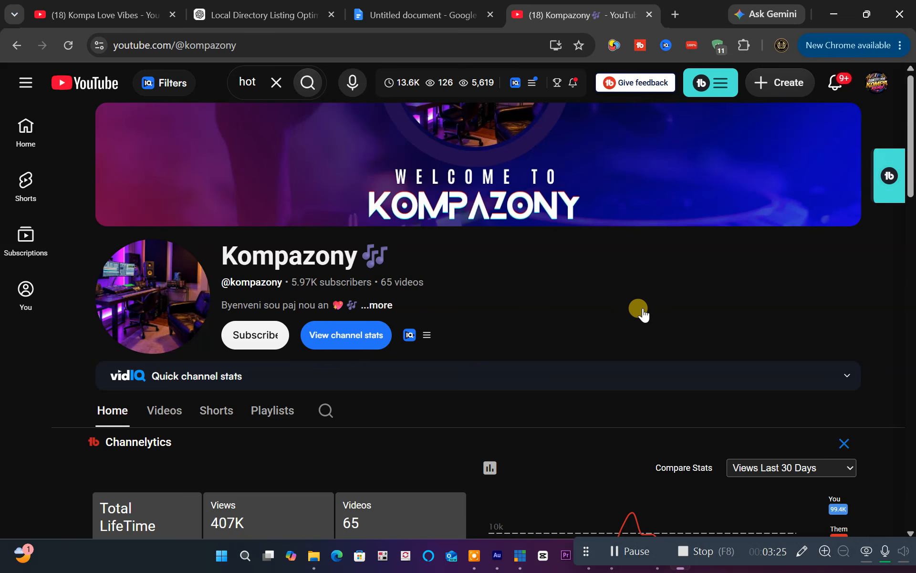
{"action": "scroll", "coordinate": [620, 319], "scroll_direction": "down", "scroll_amount": 2}
{"action": "scroll", "coordinate": [601, 329], "scroll_direction": "down", "scroll_amount": 6}
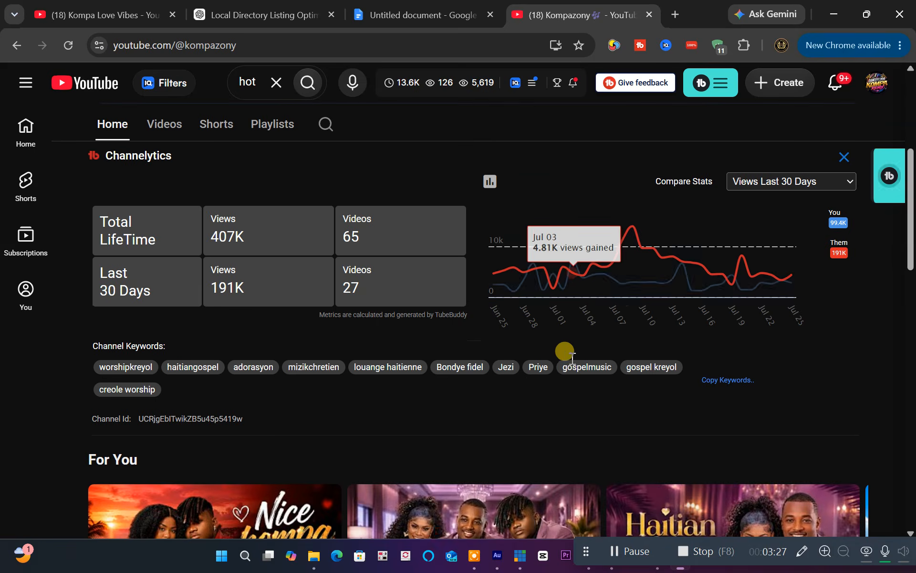
{"action": "scroll", "coordinate": [573, 367], "scroll_direction": "down", "scroll_amount": 5}
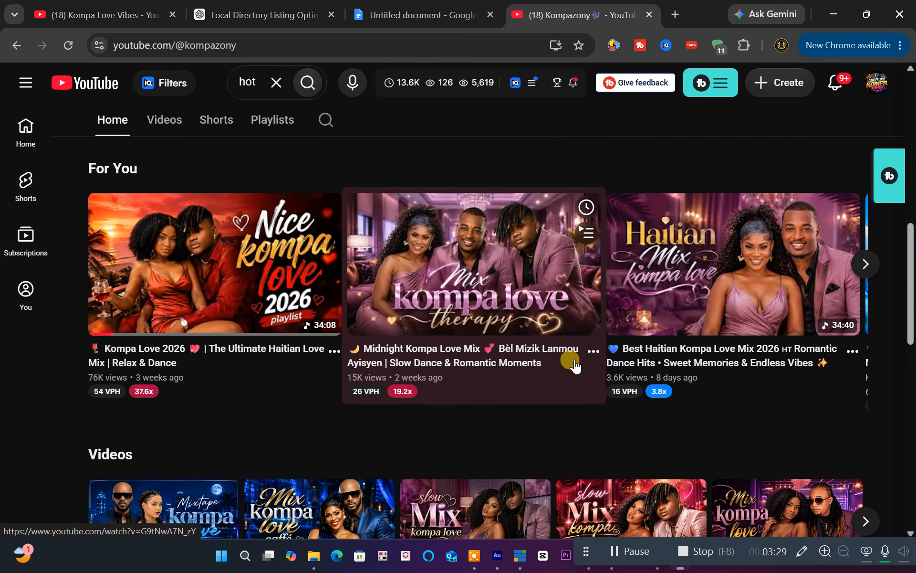
{"action": "scroll", "coordinate": [575, 360], "scroll_direction": "down", "scroll_amount": 3}
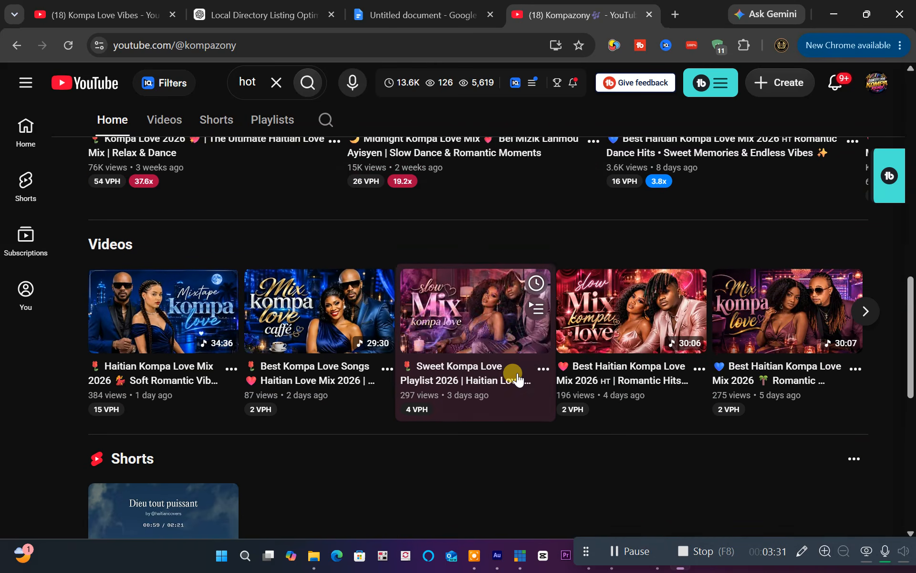
{"action": "scroll", "coordinate": [509, 382], "scroll_direction": "down", "scroll_amount": 3}
{"action": "scroll", "coordinate": [509, 385], "scroll_direction": "up", "scroll_amount": 3}
{"action": "scroll", "coordinate": [474, 385], "scroll_direction": "up", "scroll_amount": 10}
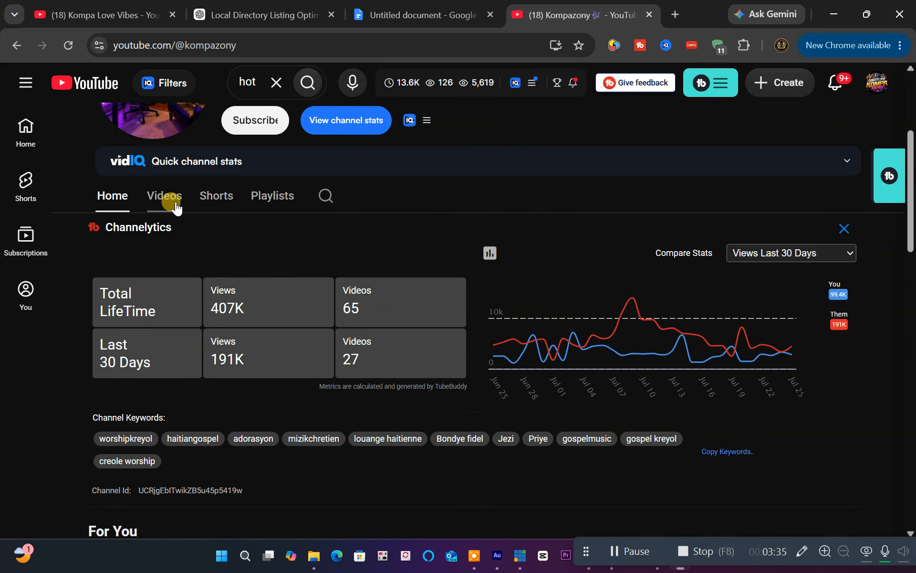
Step: Open Kompazony's full list of uploaded videos and examine thumbnails, titles and view counts from the latest to the older uploads
{"action": "left_click", "coordinate": [166, 202]}
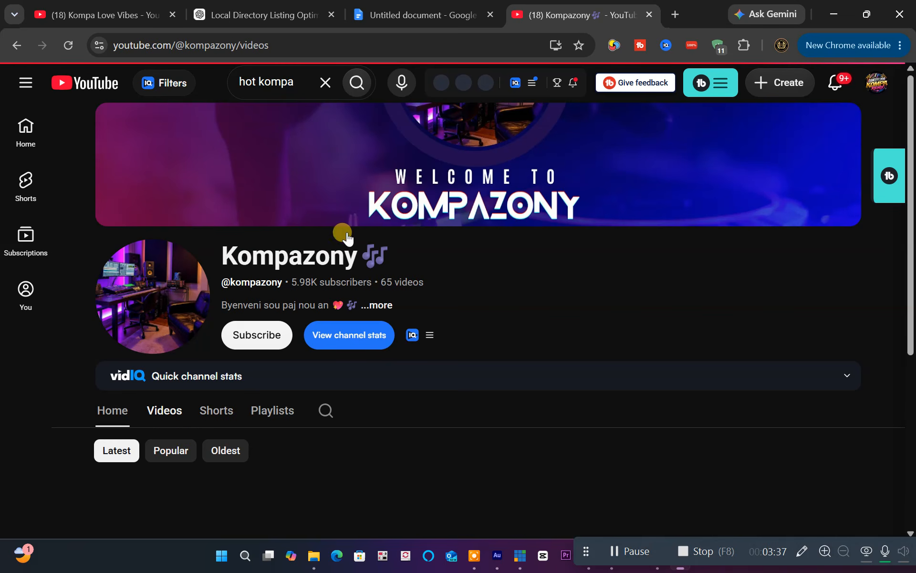
{"action": "scroll", "coordinate": [482, 282], "scroll_direction": "down", "scroll_amount": 6}
{"action": "scroll", "coordinate": [485, 315], "scroll_direction": "down", "scroll_amount": 8}
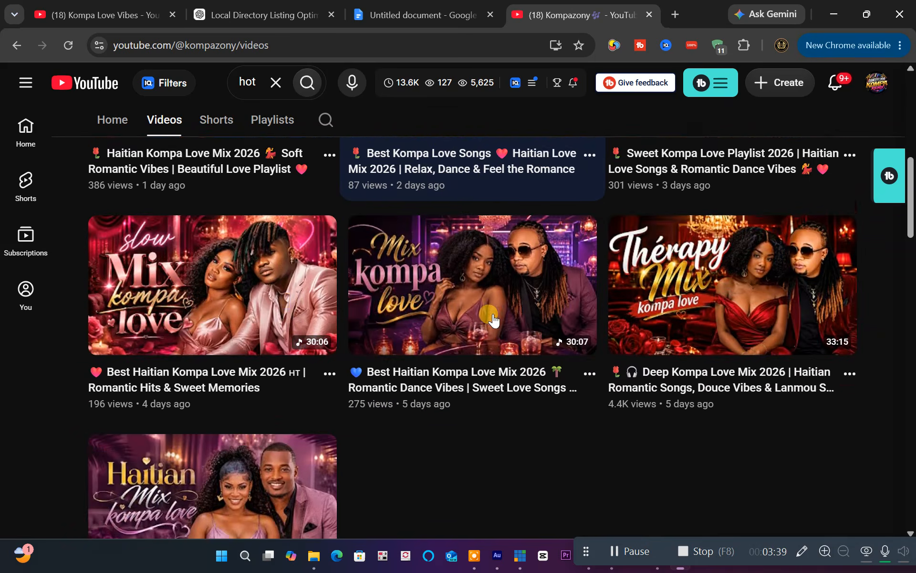
{"action": "scroll", "coordinate": [550, 330], "scroll_direction": "down", "scroll_amount": 4}
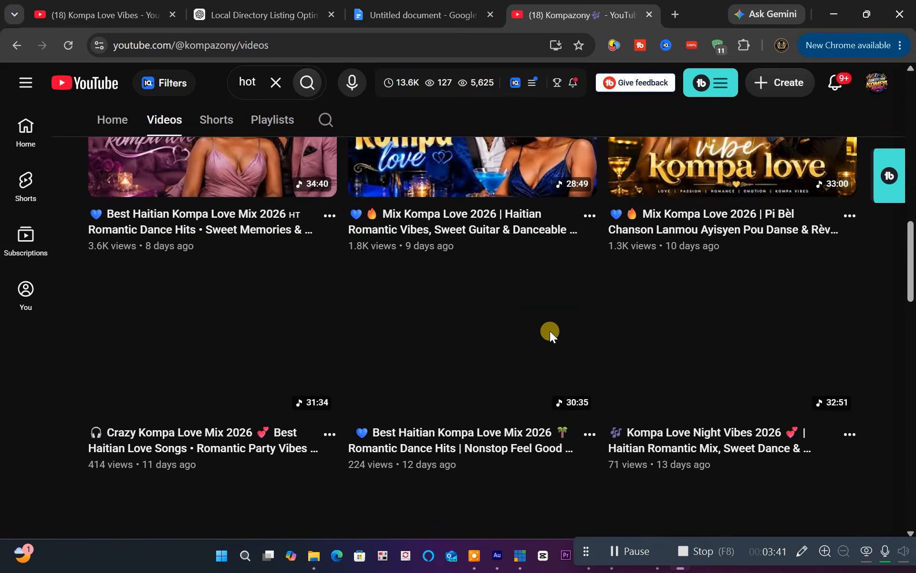
{"action": "scroll", "coordinate": [512, 348], "scroll_direction": "down", "scroll_amount": 4}
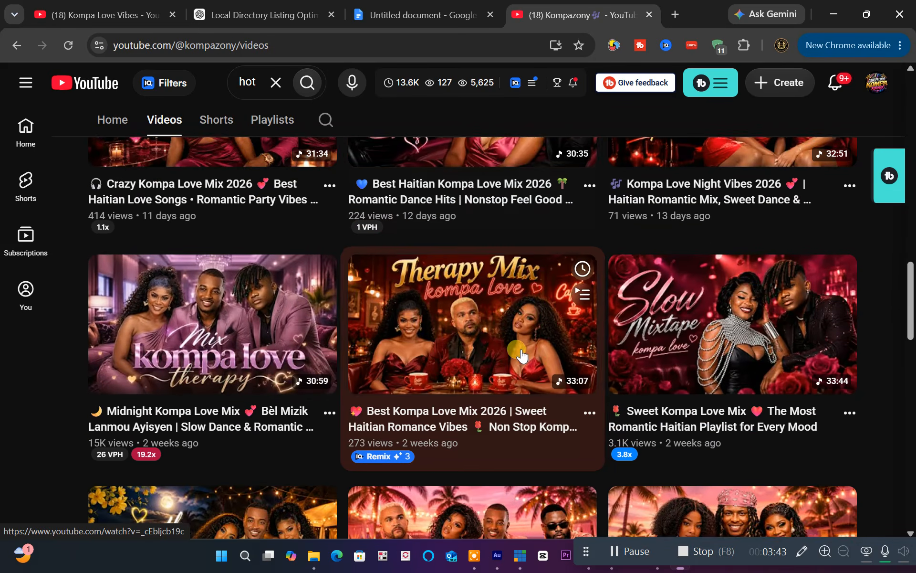
{"action": "scroll", "coordinate": [599, 362], "scroll_direction": "down", "scroll_amount": 8}
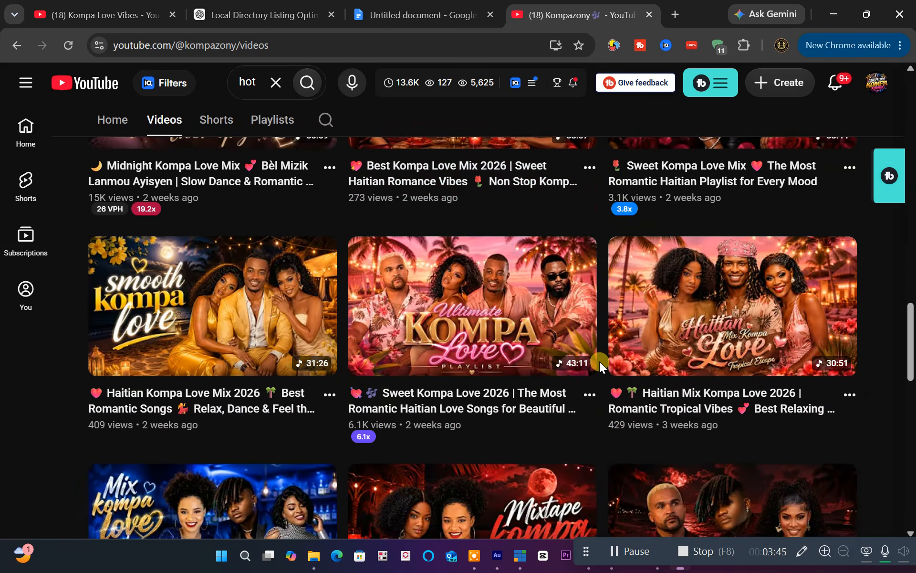
{"action": "scroll", "coordinate": [600, 361], "scroll_direction": "down", "scroll_amount": 6}
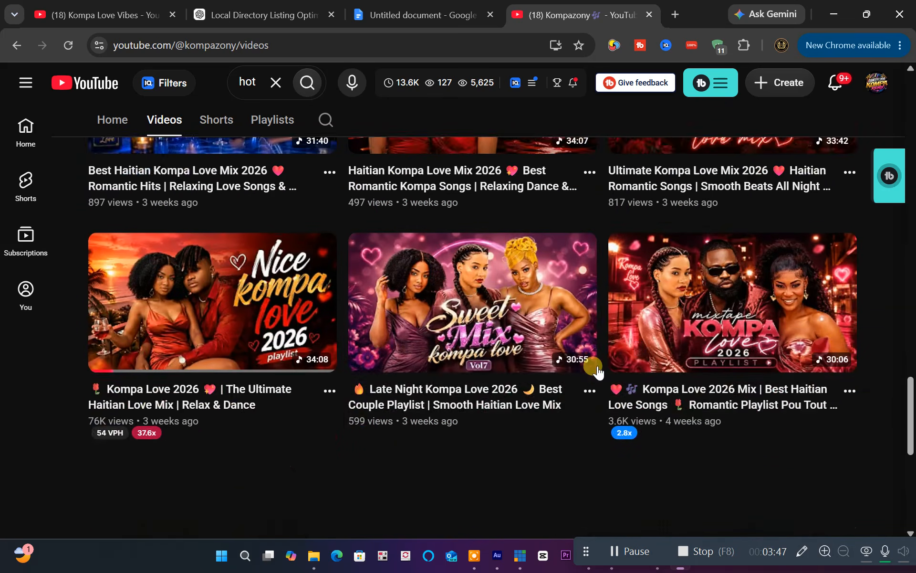
{"action": "scroll", "coordinate": [617, 370], "scroll_direction": "up", "scroll_amount": 14}
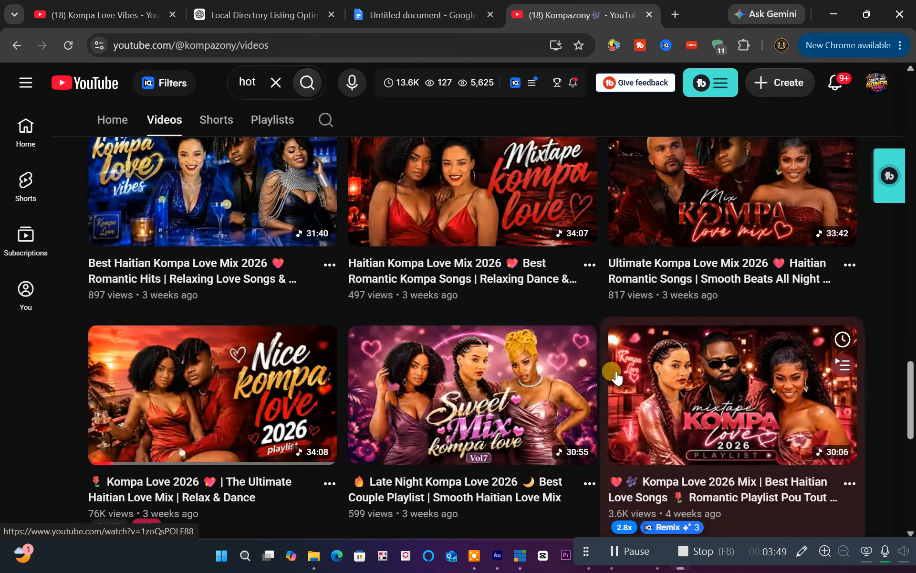
{"action": "scroll", "coordinate": [619, 376], "scroll_direction": "up", "scroll_amount": 9}
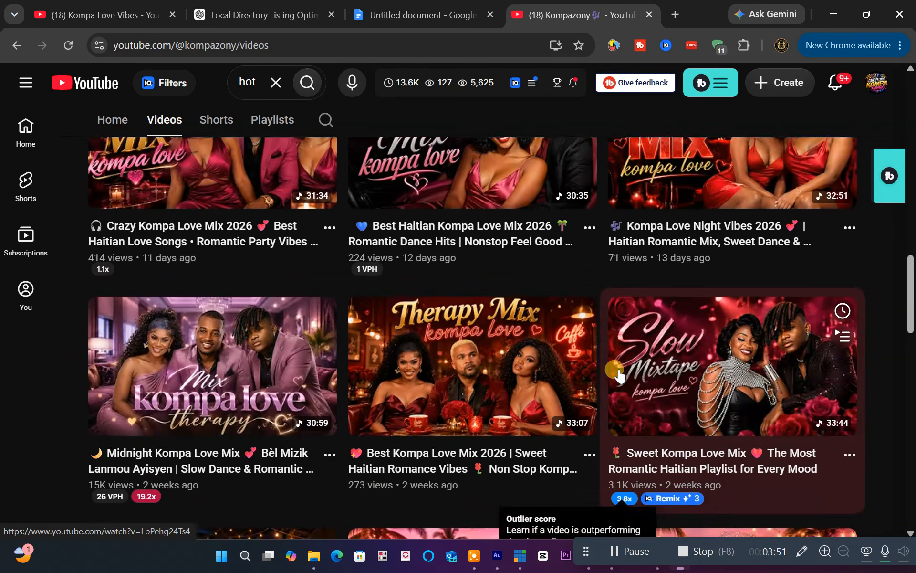
{"action": "scroll", "coordinate": [667, 380], "scroll_direction": "up", "scroll_amount": 10}
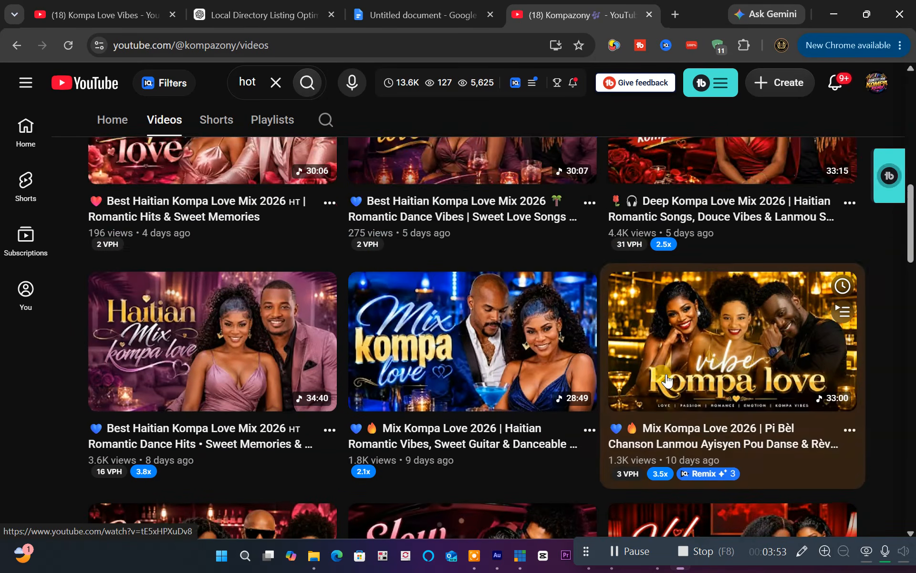
{"action": "scroll", "coordinate": [581, 320], "scroll_direction": "up", "scroll_amount": 4}
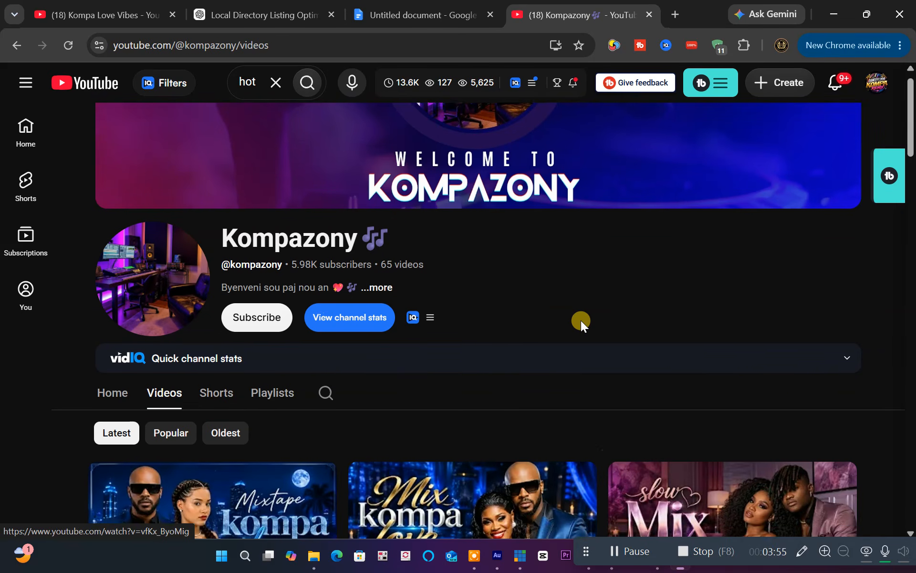
{"action": "scroll", "coordinate": [587, 319], "scroll_direction": "down", "scroll_amount": 3}
{"action": "scroll", "coordinate": [591, 320], "scroll_direction": "down", "scroll_amount": 10}
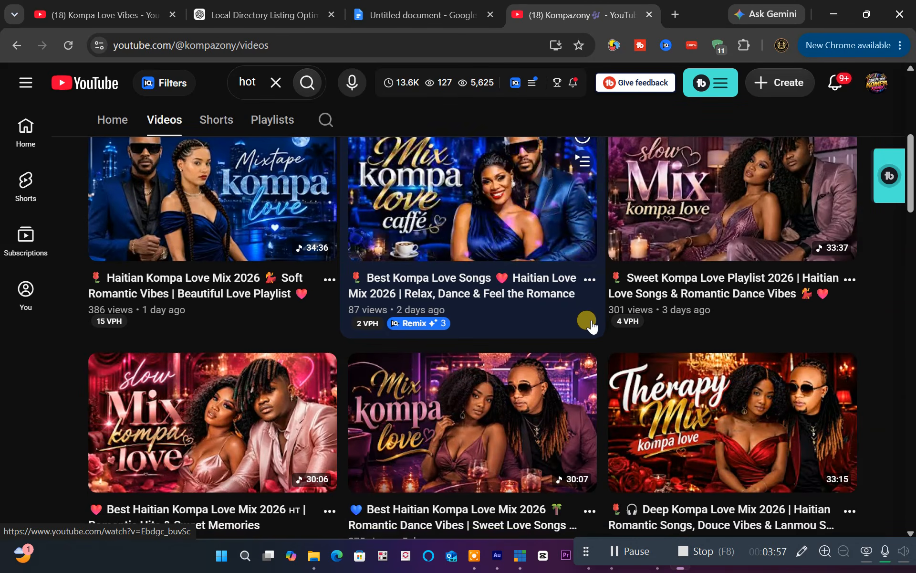
{"action": "scroll", "coordinate": [593, 318], "scroll_direction": "down", "scroll_amount": 8}
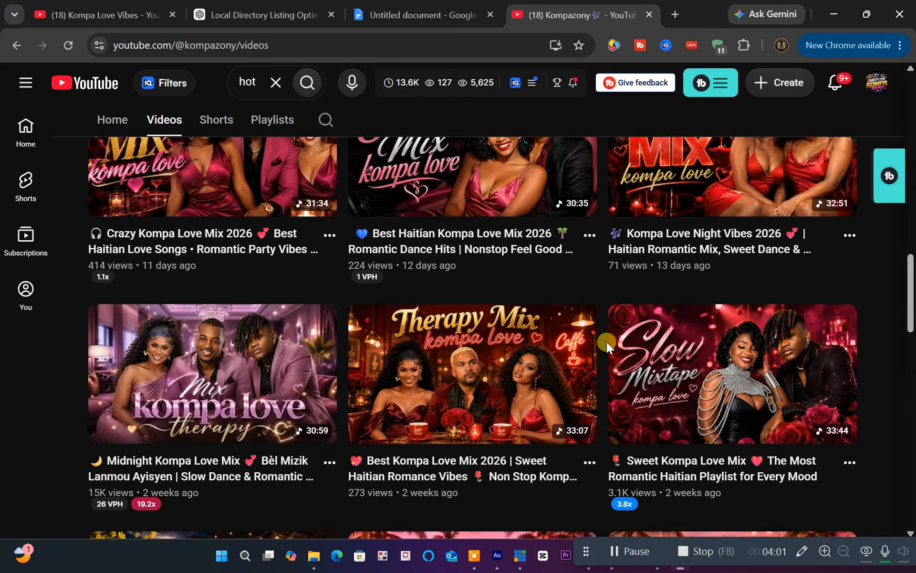
{"action": "scroll", "coordinate": [606, 341], "scroll_direction": "down", "scroll_amount": 4}
{"action": "scroll", "coordinate": [590, 293], "scroll_direction": "up", "scroll_amount": 7}
{"action": "scroll", "coordinate": [279, 146], "scroll_direction": "up", "scroll_amount": 1}
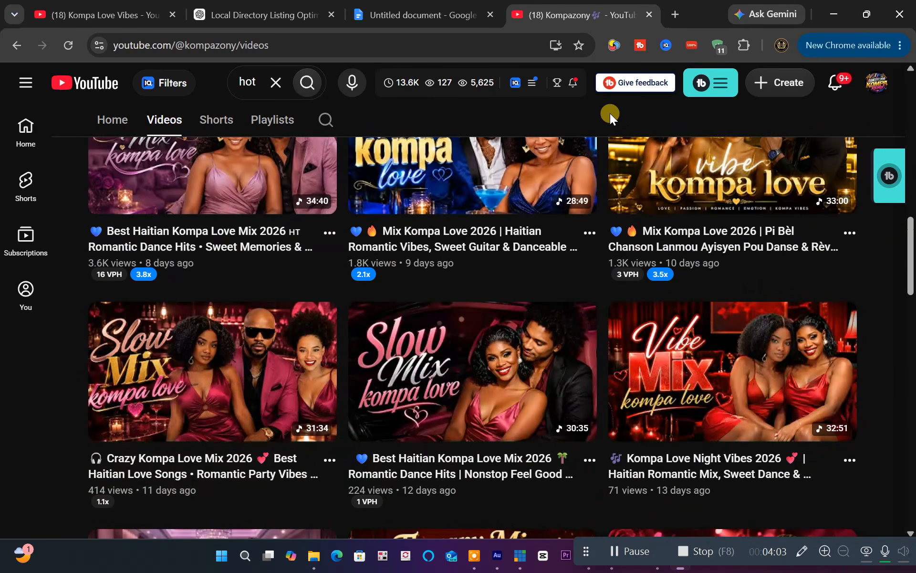
Step: Open the Suno AI music creation page in a new browser tab
{"action": "left_click", "coordinate": [389, 17]}
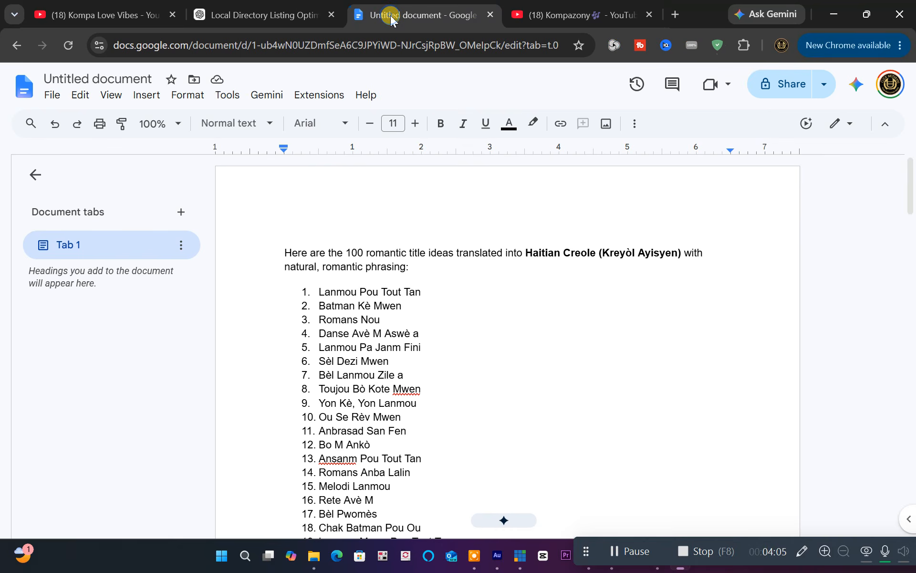
{"action": "left_click", "coordinate": [677, 13]}
{"action": "left_click", "coordinate": [744, 355]}
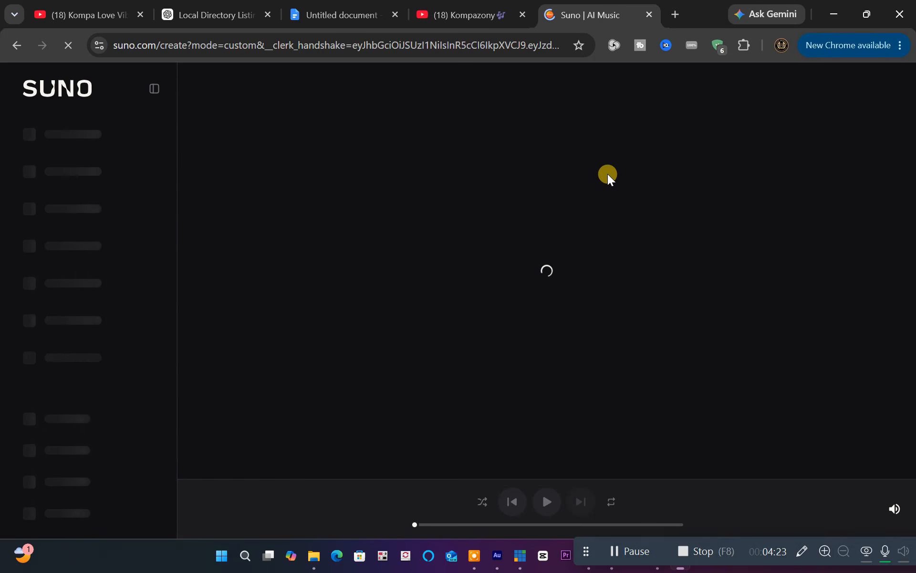
{"action": "left_click", "coordinate": [475, 12]}
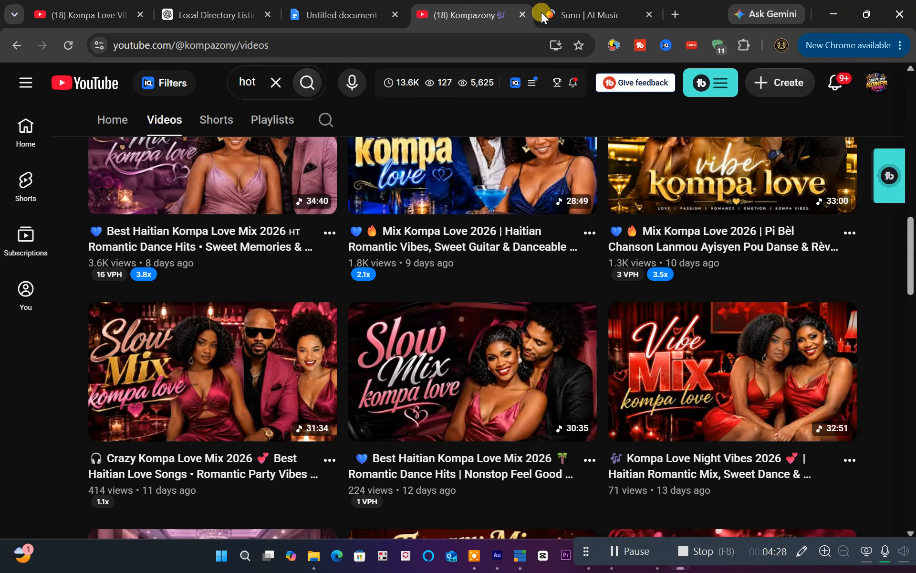
{"action": "left_click", "coordinate": [576, 15]}
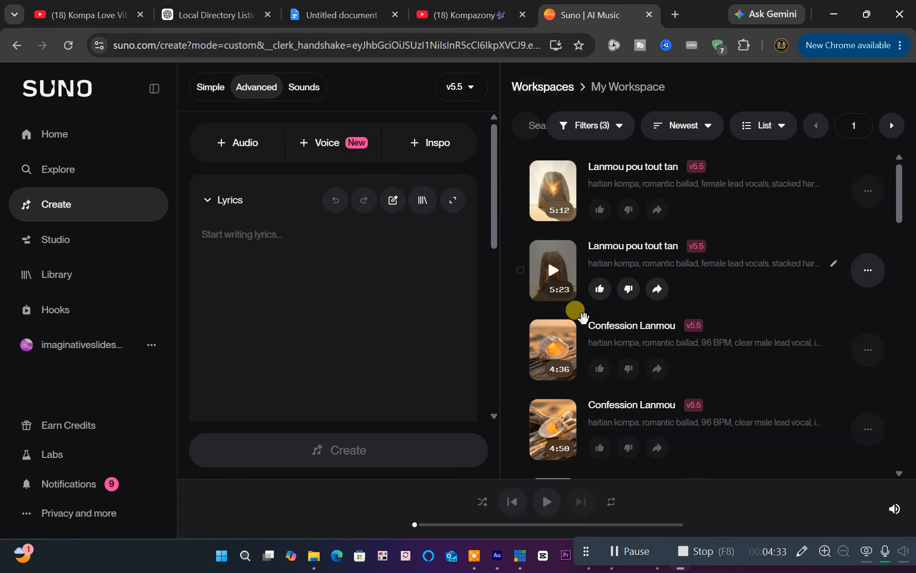
Step: Examine the previously generated kompa songs in Suno's My Workspace list, including their titles, style descriptions and durations
{"action": "scroll", "coordinate": [564, 360], "scroll_direction": "down", "scroll_amount": 5}
{"action": "scroll", "coordinate": [565, 361], "scroll_direction": "down", "scroll_amount": 8}
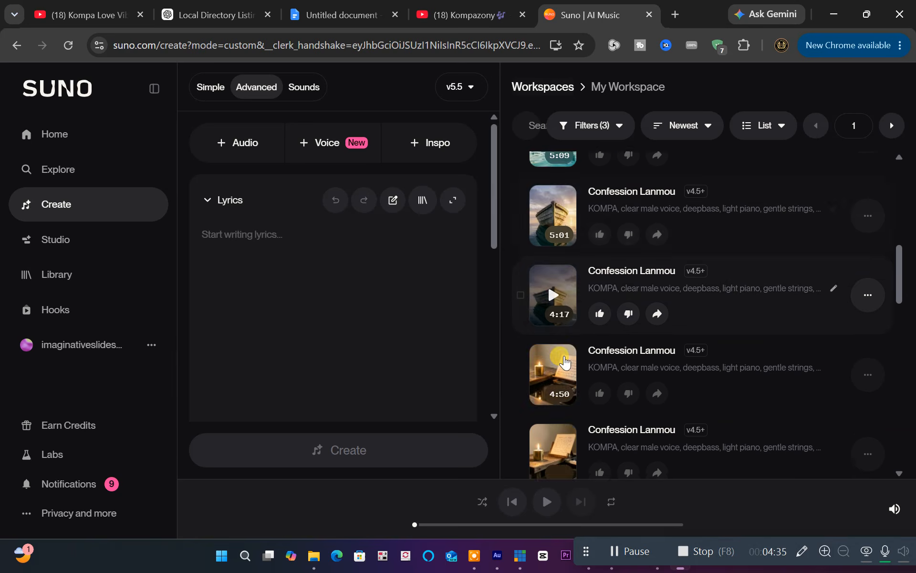
{"action": "scroll", "coordinate": [564, 361], "scroll_direction": "up", "scroll_amount": 15}
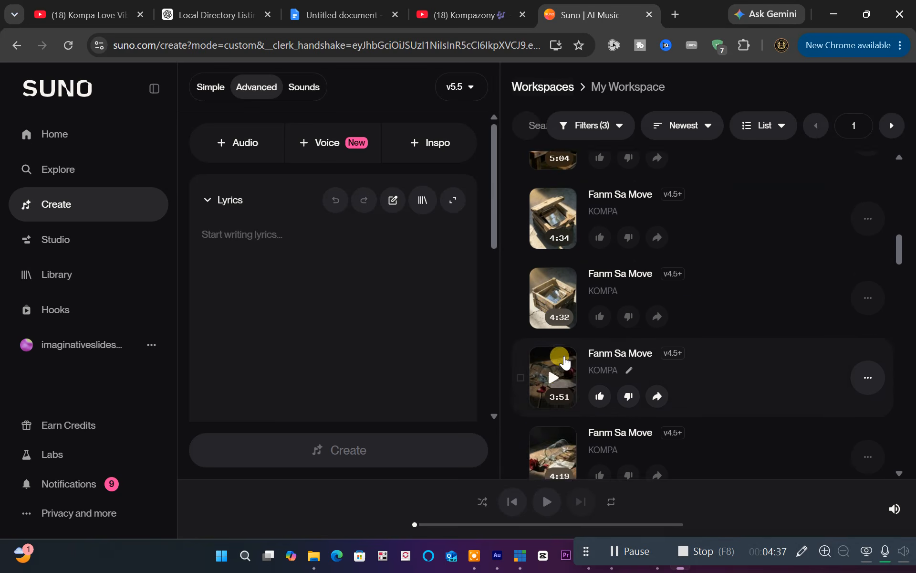
{"action": "scroll", "coordinate": [571, 344], "scroll_direction": "up", "scroll_amount": 2}
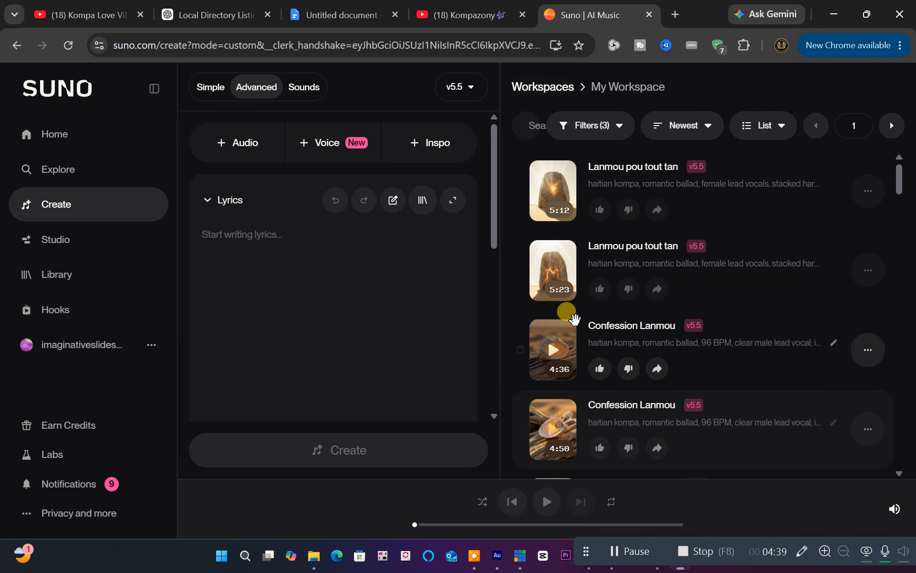
{"action": "scroll", "coordinate": [580, 260], "scroll_direction": "down", "scroll_amount": 3}
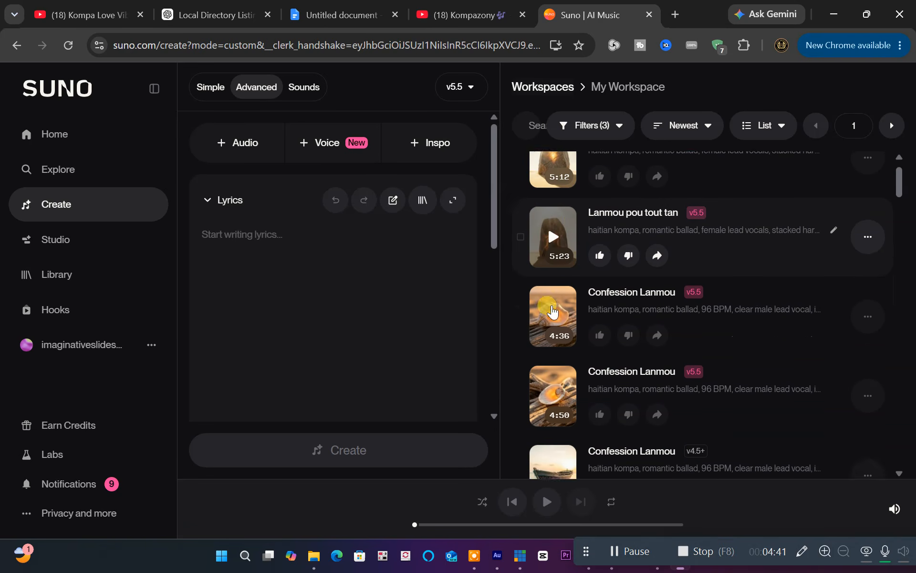
{"action": "left_click", "coordinate": [621, 555]}
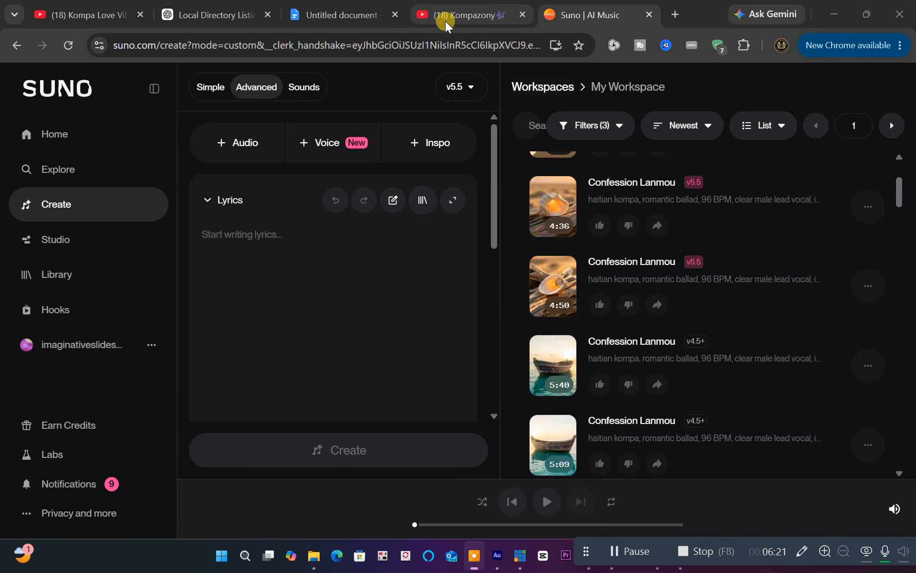
Step: Search Google for "claude ai" in a new browser tab and open Claude's new chat page
{"action": "left_click", "coordinate": [212, 16]}
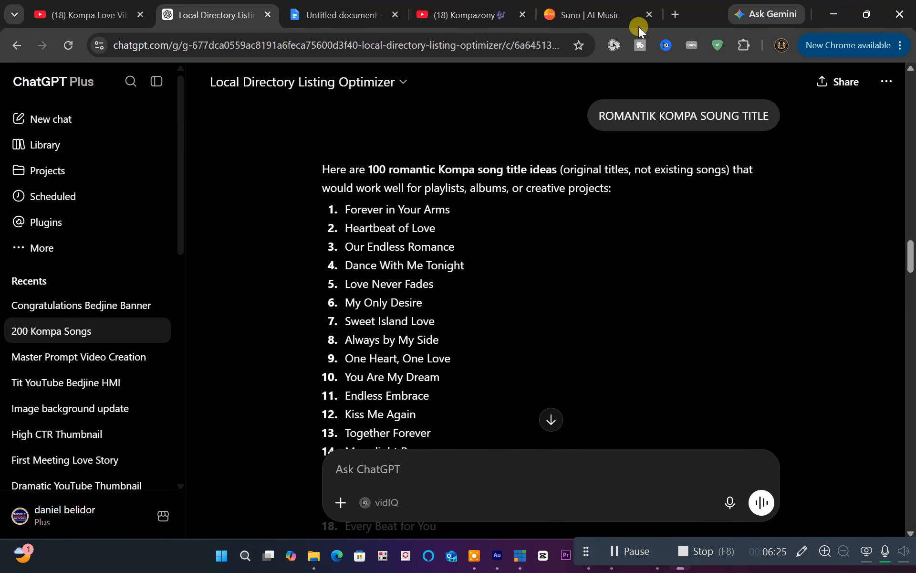
{"action": "left_click", "coordinate": [675, 14]}
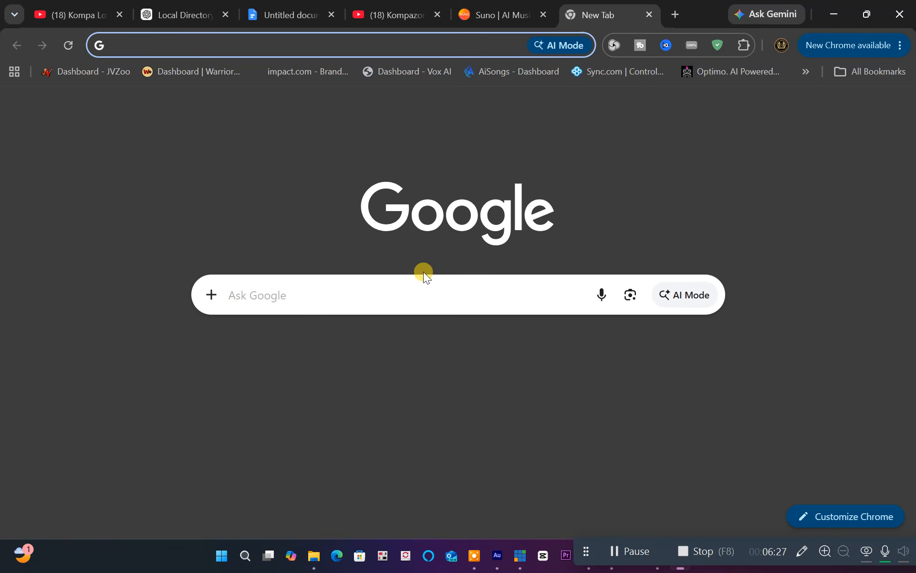
{"action": "left_click", "coordinate": [329, 290]}
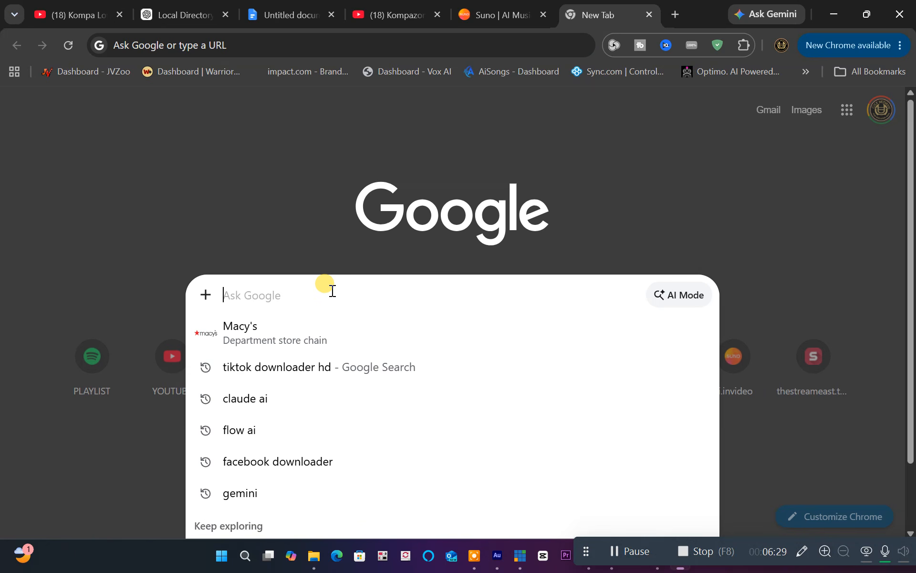
{"action": "type", "text": "c"}
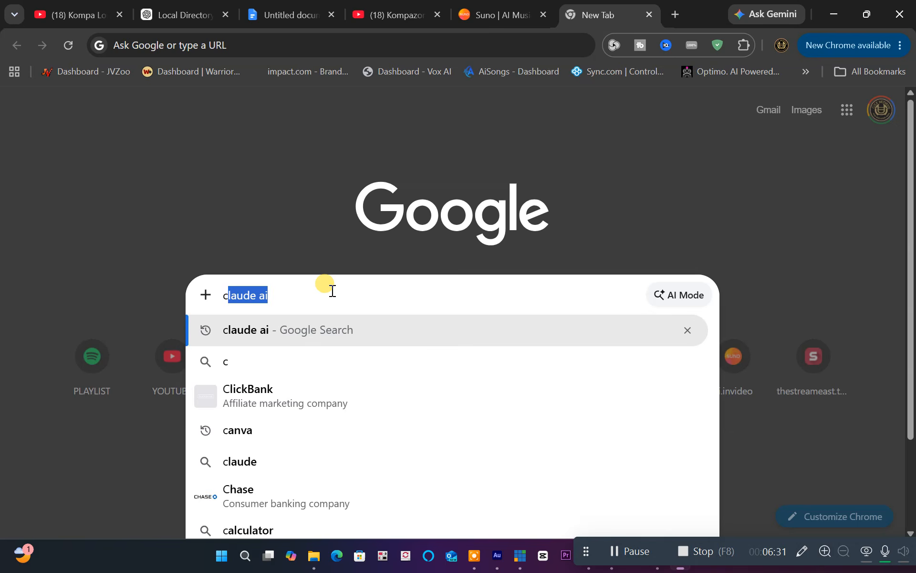
{"action": "type", "text": "lau"}
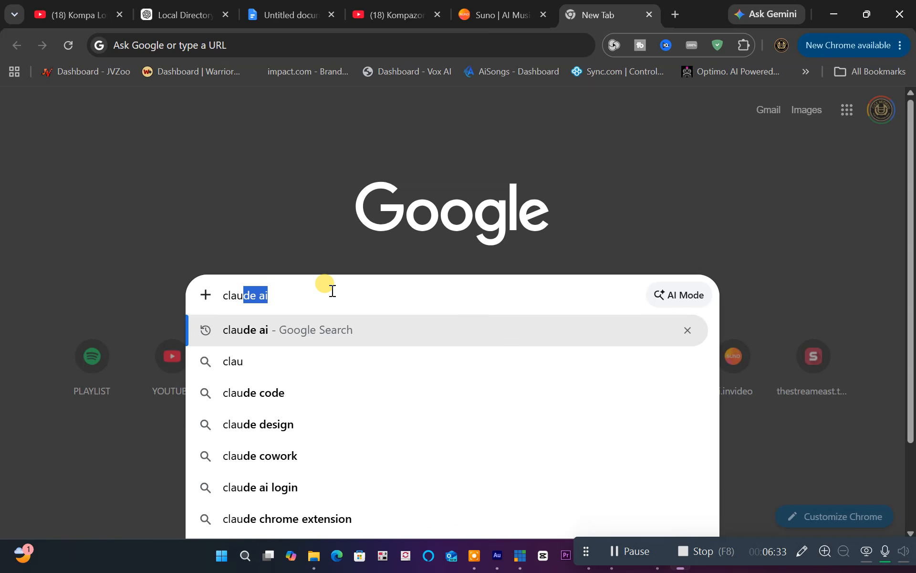
{"action": "type", "text": "de "}
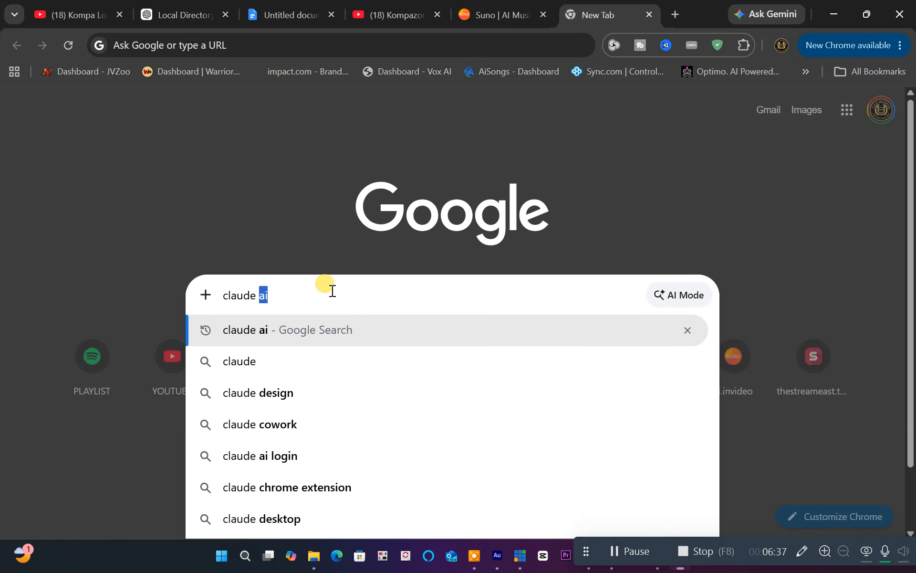
{"action": "type", "text": "ai"}
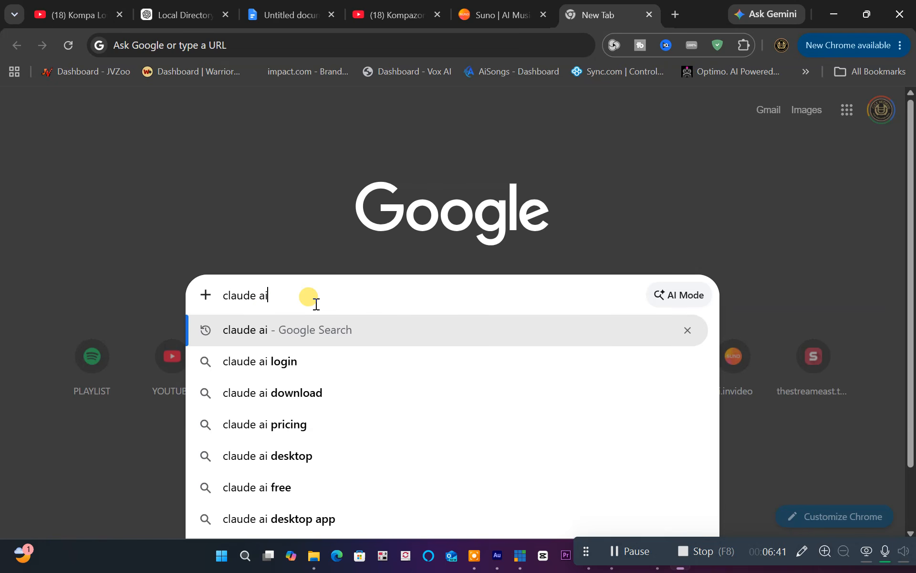
{"action": "key", "text": "Return"}
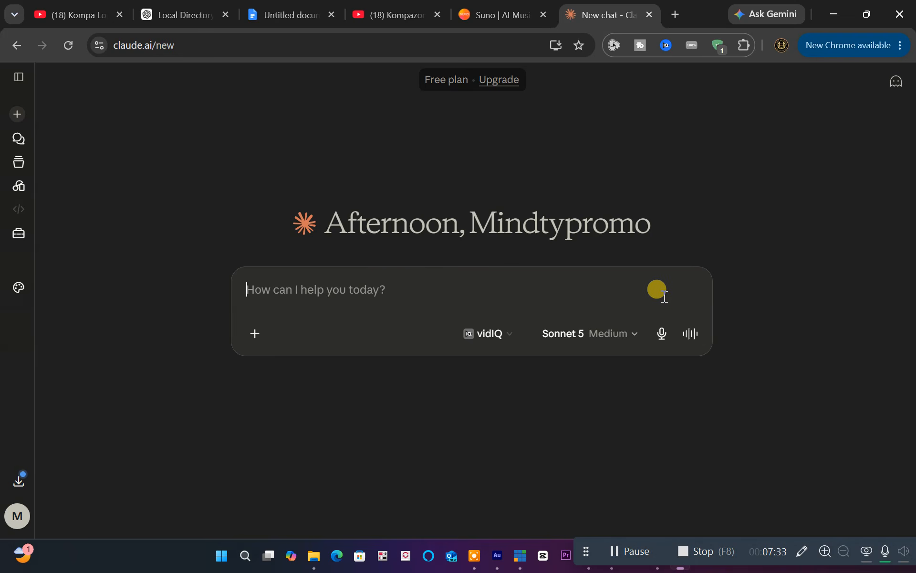
Step: Switch to the ChatGPT conversation and examine the romantic kompa song titles and their Haitian Creole translations
{"action": "left_click", "coordinate": [184, 16]}
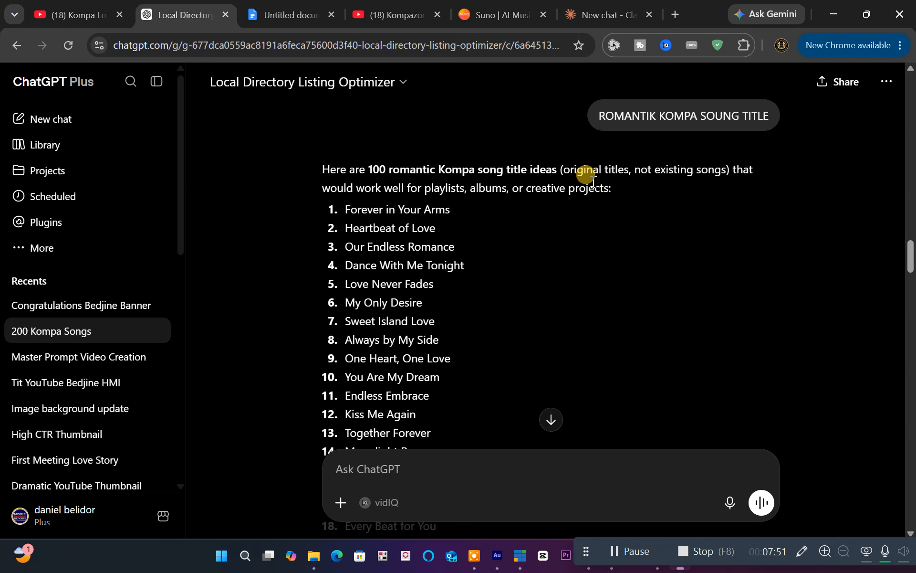
{"action": "scroll", "coordinate": [484, 202], "scroll_direction": "down", "scroll_amount": 12}
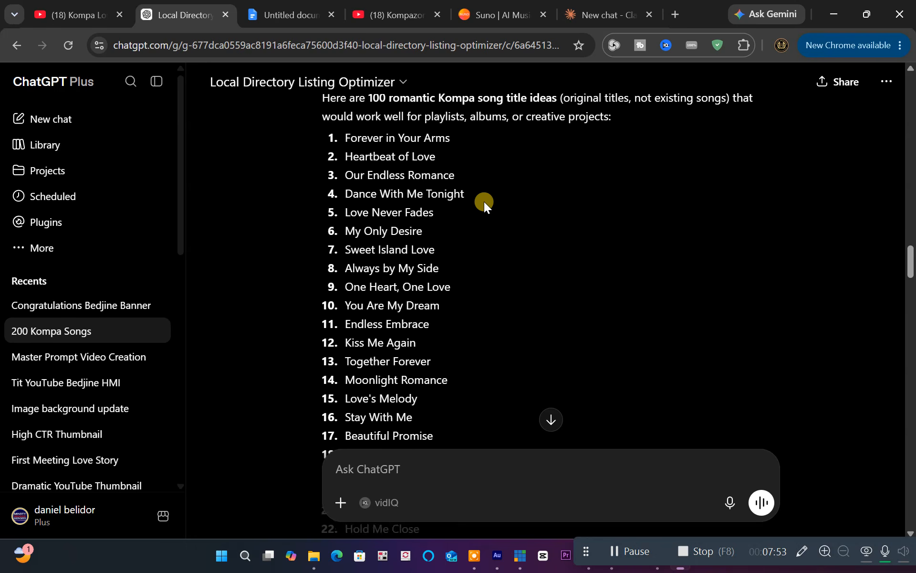
{"action": "scroll", "coordinate": [453, 296], "scroll_direction": "up", "scroll_amount": 14}
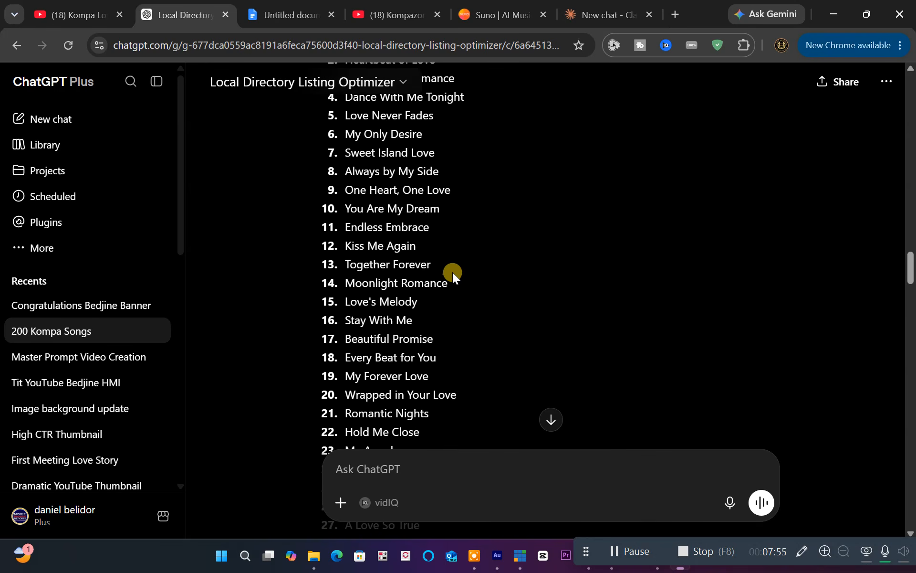
{"action": "scroll", "coordinate": [446, 250], "scroll_direction": "down", "scroll_amount": 5}
{"action": "scroll", "coordinate": [447, 231], "scroll_direction": "down", "scroll_amount": 12}
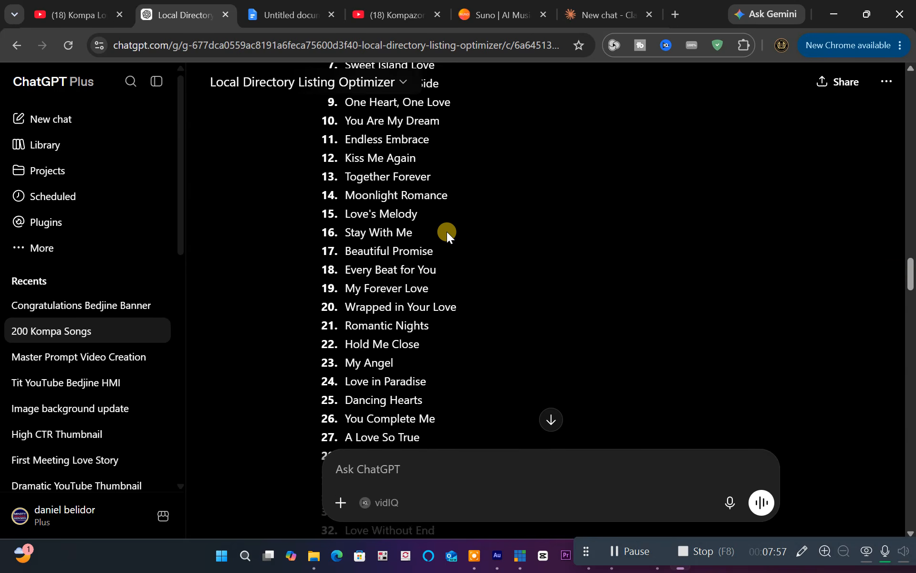
{"action": "scroll", "coordinate": [448, 244], "scroll_direction": "down", "scroll_amount": 15}
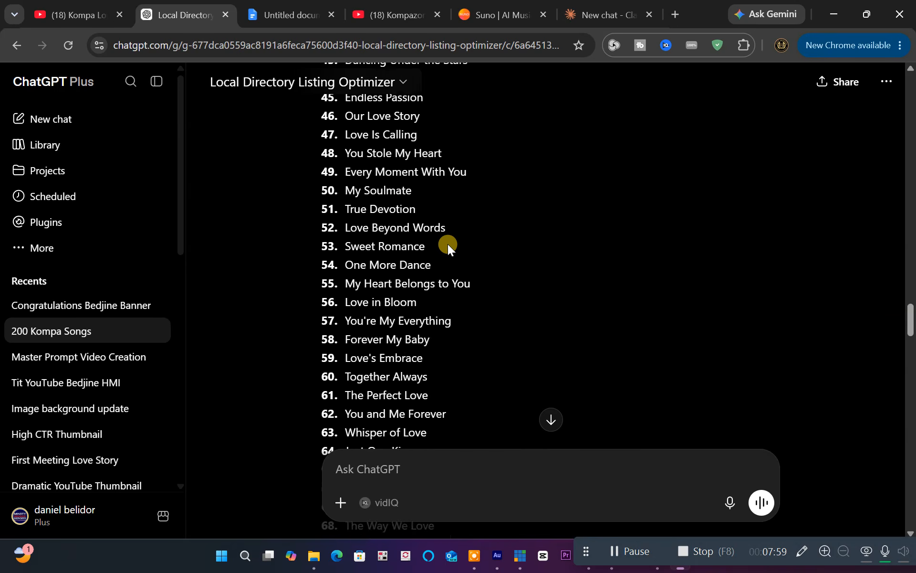
{"action": "scroll", "coordinate": [445, 257], "scroll_direction": "down", "scroll_amount": 9}
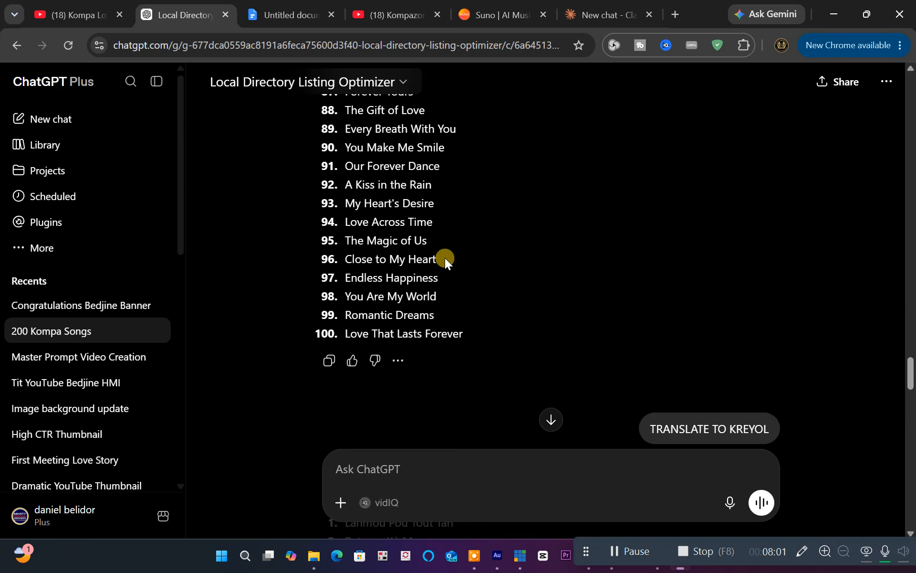
{"action": "scroll", "coordinate": [445, 258], "scroll_direction": "down", "scroll_amount": 1}
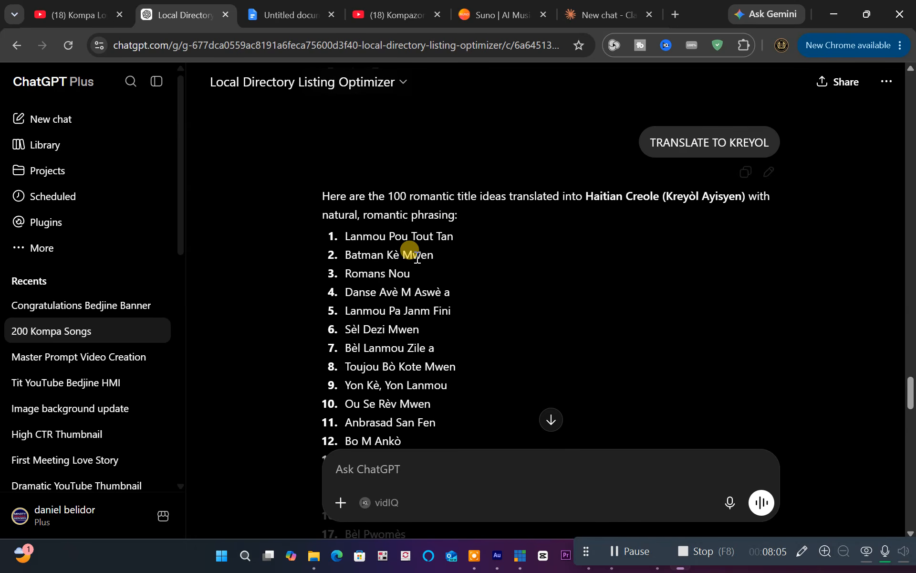
{"action": "scroll", "coordinate": [403, 251], "scroll_direction": "down", "scroll_amount": 3}
{"action": "scroll", "coordinate": [406, 260], "scroll_direction": "down", "scroll_amount": 14}
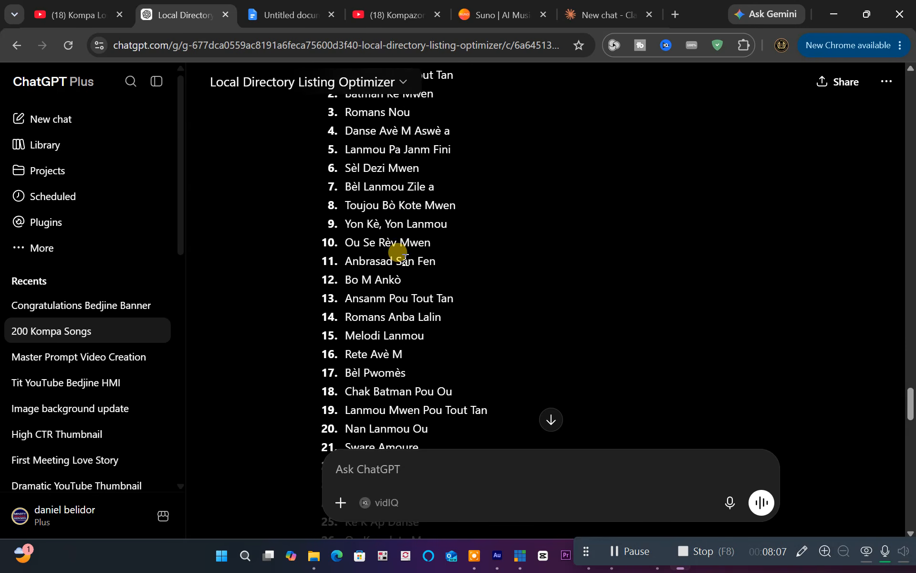
{"action": "scroll", "coordinate": [404, 286], "scroll_direction": "down", "scroll_amount": 15}
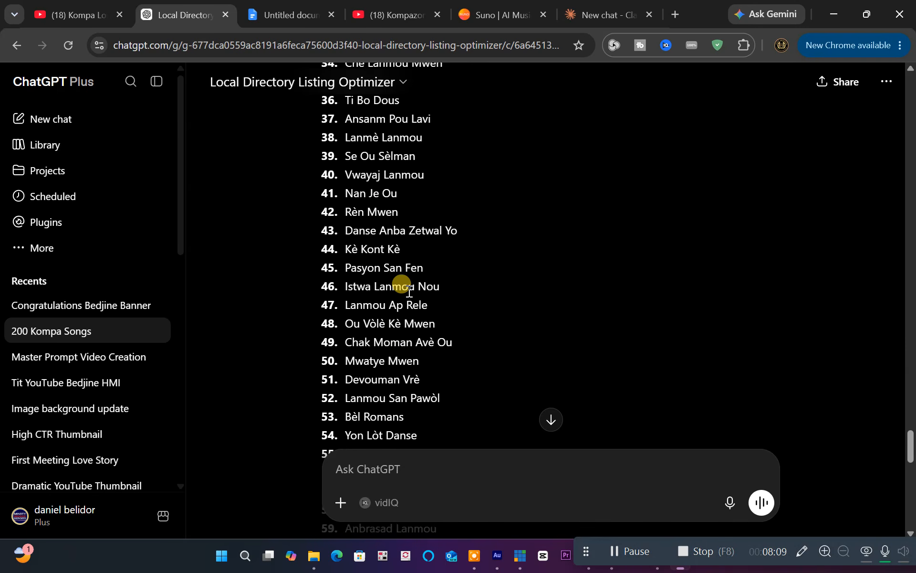
{"action": "scroll", "coordinate": [411, 284], "scroll_direction": "up", "scroll_amount": 18}
{"action": "scroll", "coordinate": [416, 282], "scroll_direction": "up", "scroll_amount": 12}
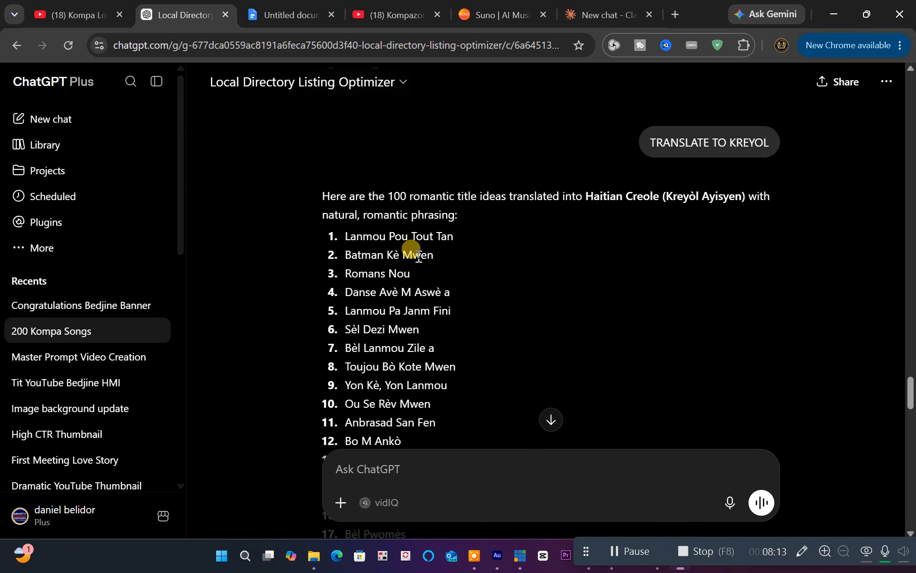
Step: Copy the second Creole title, "Batman Kè Mwen", from ChatGPT and paste it into the new Claude chat's message box
{"action": "left_click_drag", "start_coordinate": [440, 256], "coordinate": [352, 255]}
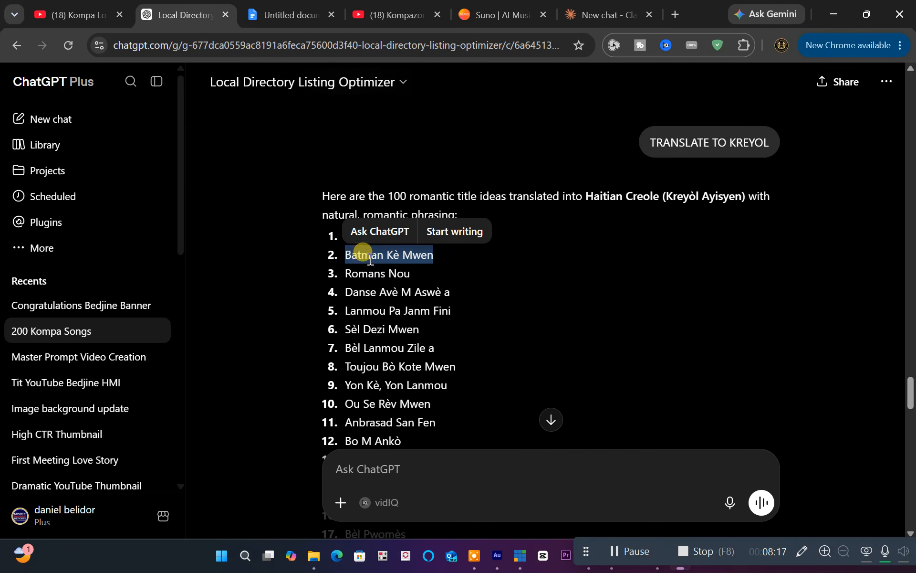
{"action": "right_click", "coordinate": [404, 259]}
{"action": "left_click", "coordinate": [443, 281]}
{"action": "left_click", "coordinate": [609, 15]}
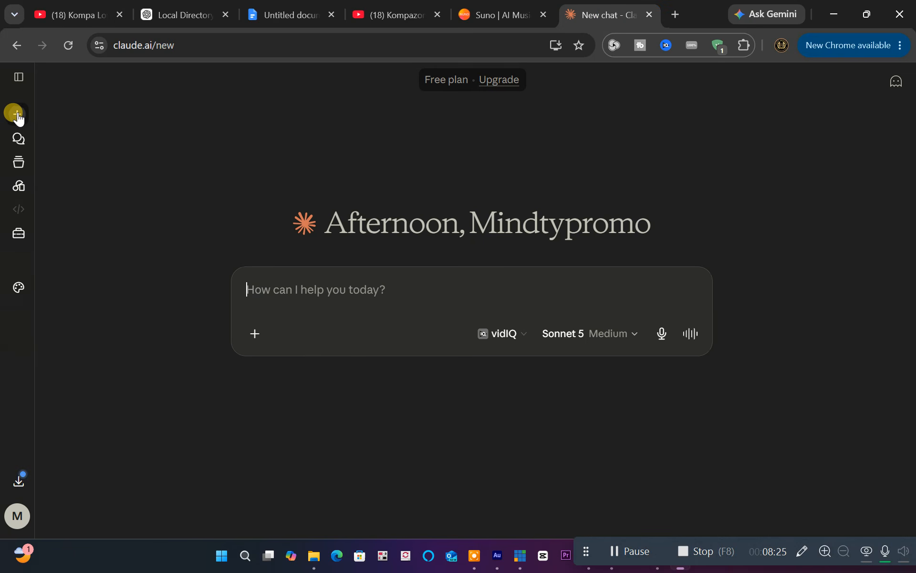
{"action": "left_click", "coordinate": [19, 78]}
{"action": "right_click", "coordinate": [354, 290]}
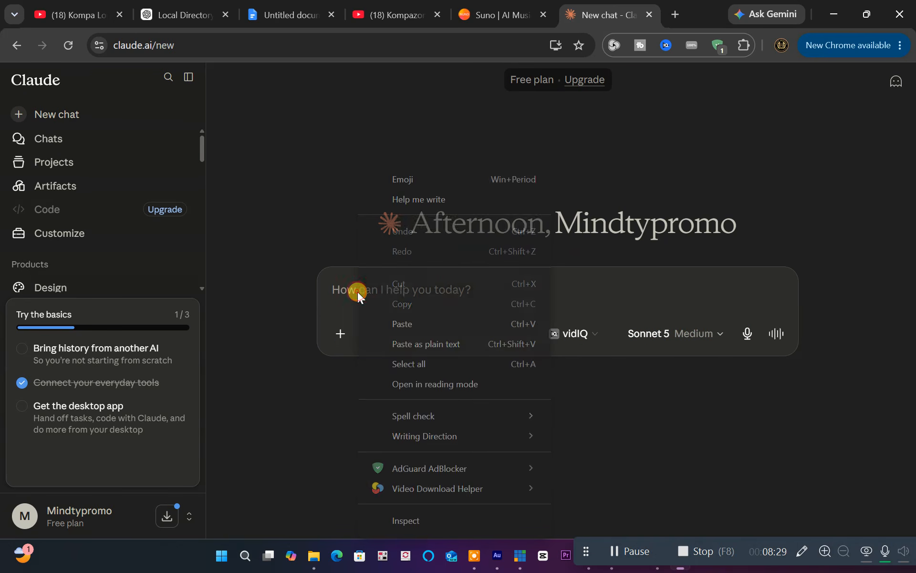
{"action": "left_click", "coordinate": [399, 323]}
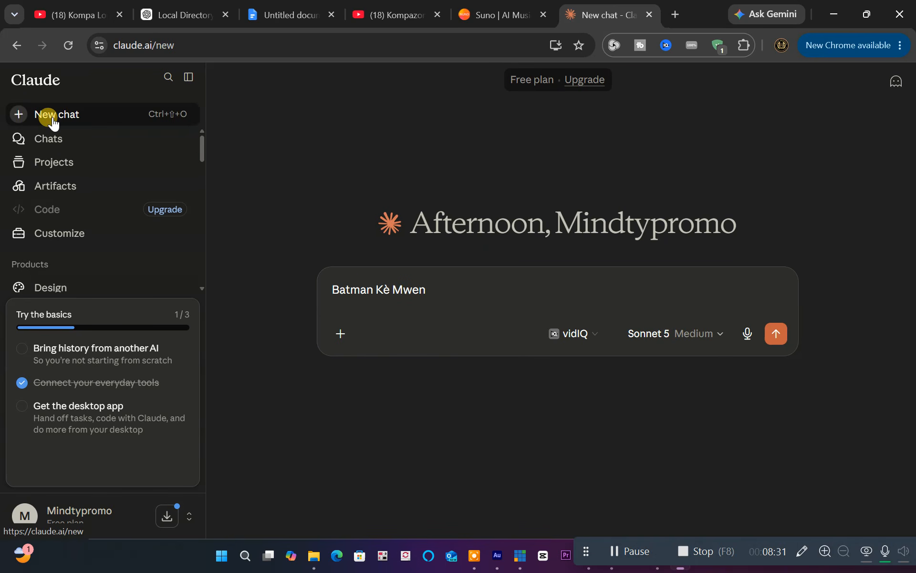
Step: Open the earlier "Confession lanmou kompa" chat in Claude and copy its first prompt, leaving out the song title at the end
{"action": "left_click", "coordinate": [52, 145]}
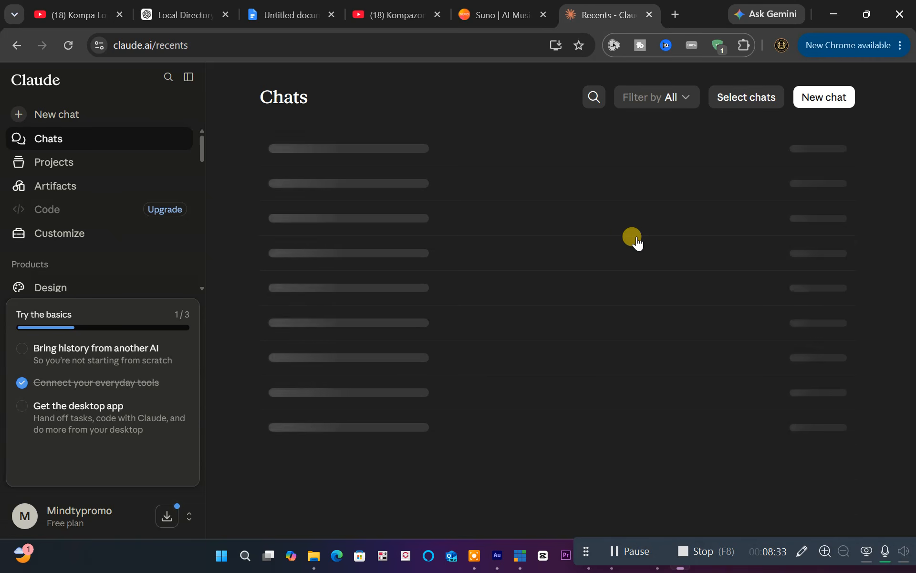
{"action": "left_click", "coordinate": [339, 181]}
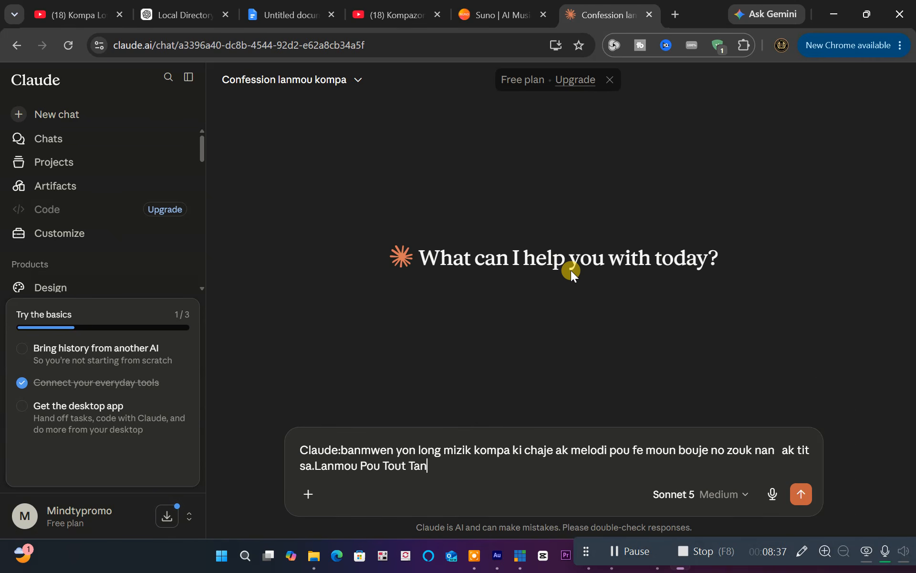
{"action": "scroll", "coordinate": [571, 270], "scroll_direction": "up", "scroll_amount": 5}
{"action": "scroll", "coordinate": [570, 268], "scroll_direction": "up", "scroll_amount": 20}
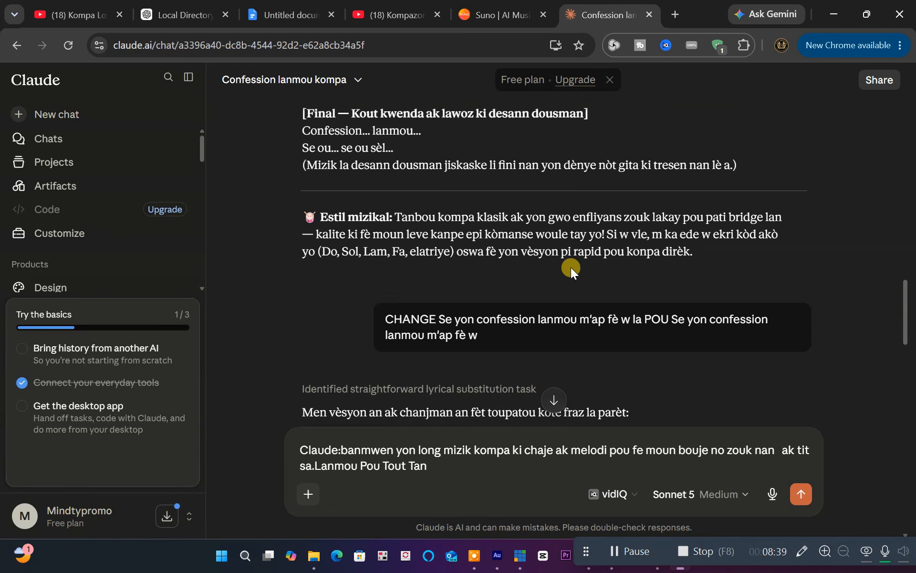
{"action": "scroll", "coordinate": [571, 267], "scroll_direction": "up", "scroll_amount": 12}
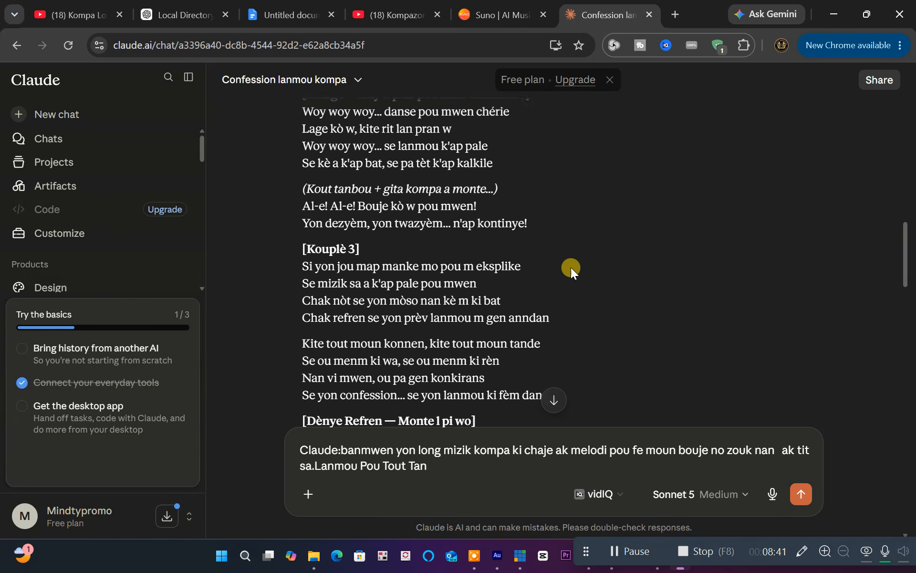
{"action": "scroll", "coordinate": [571, 268], "scroll_direction": "up", "scroll_amount": 5}
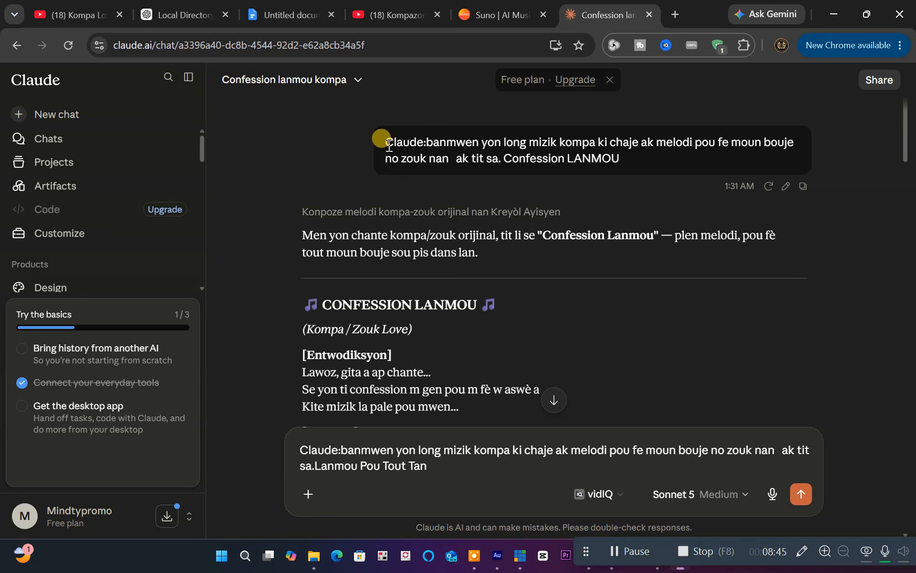
{"action": "left_click_drag", "start_coordinate": [389, 146], "coordinate": [501, 158]}
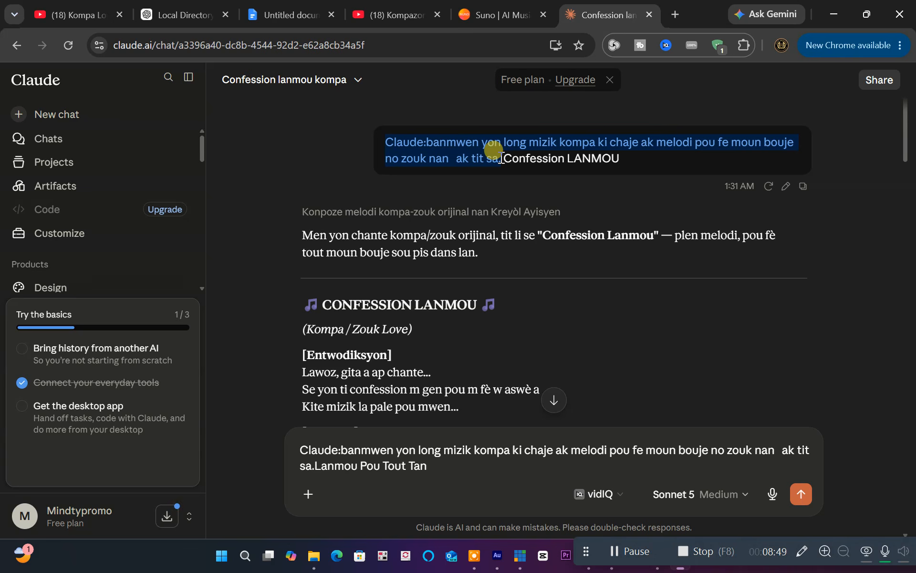
{"action": "right_click", "coordinate": [499, 159]}
{"action": "left_click", "coordinate": [537, 176]}
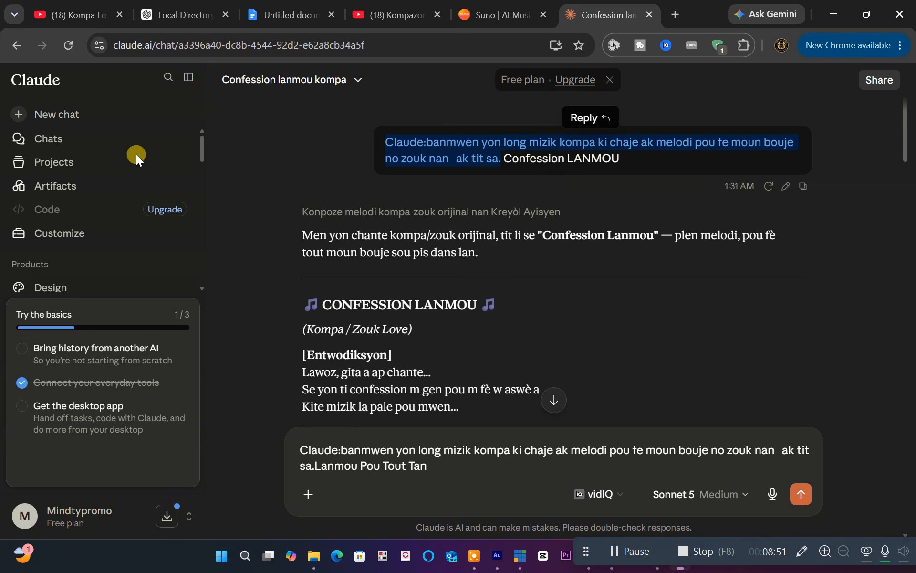
Step: Start a new chat and paste the prompt "Claude:banmwen yon long mizik kompa ki chaje ak melodi pou fe moun bouje no zouk nan ak tit sa."
{"action": "left_click", "coordinate": [41, 114]}
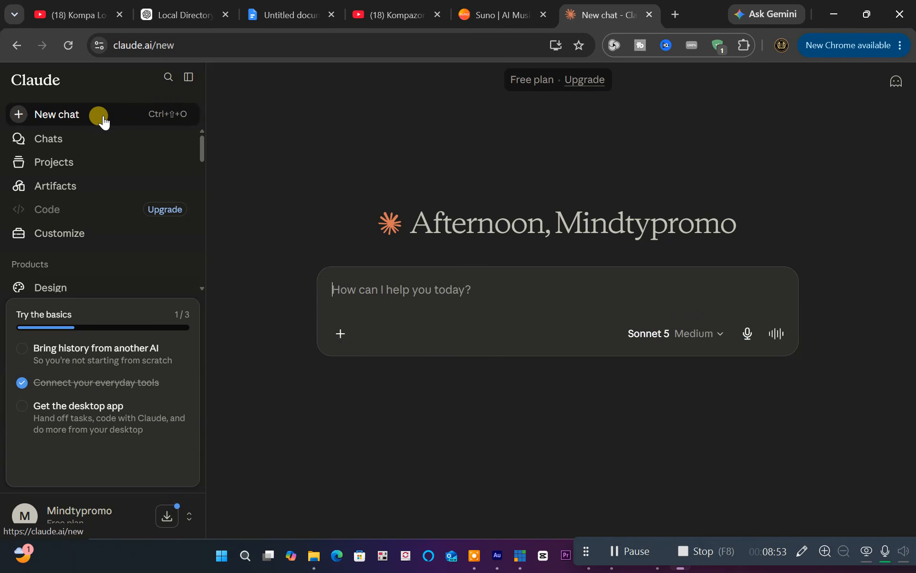
{"action": "right_click", "coordinate": [338, 289]}
{"action": "left_click", "coordinate": [380, 322]}
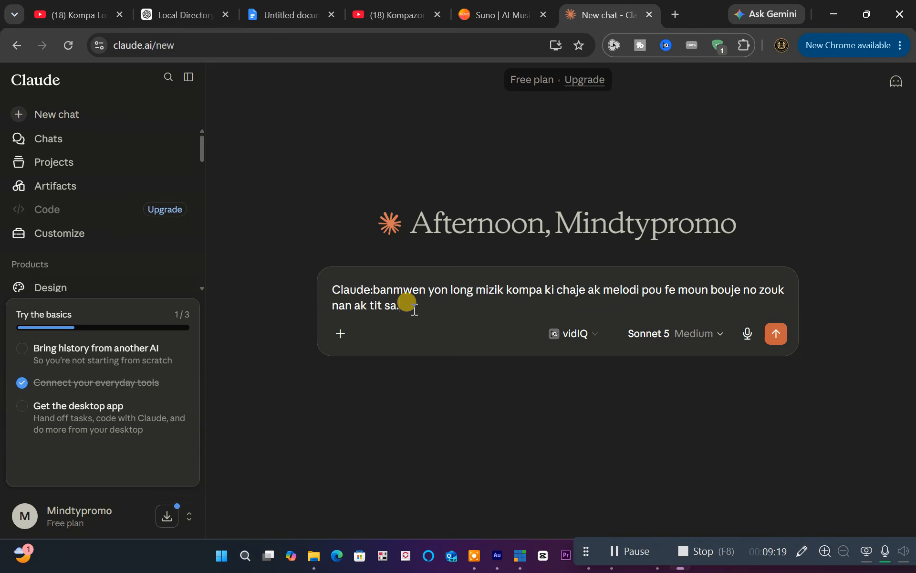
Step: Copy the second title, "Batman Kè Mwen", from the Creole title list in the Google Docs document
{"action": "left_click", "coordinate": [192, 15]}
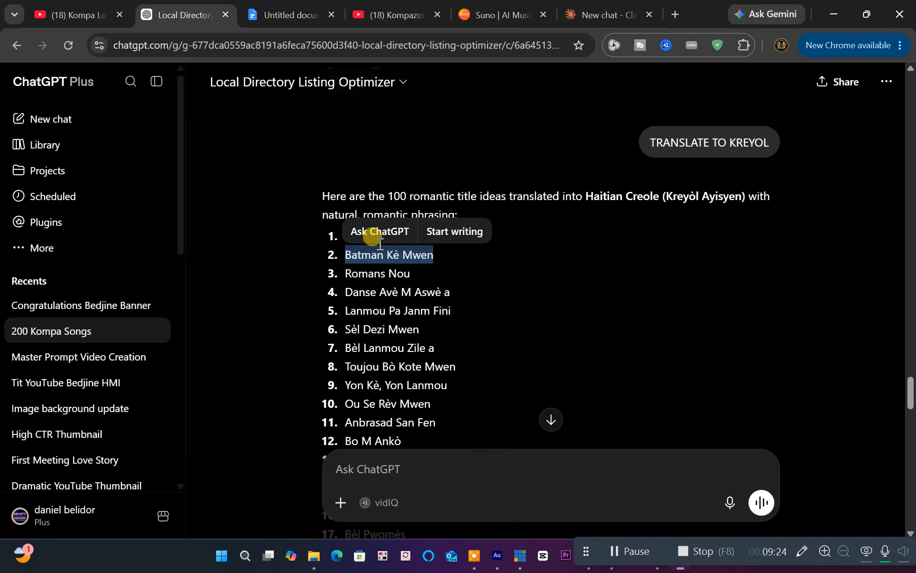
{"action": "left_click", "coordinate": [278, 14]}
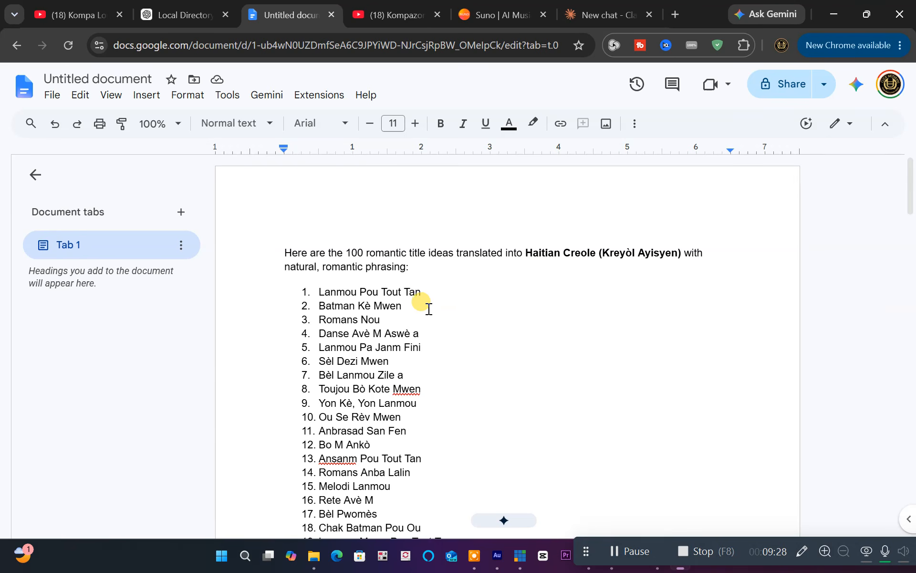
{"action": "scroll", "coordinate": [420, 313], "scroll_direction": "down", "scroll_amount": 4}
{"action": "scroll", "coordinate": [420, 315], "scroll_direction": "up", "scroll_amount": 4}
{"action": "left_click_drag", "start_coordinate": [404, 306], "coordinate": [322, 305]}
{"action": "right_click", "coordinate": [323, 305]}
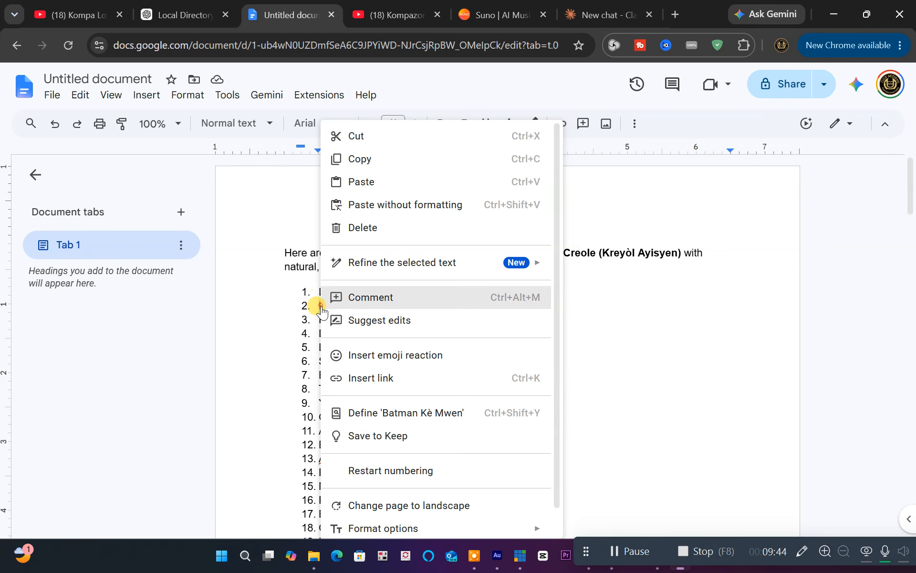
{"action": "left_click", "coordinate": [368, 158]}
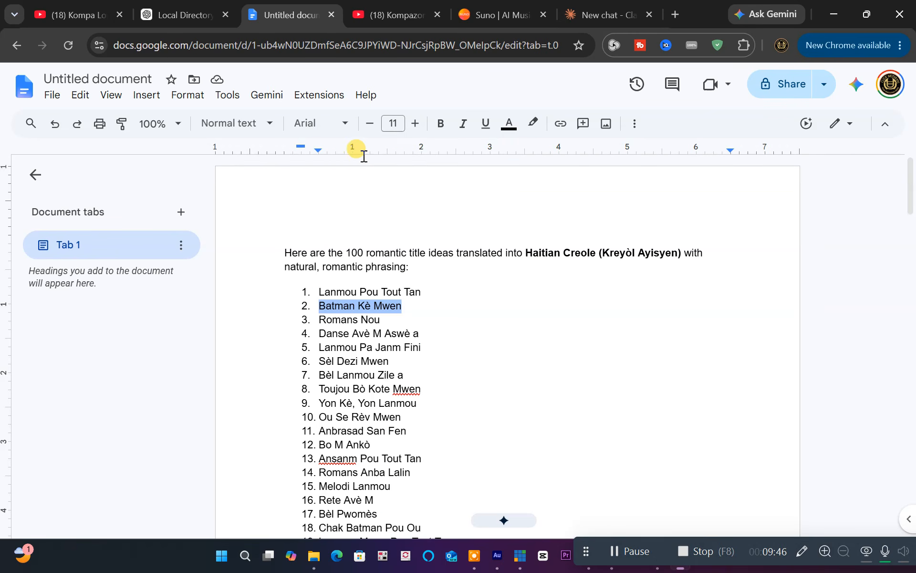
Step: Append the copied title "Batman Kè Mwen" to the kompa prompt in the new Claude chat and send it
{"action": "left_click", "coordinate": [158, 13]}
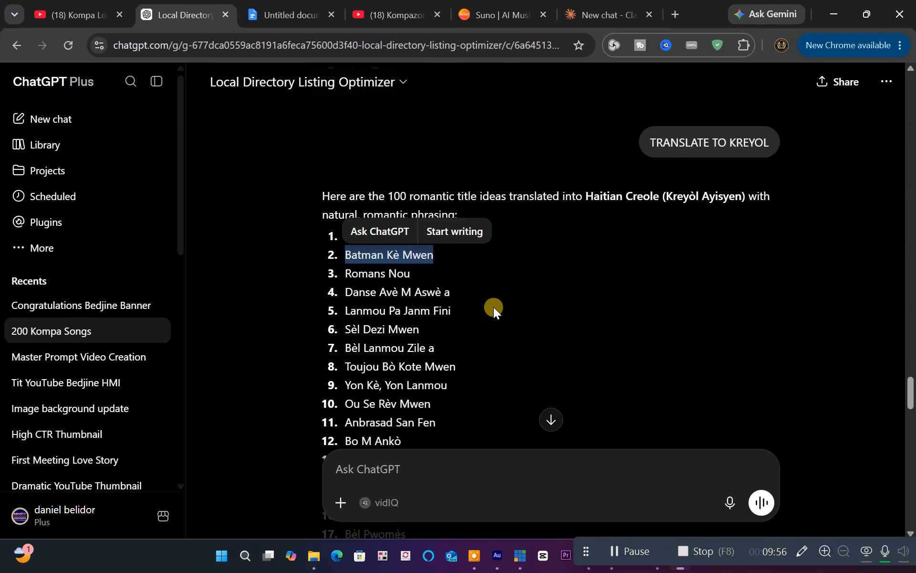
{"action": "left_click", "coordinate": [594, 13]}
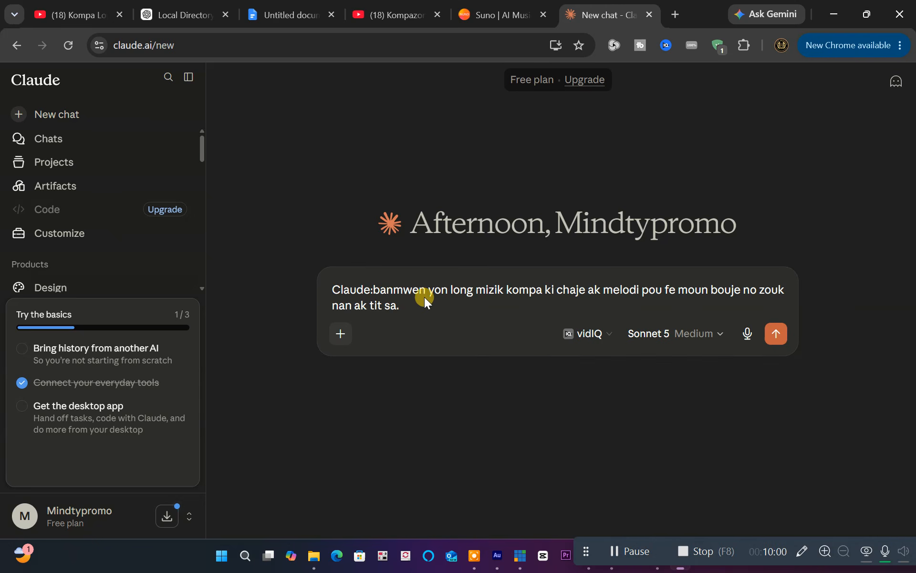
{"action": "left_click", "coordinate": [409, 311]}
{"action": "right_click", "coordinate": [408, 313]}
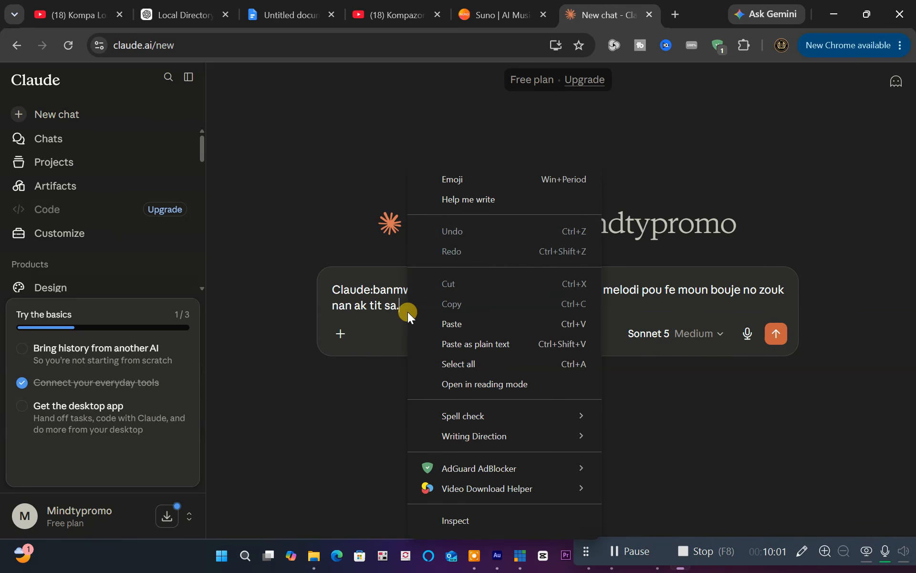
{"action": "left_click", "coordinate": [454, 321]}
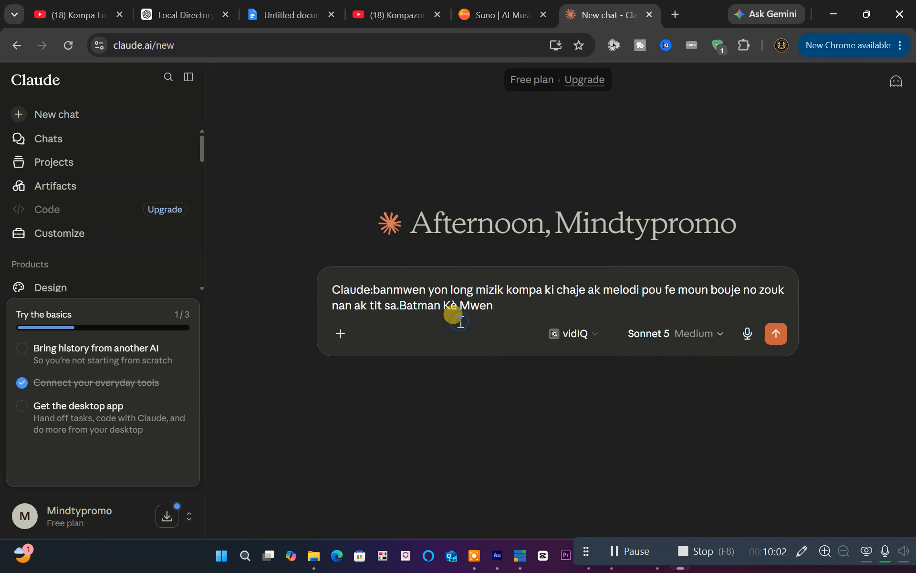
{"action": "left_click", "coordinate": [775, 333]}
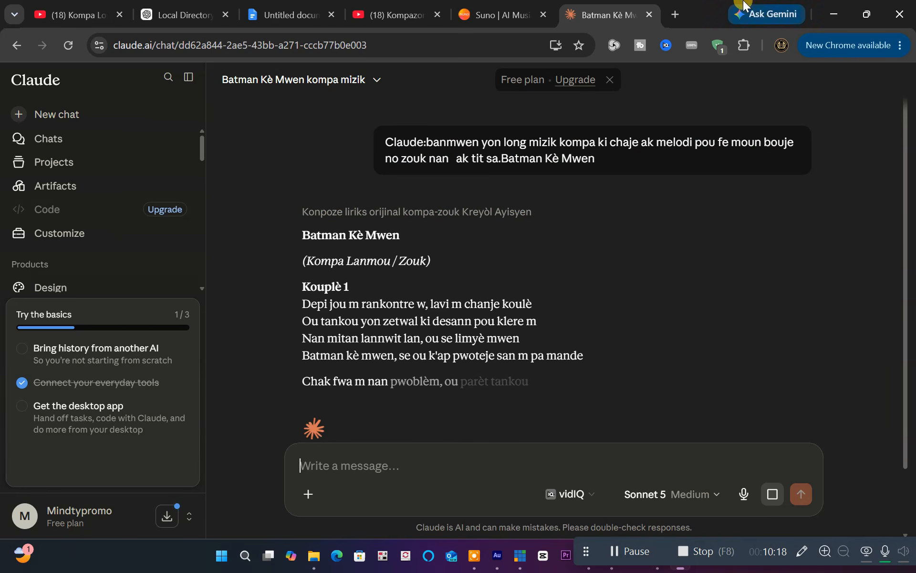
Step: Look over the generated lyrics and request a Suno version by sending the message "suno stil"
{"action": "scroll", "coordinate": [525, 270], "scroll_direction": "down", "scroll_amount": 2}
{"action": "scroll", "coordinate": [511, 267], "scroll_direction": "down", "scroll_amount": 1}
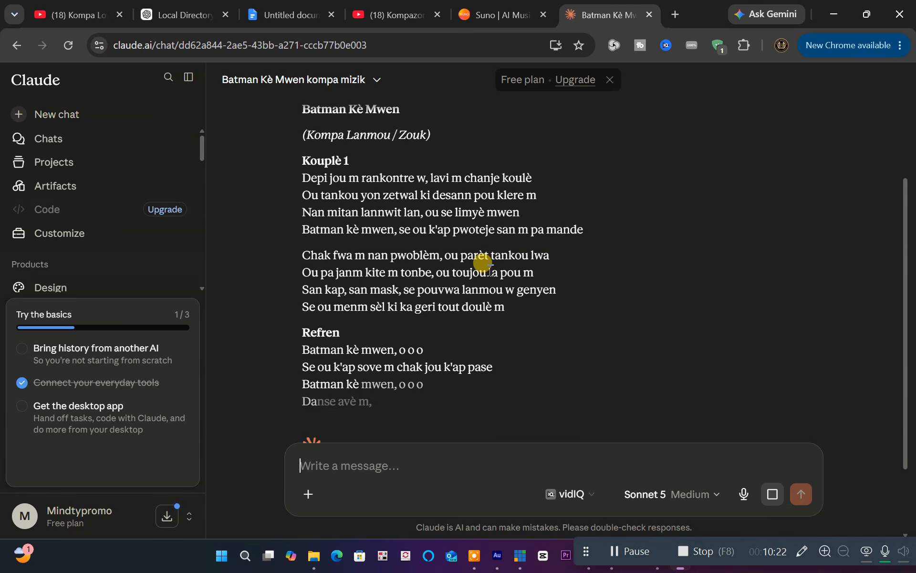
{"action": "scroll", "coordinate": [489, 267], "scroll_direction": "down", "scroll_amount": 2}
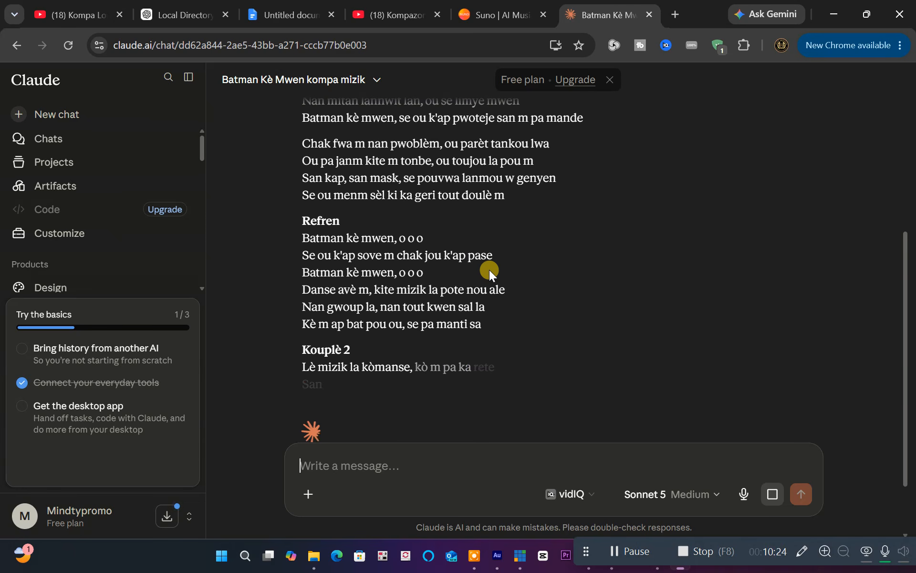
{"action": "scroll", "coordinate": [488, 271], "scroll_direction": "down", "scroll_amount": 2}
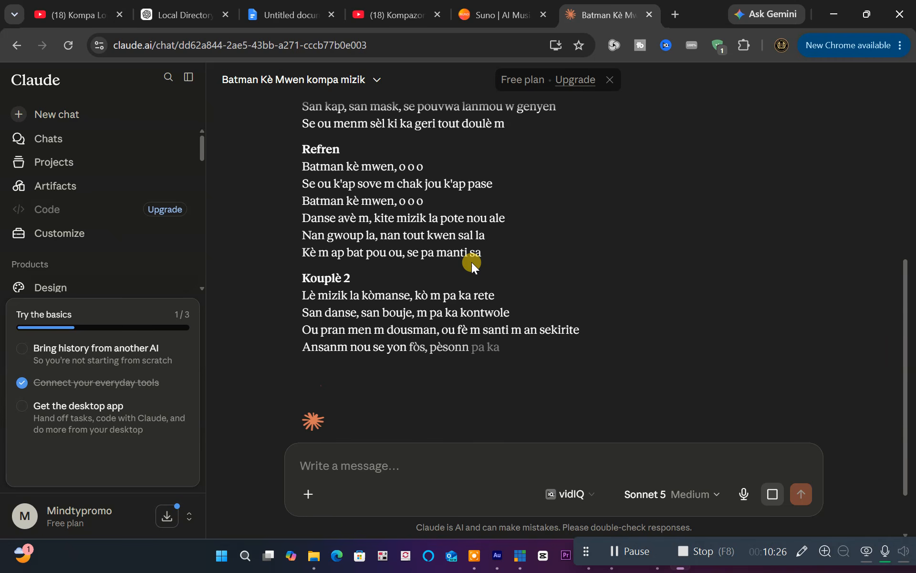
{"action": "scroll", "coordinate": [421, 385], "scroll_direction": "down", "scroll_amount": 2}
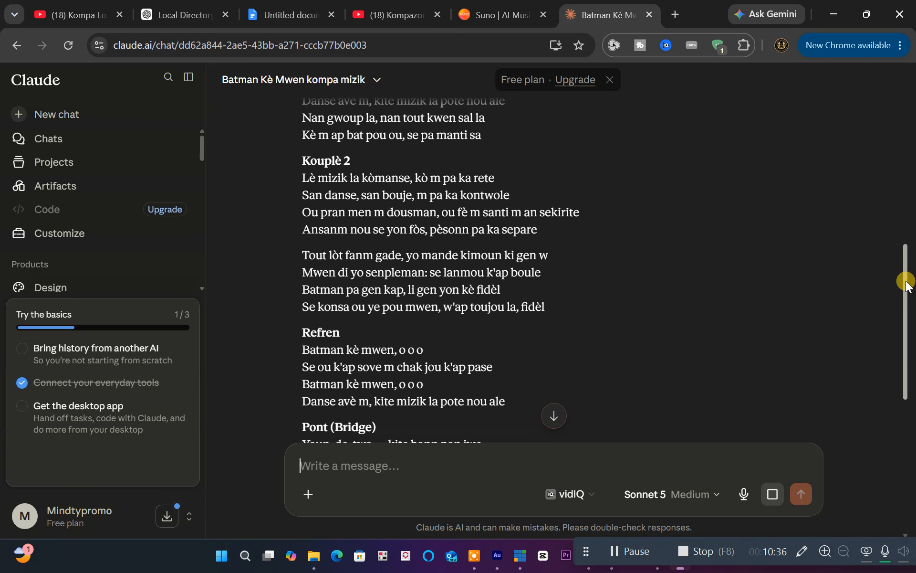
{"action": "type", "text": "suno stil"}
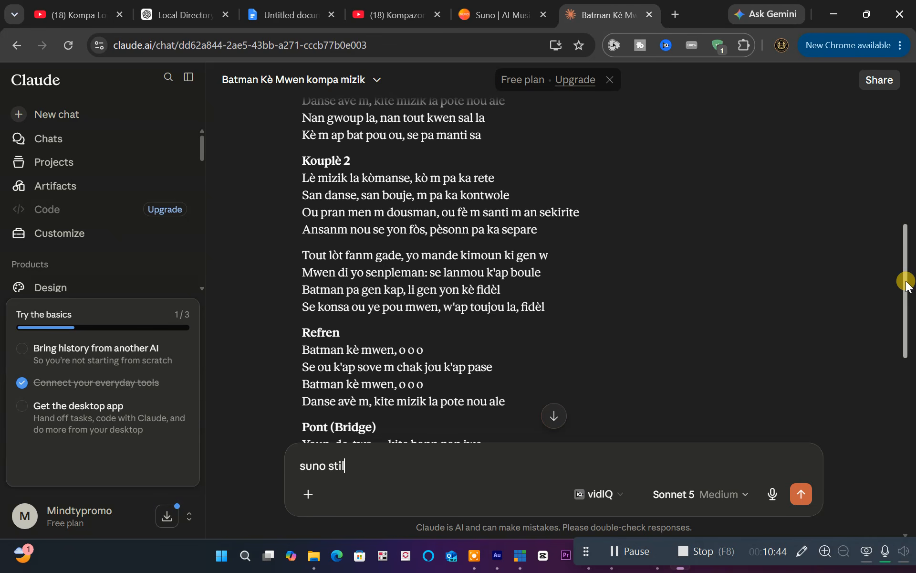
{"action": "left_click", "coordinate": [802, 494]}
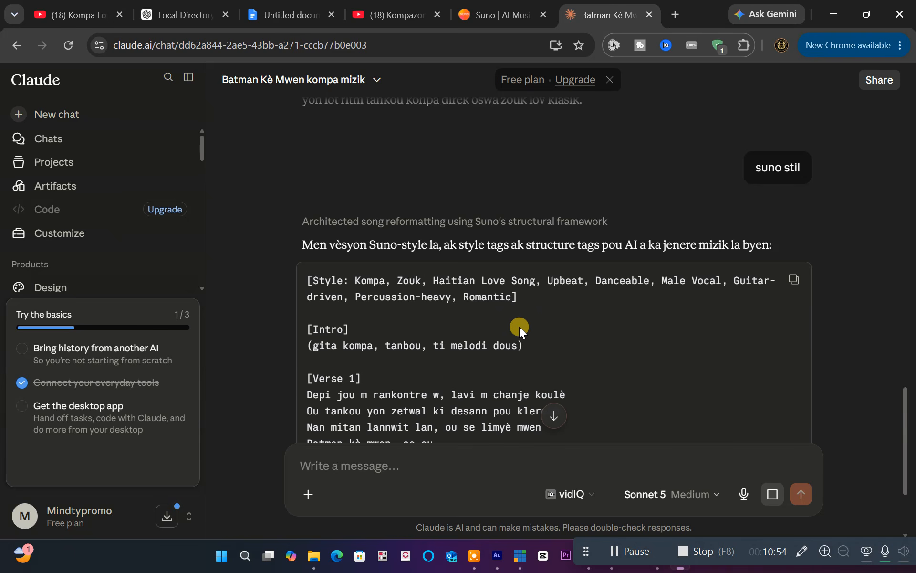
Step: Review the Suno-style version and copy its style tags, from "Kompa" through "Romantic]", without the "Style:" label
{"action": "scroll", "coordinate": [525, 332], "scroll_direction": "up", "scroll_amount": 3}
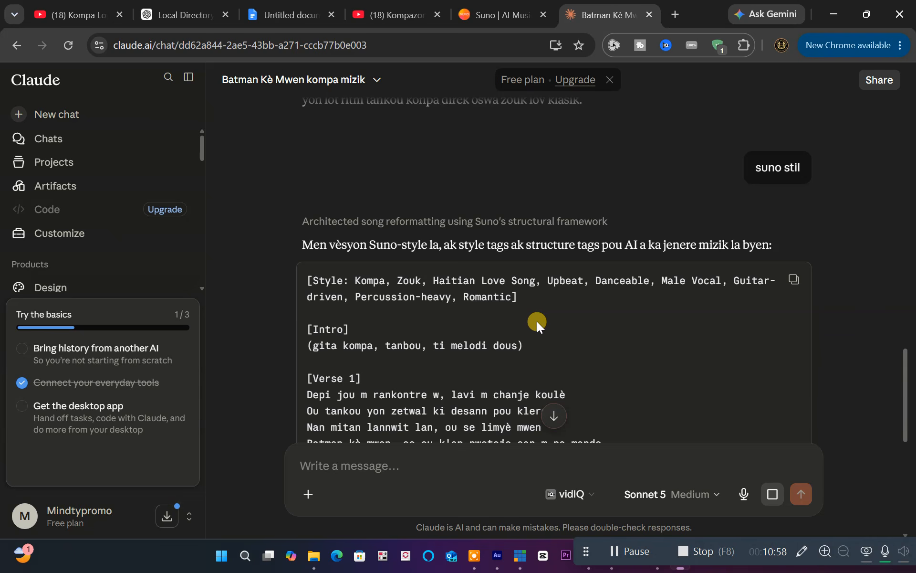
{"action": "scroll", "coordinate": [544, 314], "scroll_direction": "down", "scroll_amount": 7}
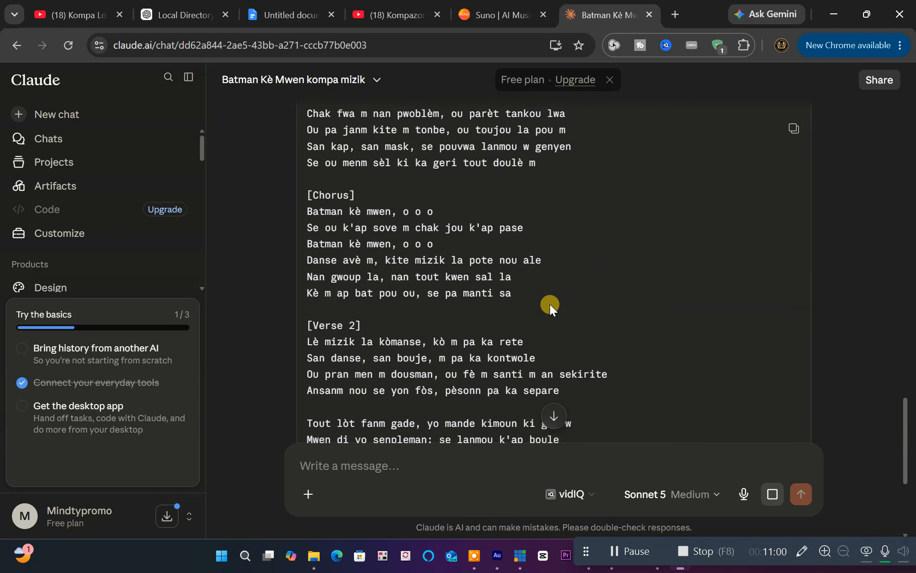
{"action": "scroll", "coordinate": [550, 305], "scroll_direction": "down", "scroll_amount": 6}
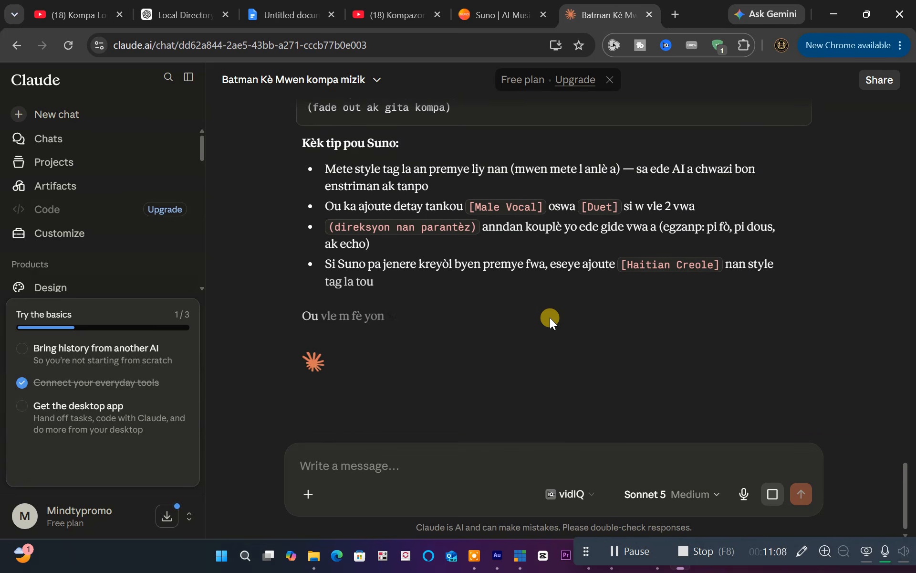
{"action": "scroll", "coordinate": [566, 317], "scroll_direction": "up", "scroll_amount": 4}
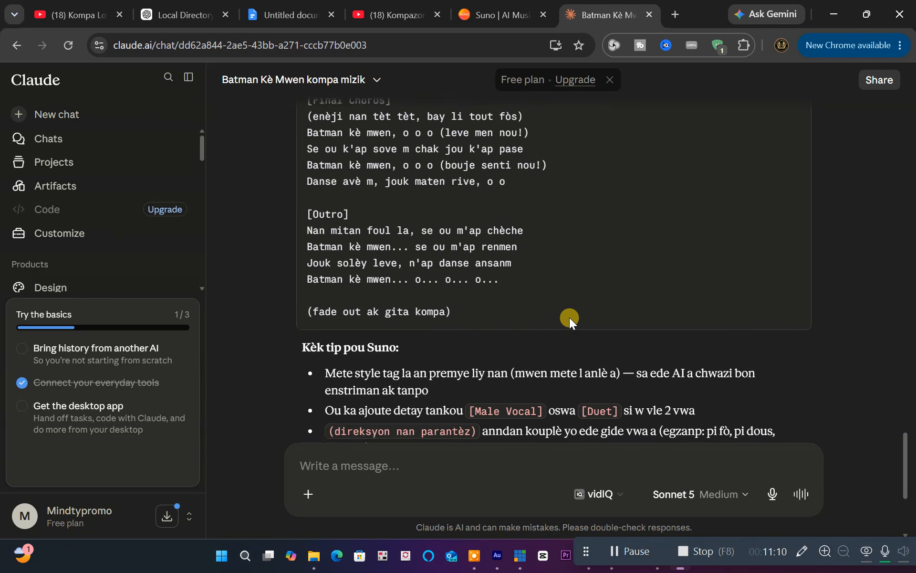
{"action": "scroll", "coordinate": [569, 317], "scroll_direction": "up", "scroll_amount": 15}
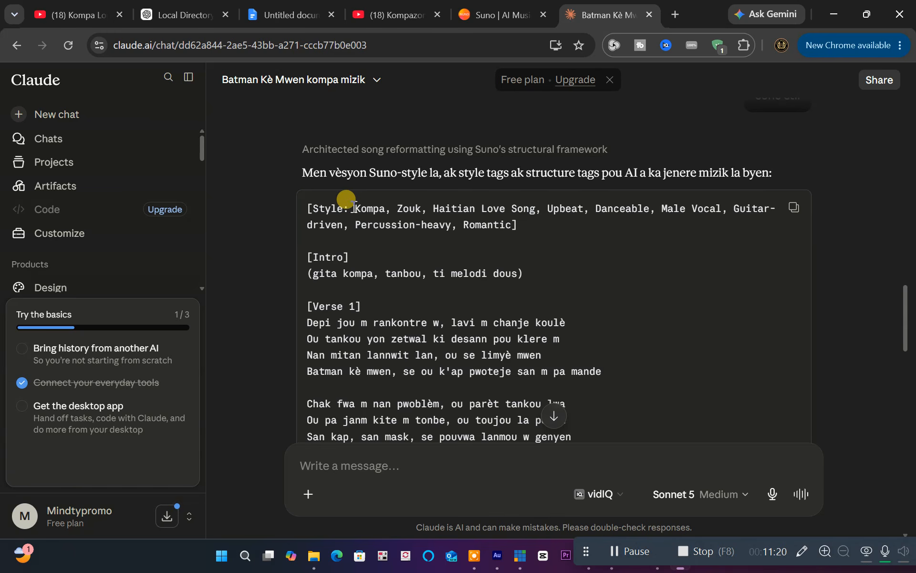
{"action": "left_click_drag", "start_coordinate": [350, 208], "coordinate": [530, 228]}
{"action": "right_click", "coordinate": [544, 211]}
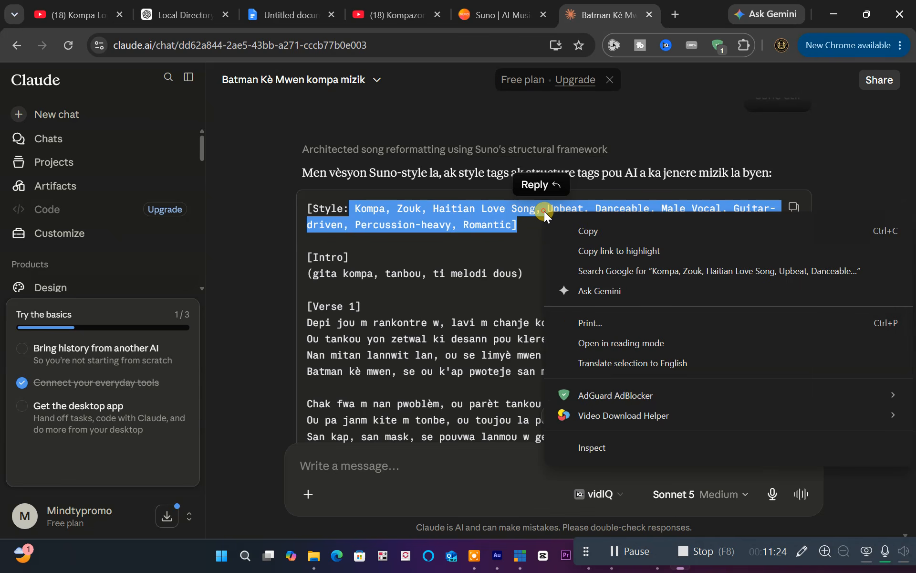
{"action": "left_click", "coordinate": [587, 229]}
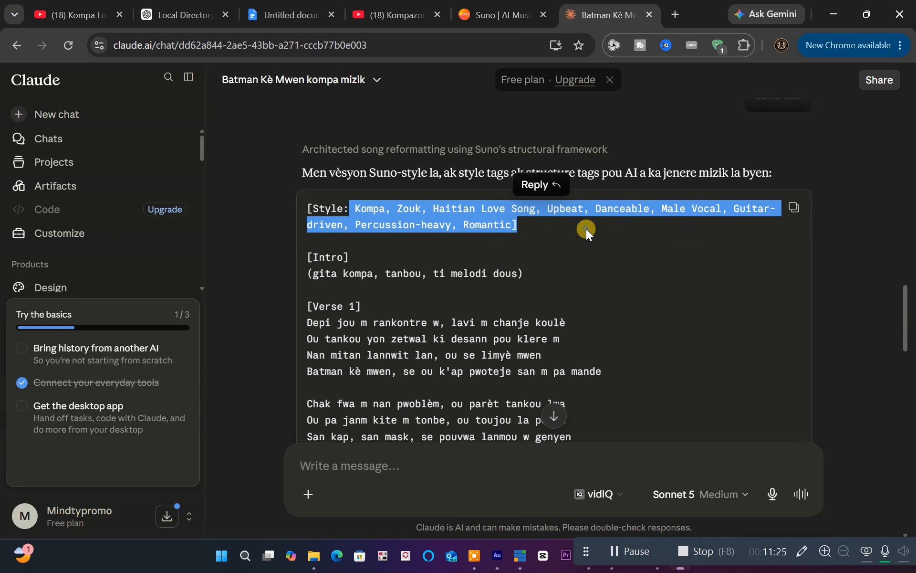
Step: Switch to Suno and paste the copied style tags into the song's Styles field
{"action": "left_click", "coordinate": [505, 16]}
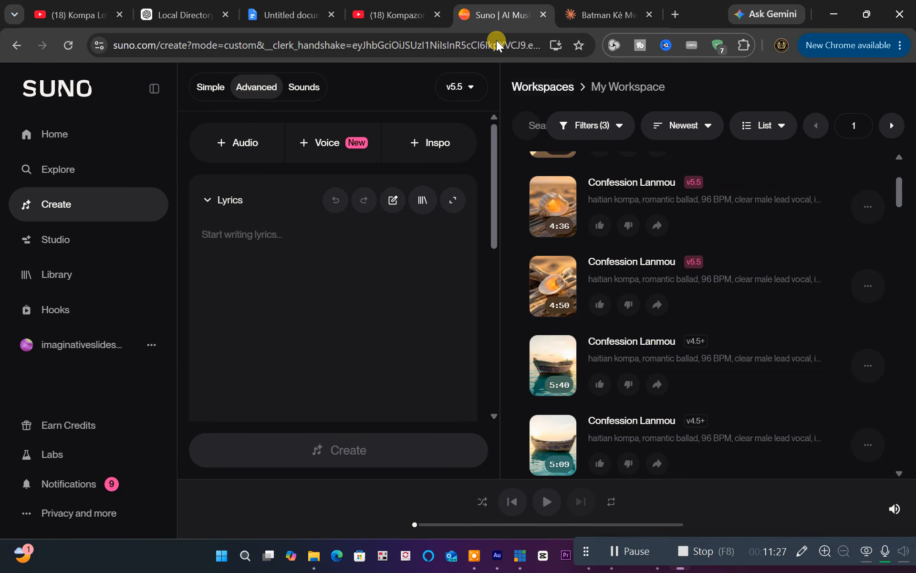
{"action": "left_click", "coordinate": [283, 336]}
{"action": "scroll", "coordinate": [276, 331], "scroll_direction": "down", "scroll_amount": 5}
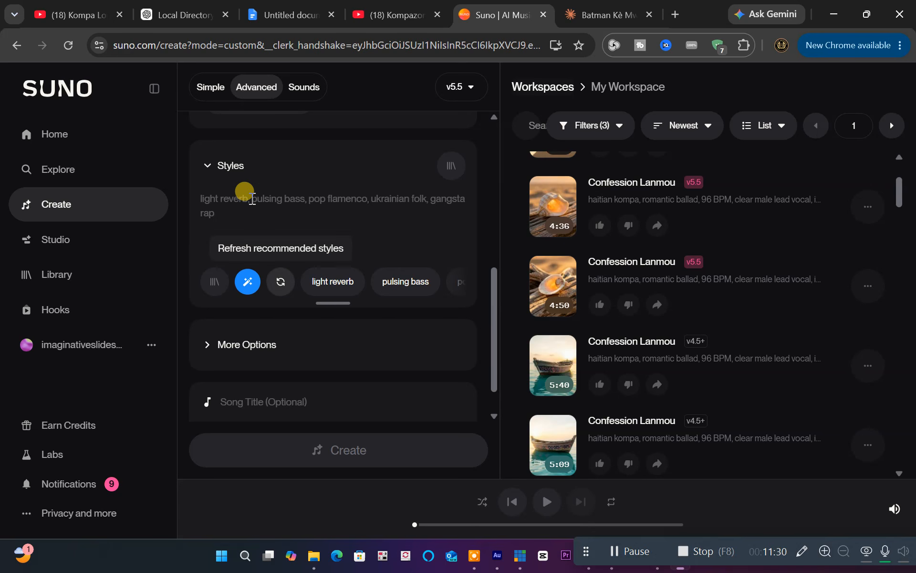
{"action": "left_click", "coordinate": [251, 198]}
{"action": "right_click", "coordinate": [252, 198]}
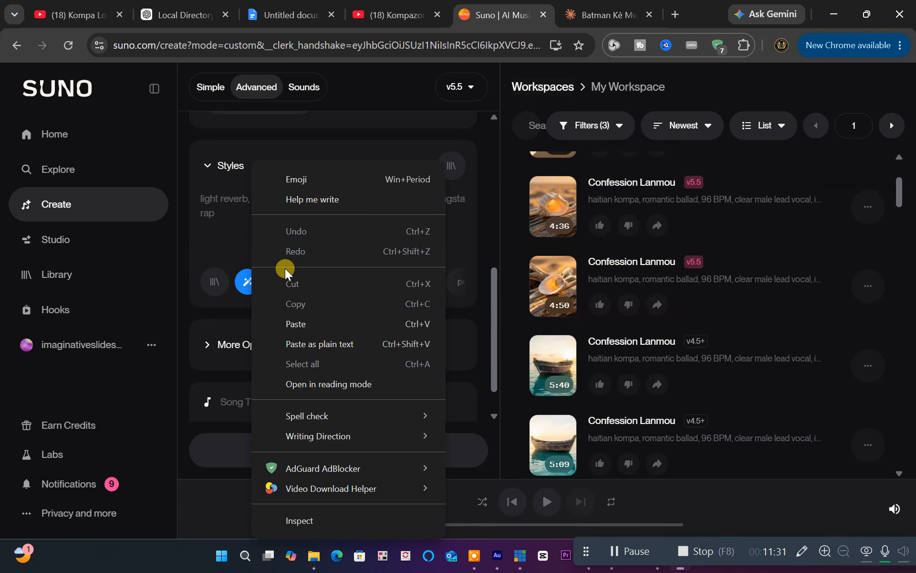
{"action": "left_click", "coordinate": [296, 324]}
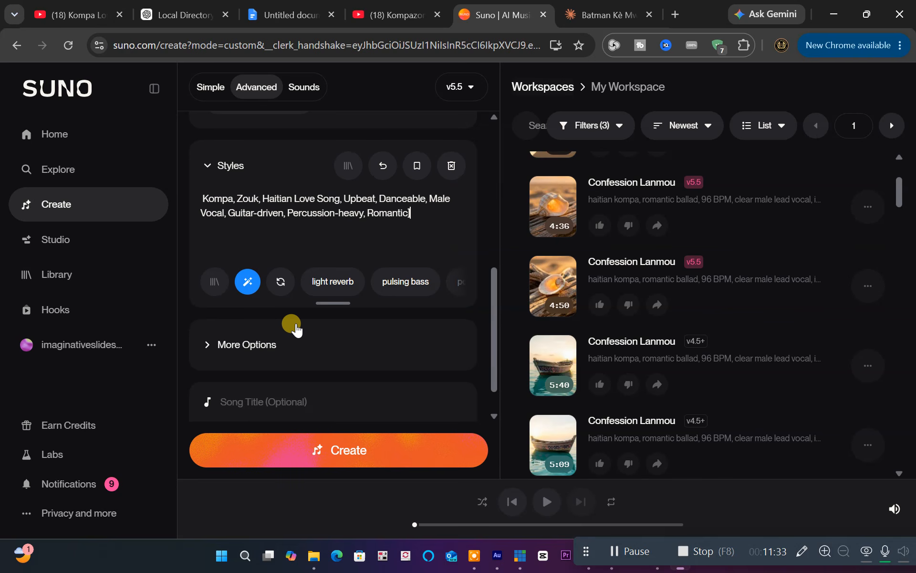
Step: Return to the Claude chat and copy the first version of the lyrics, from "Kouplè 1" through the end of the outro
{"action": "left_click", "coordinate": [595, 15]}
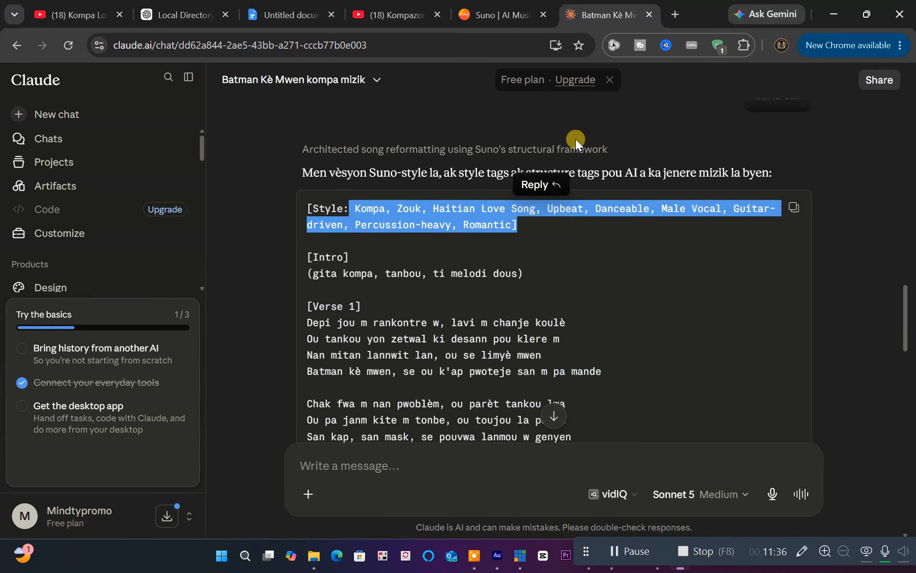
{"action": "scroll", "coordinate": [573, 284], "scroll_direction": "down", "scroll_amount": 15}
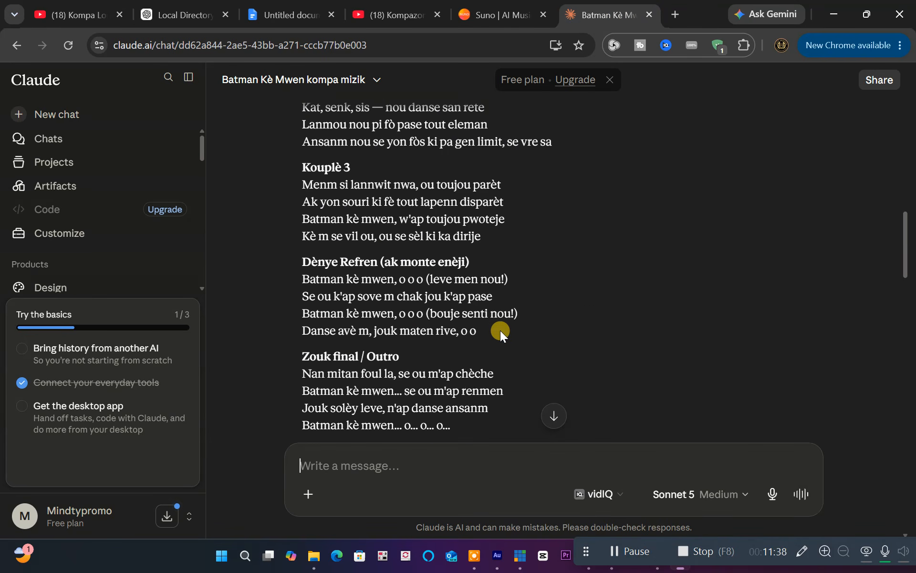
{"action": "left_click_drag", "start_coordinate": [468, 293], "coordinate": [306, 288]}
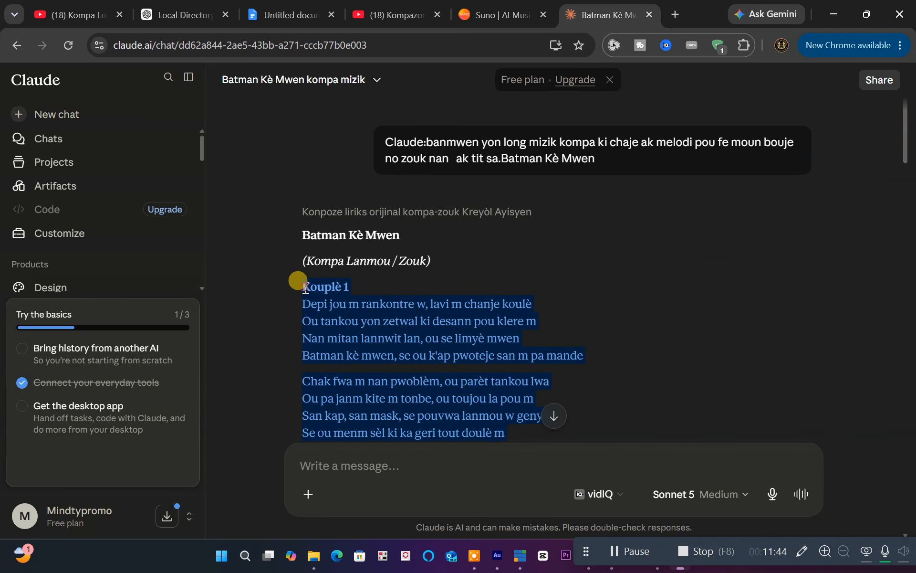
{"action": "right_click", "coordinate": [315, 284]}
{"action": "left_click", "coordinate": [348, 57]}
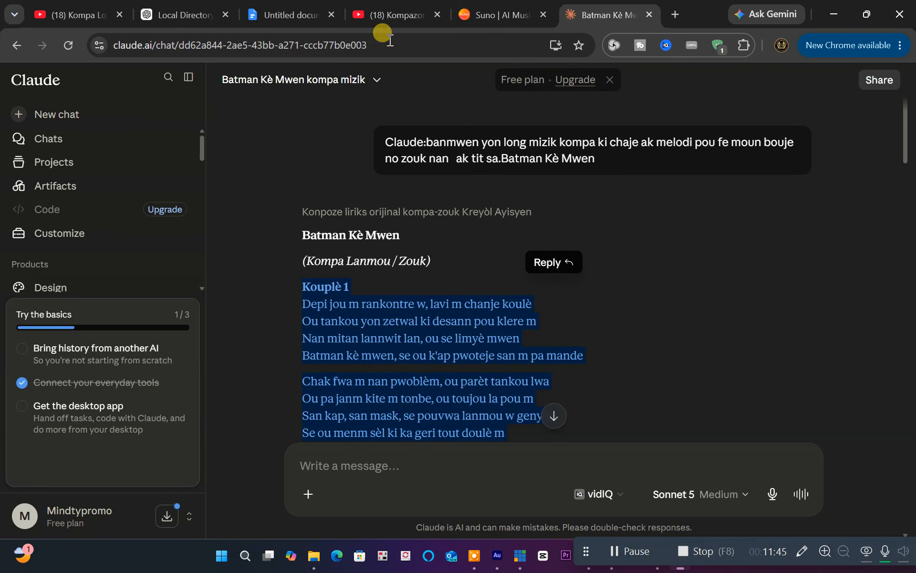
Step: Switch to Suno and paste the copied "Batman Kè Mwen" lyrics into the Lyrics field
{"action": "left_click", "coordinate": [494, 15]}
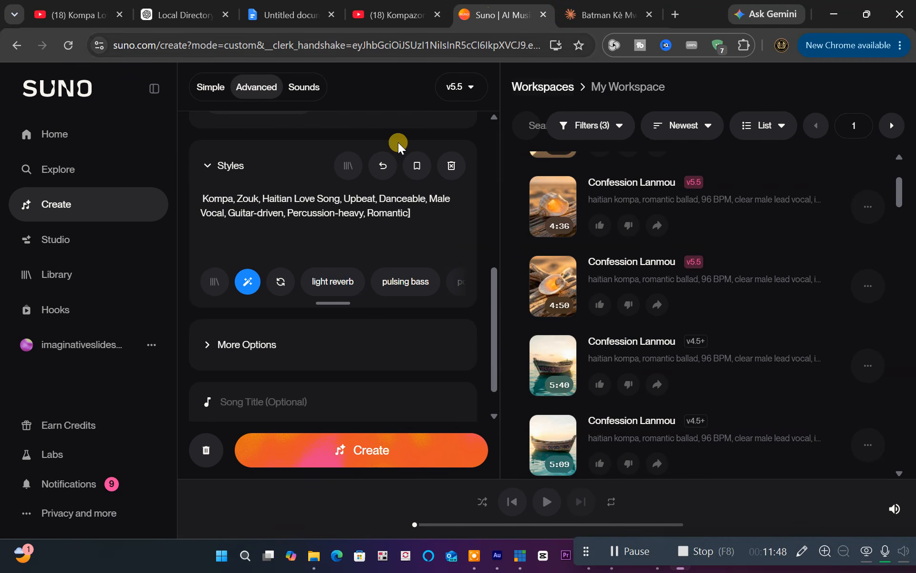
{"action": "scroll", "coordinate": [276, 200], "scroll_direction": "up", "scroll_amount": 6}
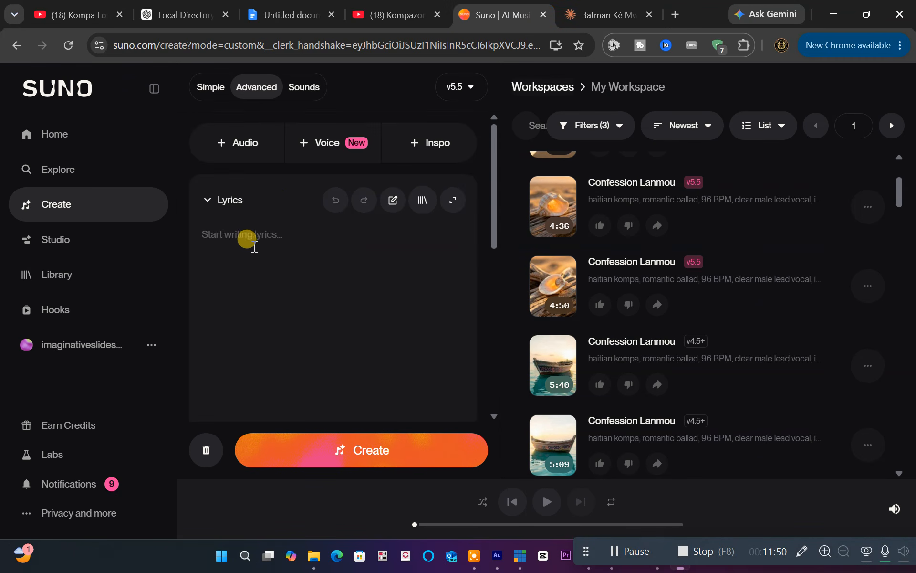
{"action": "right_click", "coordinate": [236, 239]}
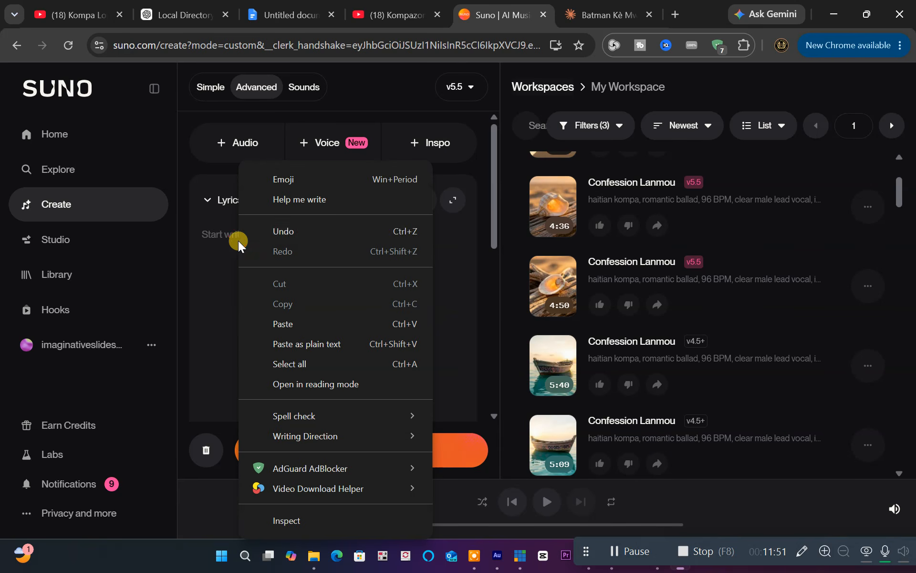
{"action": "left_click", "coordinate": [281, 321]}
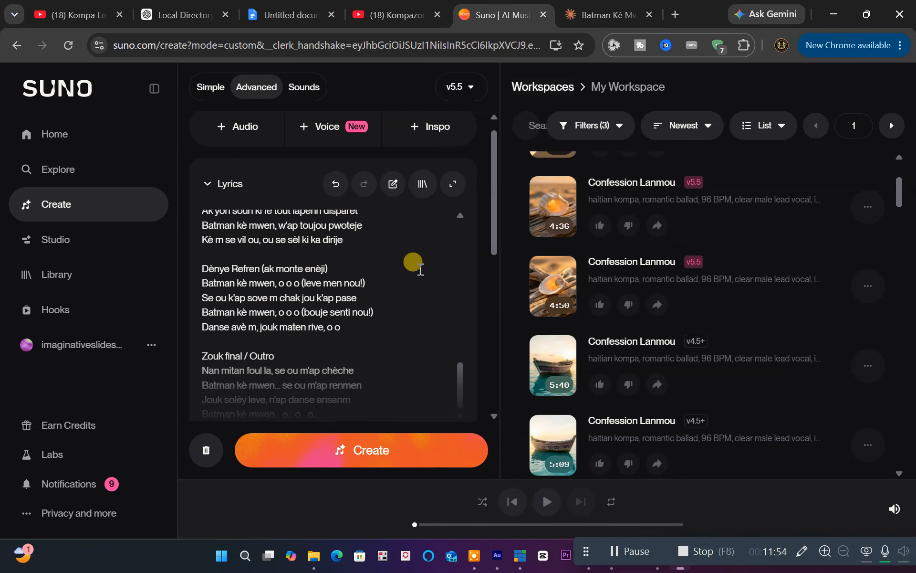
Step: Refresh the recommended styles, add "soft piano" to the style description, and generate the song with model v5.5
{"action": "scroll", "coordinate": [420, 277], "scroll_direction": "down", "scroll_amount": 5}
{"action": "scroll", "coordinate": [427, 293], "scroll_direction": "down", "scroll_amount": 3}
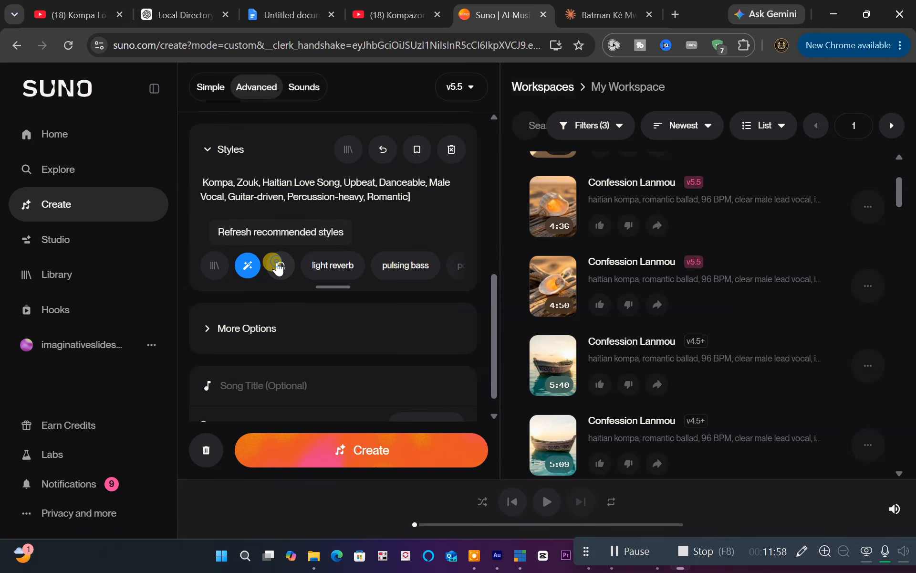
{"action": "left_click", "coordinate": [281, 265]}
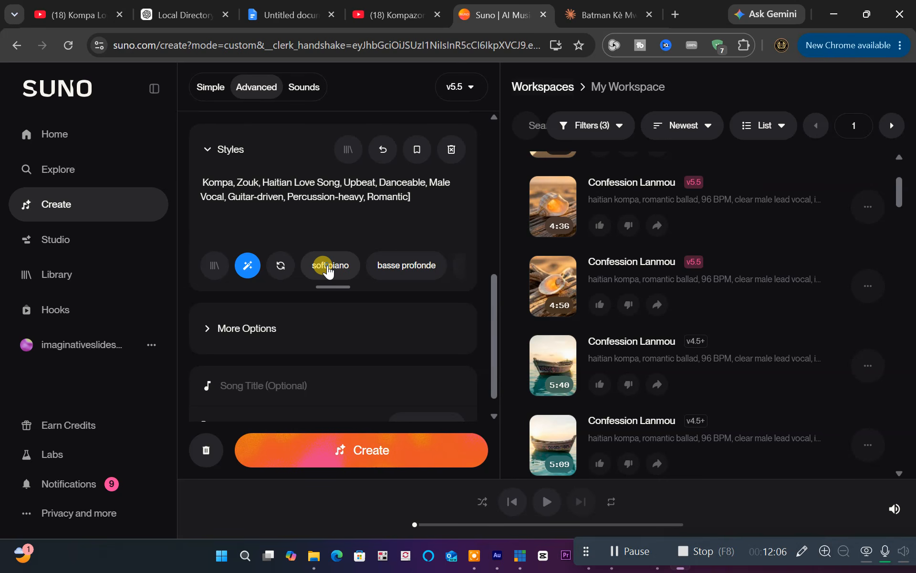
{"action": "left_click", "coordinate": [327, 267]}
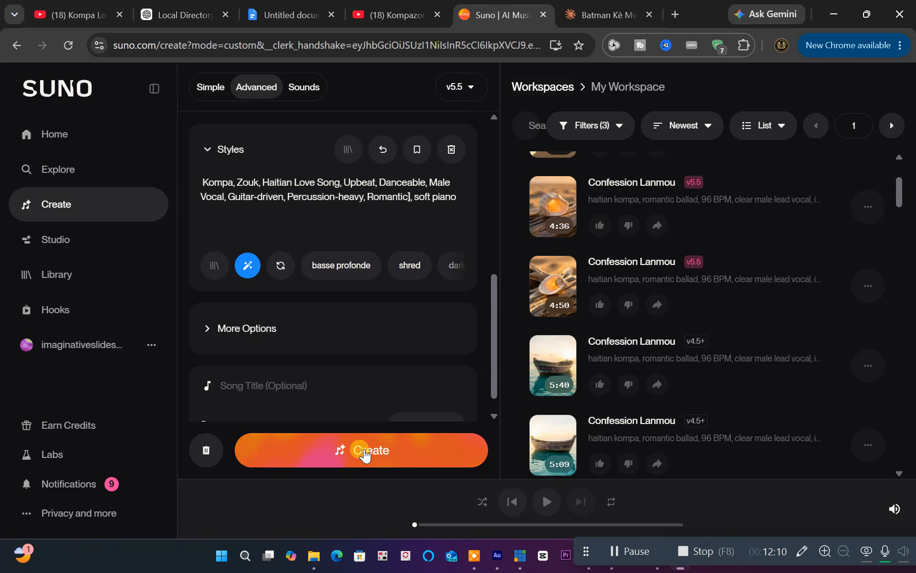
{"action": "left_click", "coordinate": [363, 453]}
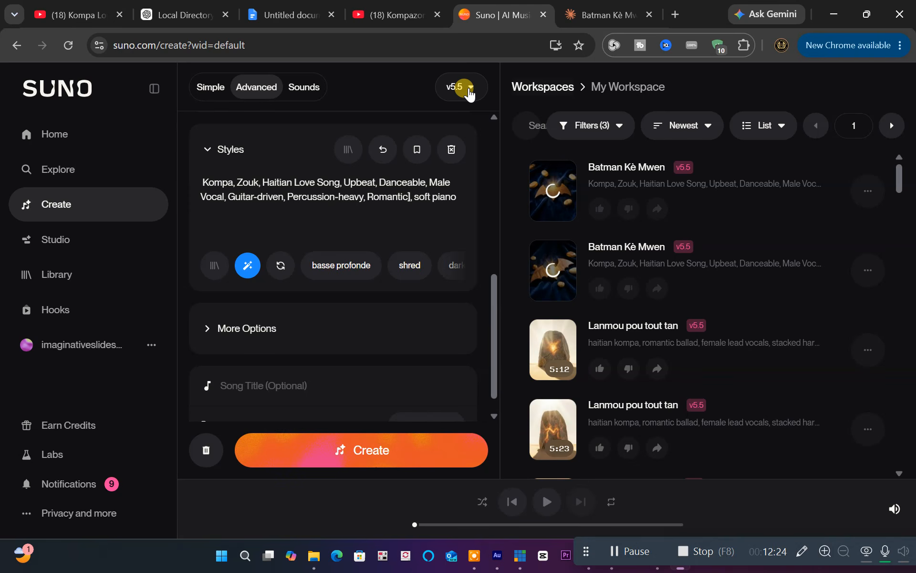
Step: Look through the available Suno model versions, and pause playback of the first generated "Batman Kè Mwen" track
{"action": "left_click", "coordinate": [469, 93]}
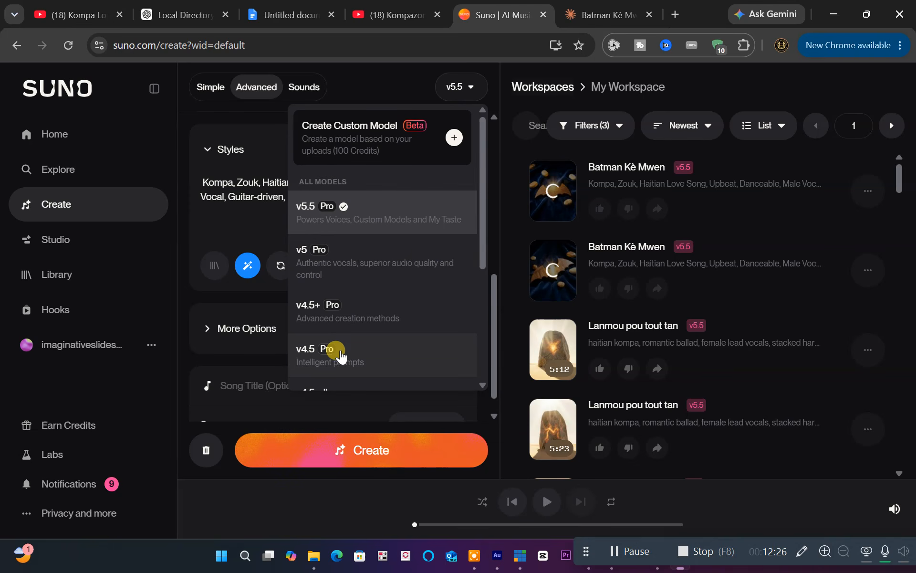
{"action": "scroll", "coordinate": [348, 335], "scroll_direction": "down", "scroll_amount": 4}
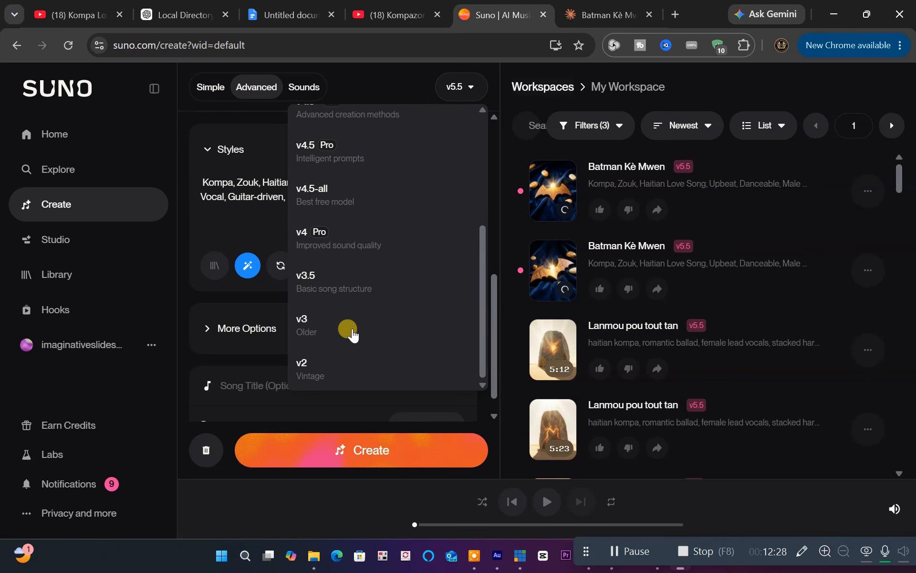
{"action": "scroll", "coordinate": [347, 329], "scroll_direction": "up", "scroll_amount": 5}
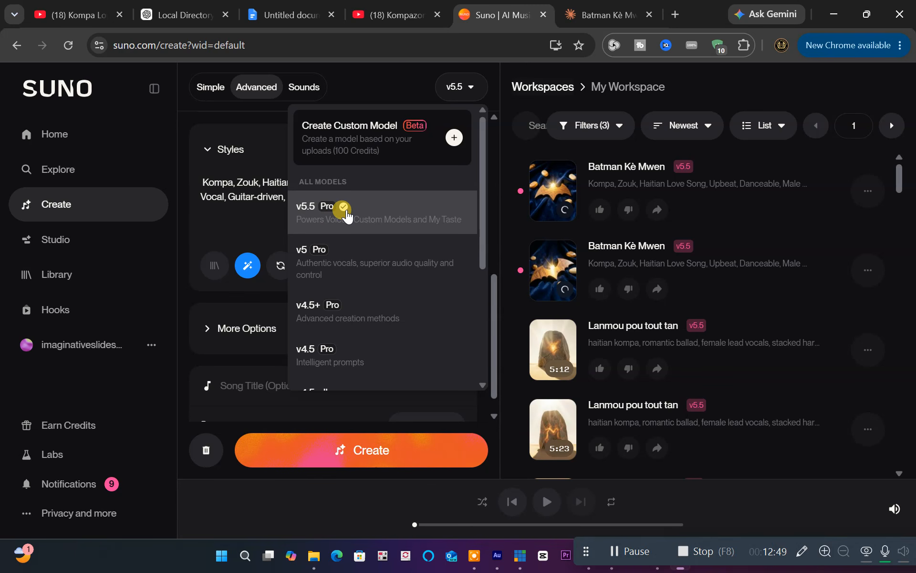
{"action": "left_click", "coordinate": [386, 84]}
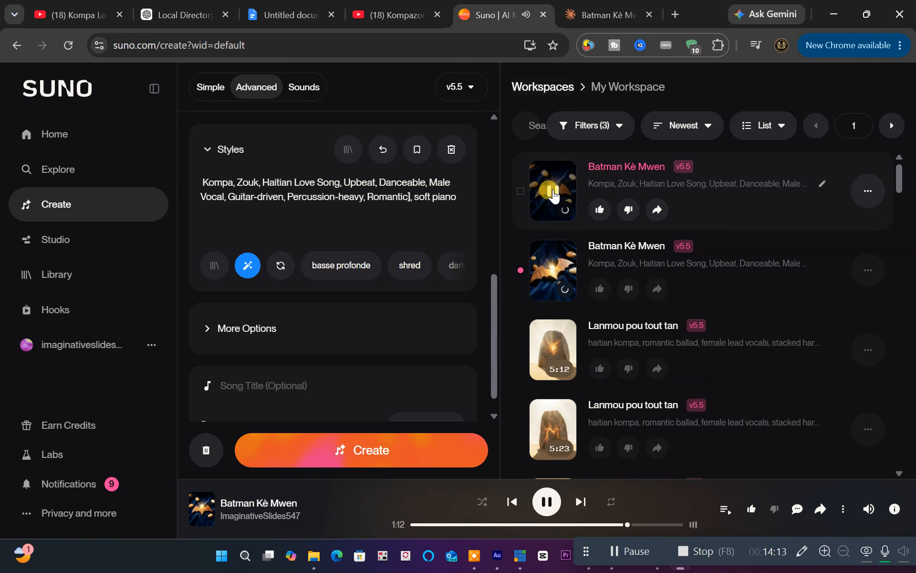
{"action": "left_click", "coordinate": [553, 192]}
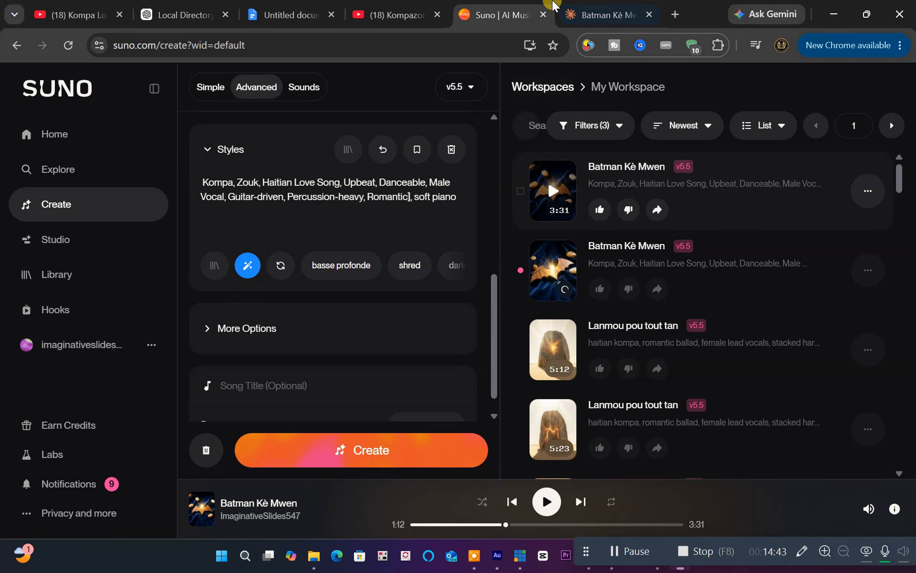
Step: Open CapCut and look through the existing video projects on its home screen, minimizing it when finished
{"action": "left_click", "coordinate": [187, 14]}
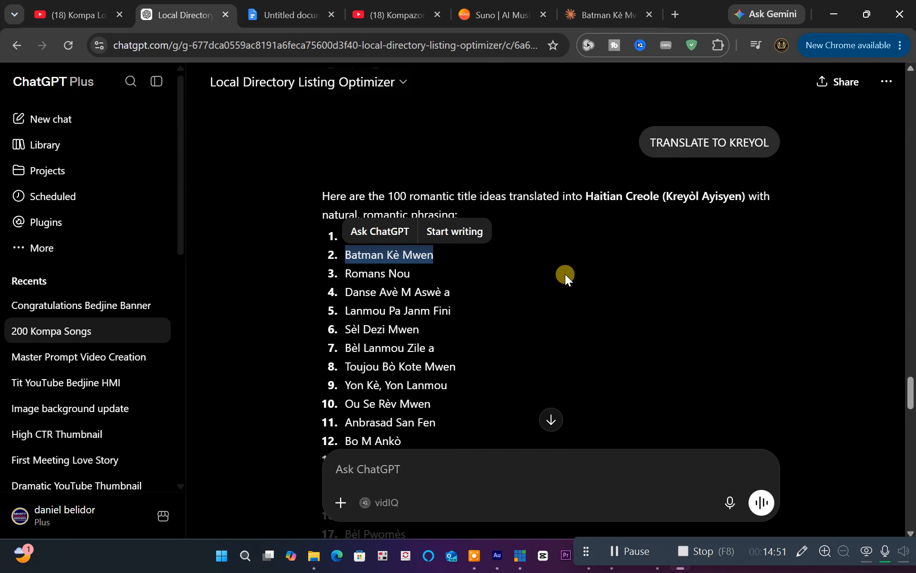
{"action": "left_click", "coordinate": [608, 16]}
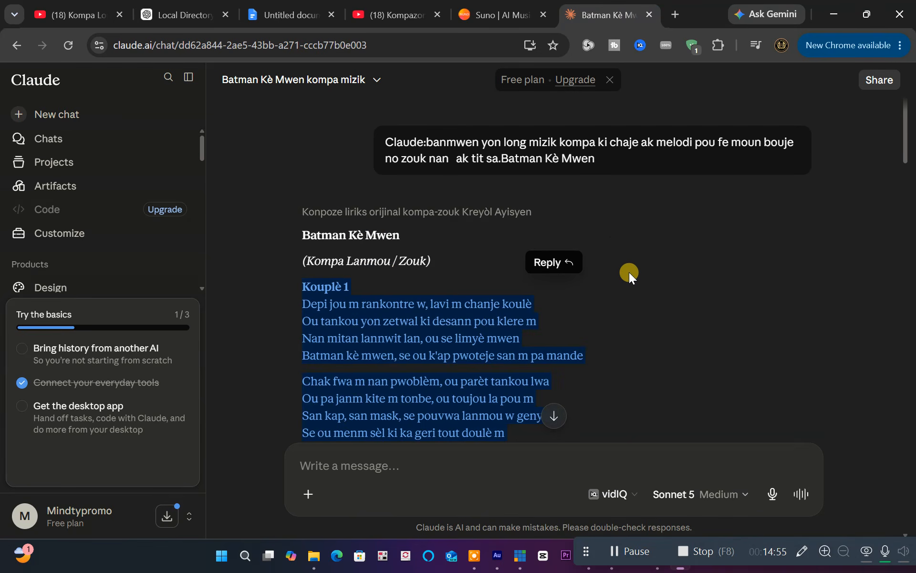
{"action": "left_click", "coordinate": [540, 559]}
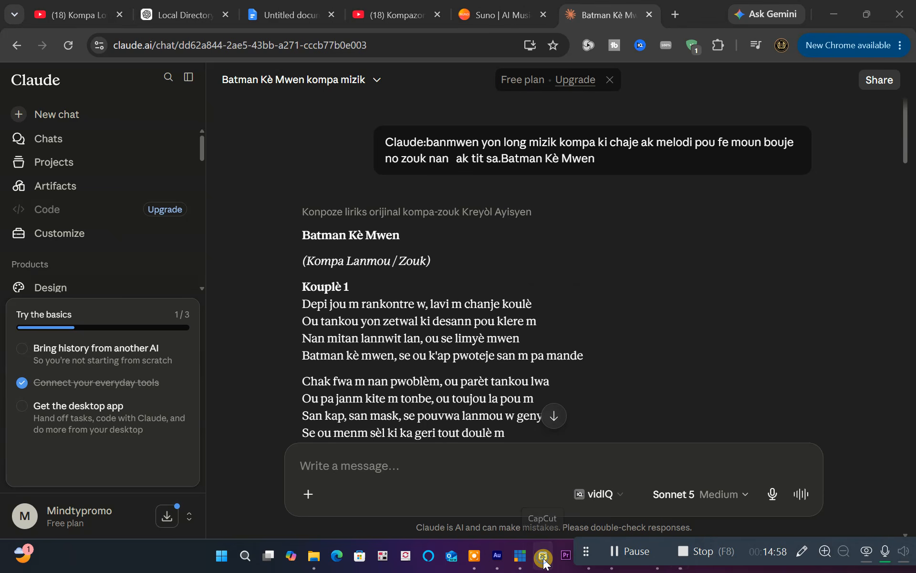
{"action": "left_click", "coordinate": [712, 224]}
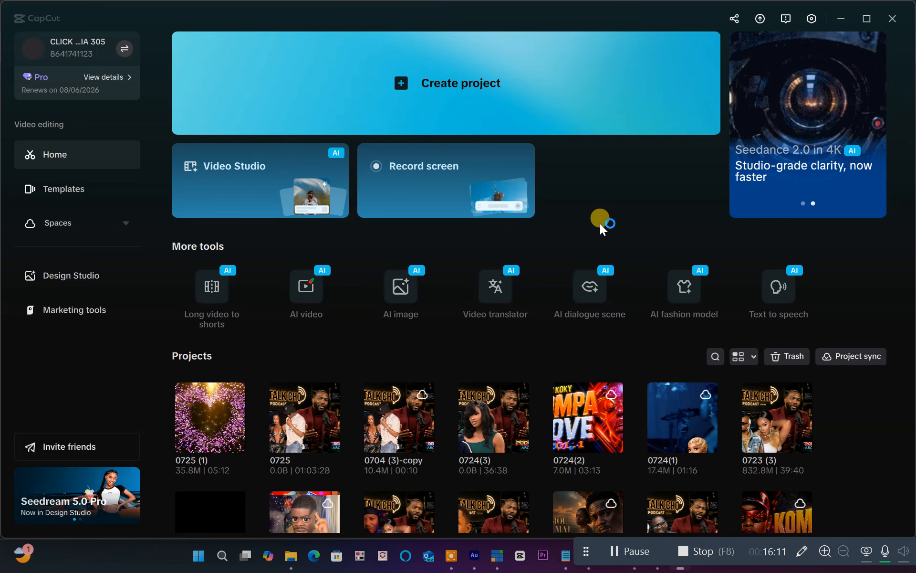
{"action": "scroll", "coordinate": [535, 282], "scroll_direction": "down", "scroll_amount": 3}
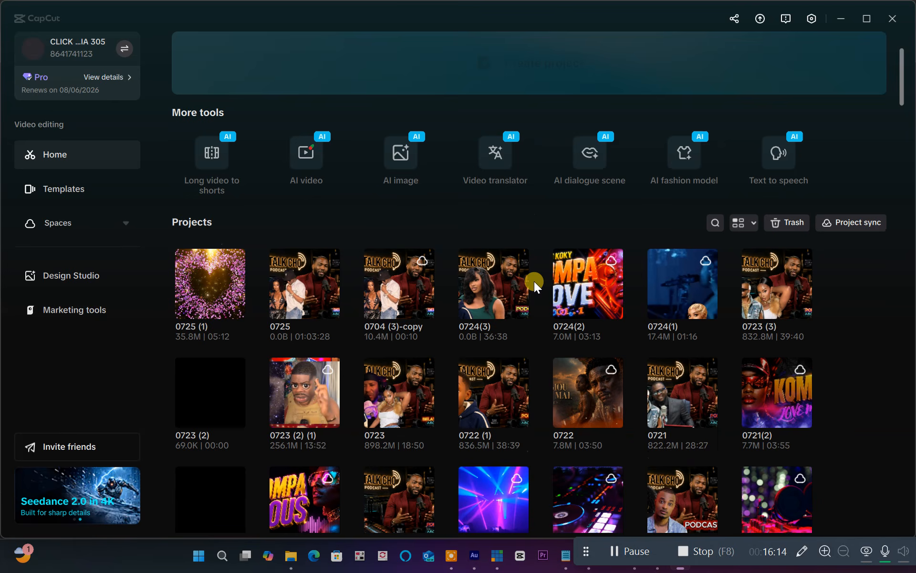
{"action": "scroll", "coordinate": [534, 270], "scroll_direction": "up", "scroll_amount": 3}
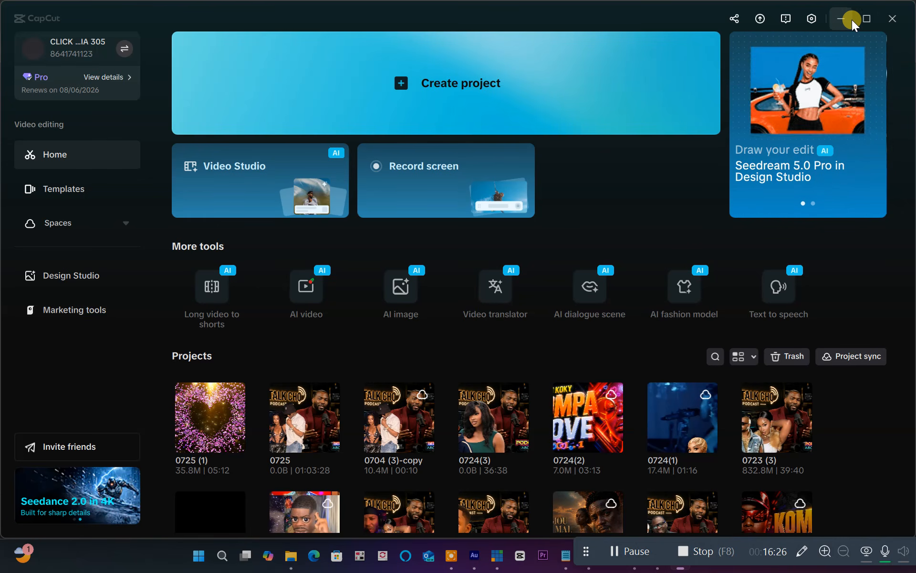
{"action": "left_click", "coordinate": [838, 18]}
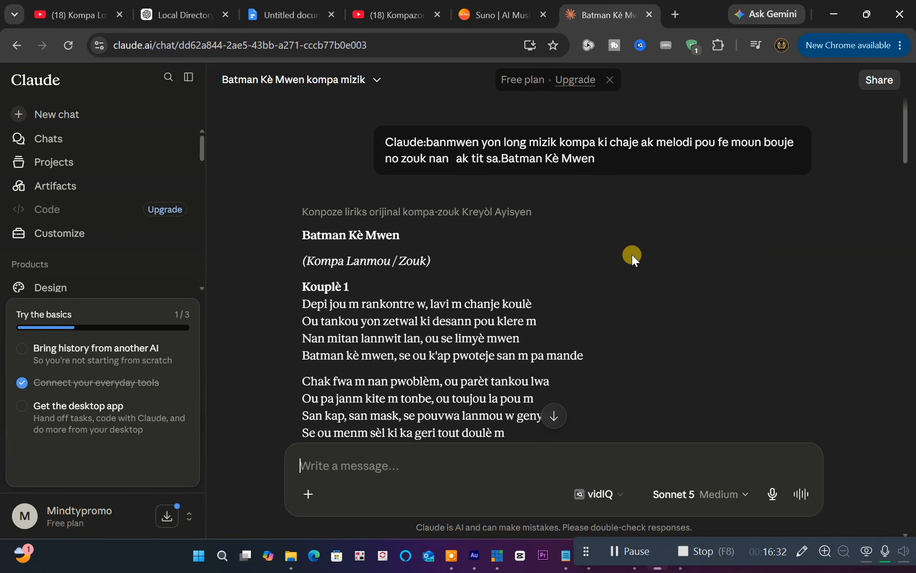
Step: Switch to the ChatGPT chat and review the list of romantic song titles translated into Haitian Creole
{"action": "left_click", "coordinate": [470, 19]}
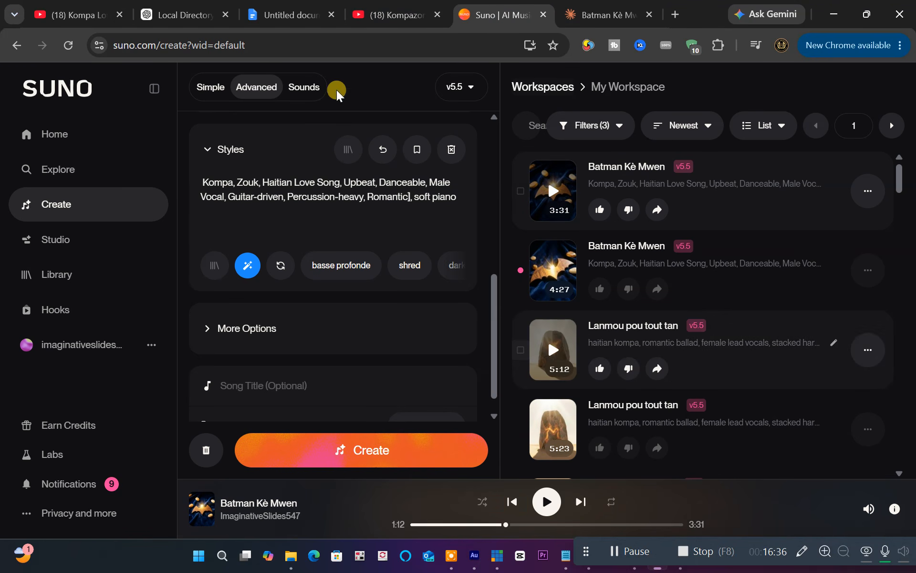
{"action": "left_click", "coordinate": [143, 17]}
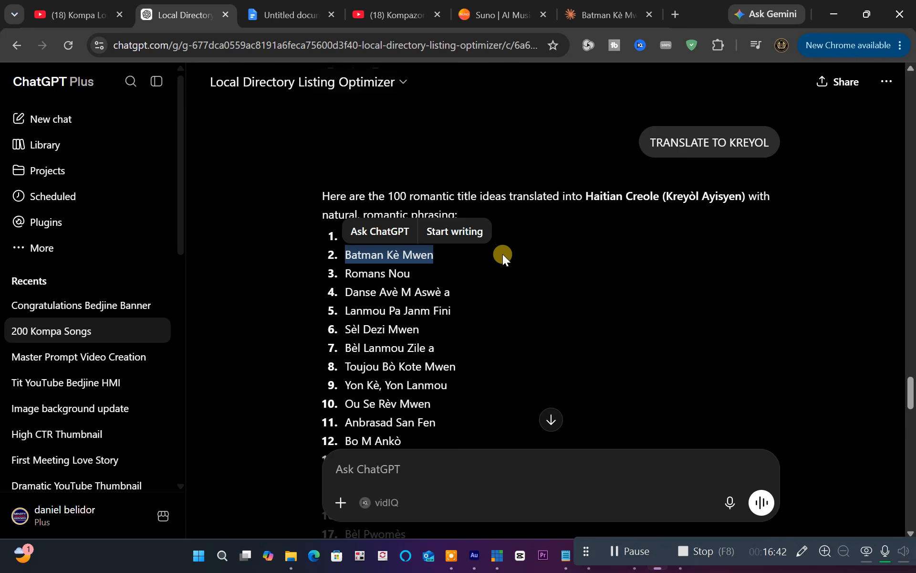
{"action": "scroll", "coordinate": [415, 336], "scroll_direction": "up", "scroll_amount": 3}
{"action": "scroll", "coordinate": [434, 311], "scroll_direction": "up", "scroll_amount": 3}
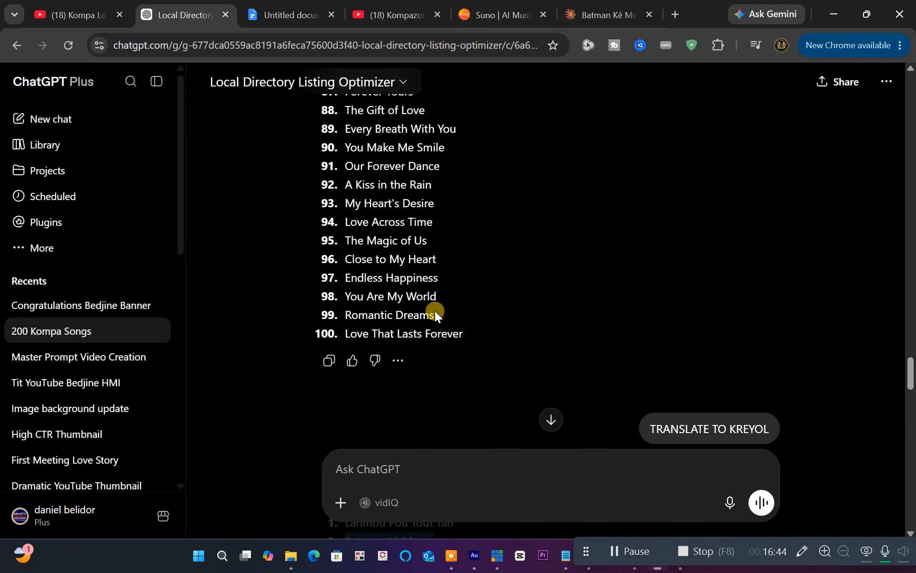
{"action": "scroll", "coordinate": [448, 332], "scroll_direction": "down", "scroll_amount": 10}
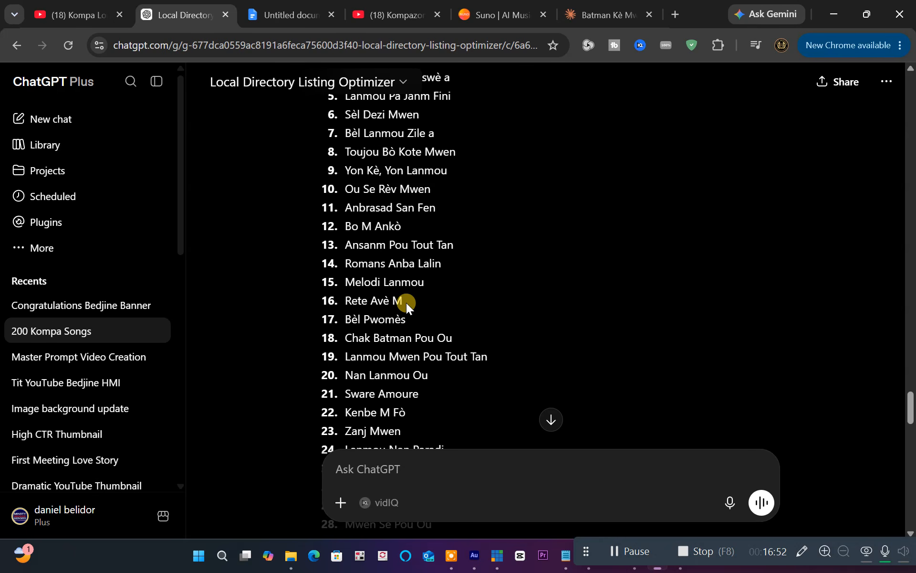
Step: Switch to Claude and review the original "Batman Kè Mwen" lyrics and the Suno-style version with its style tags
{"action": "left_click", "coordinate": [584, 21]}
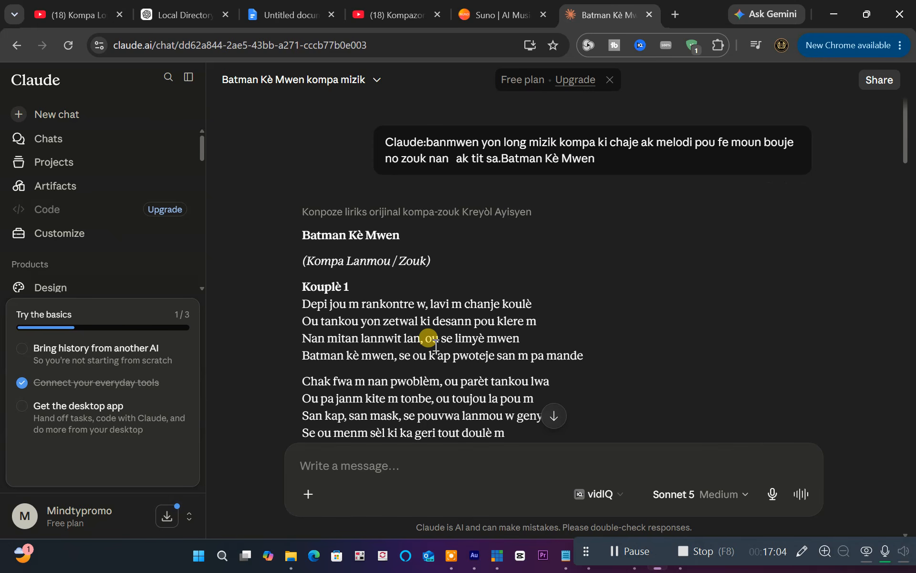
{"action": "scroll", "coordinate": [441, 329], "scroll_direction": "down", "scroll_amount": 14}
{"action": "scroll", "coordinate": [440, 330], "scroll_direction": "down", "scroll_amount": 10}
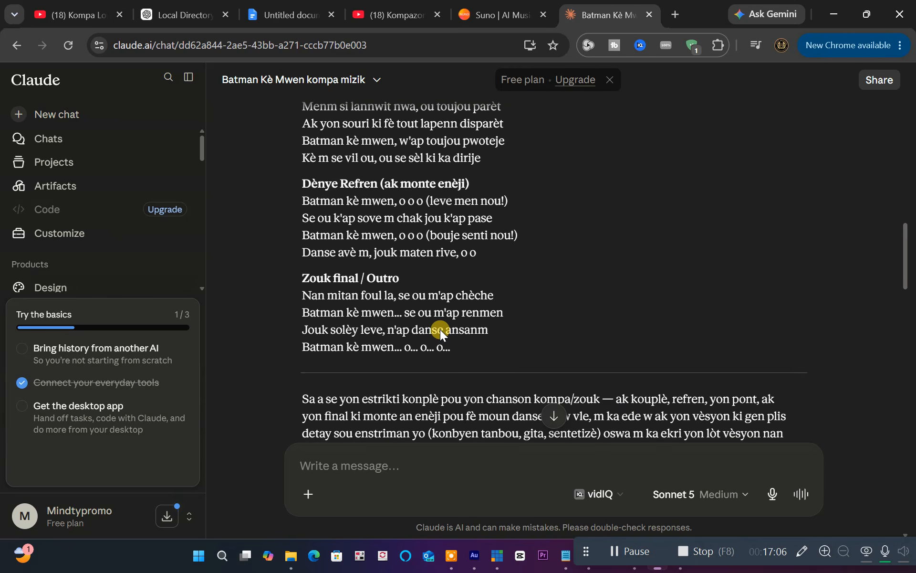
{"action": "scroll", "coordinate": [534, 270], "scroll_direction": "up", "scroll_amount": 3}
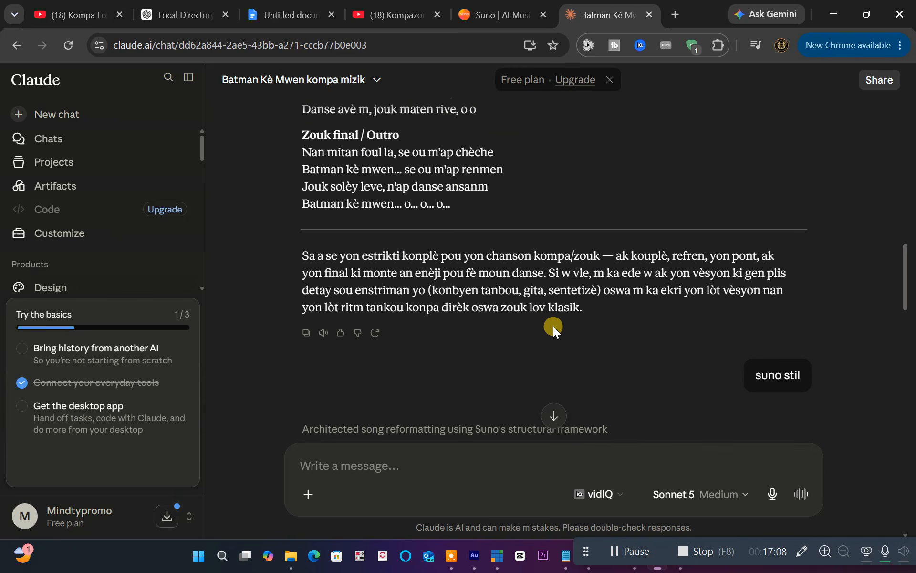
{"action": "scroll", "coordinate": [554, 326], "scroll_direction": "down", "scroll_amount": 2}
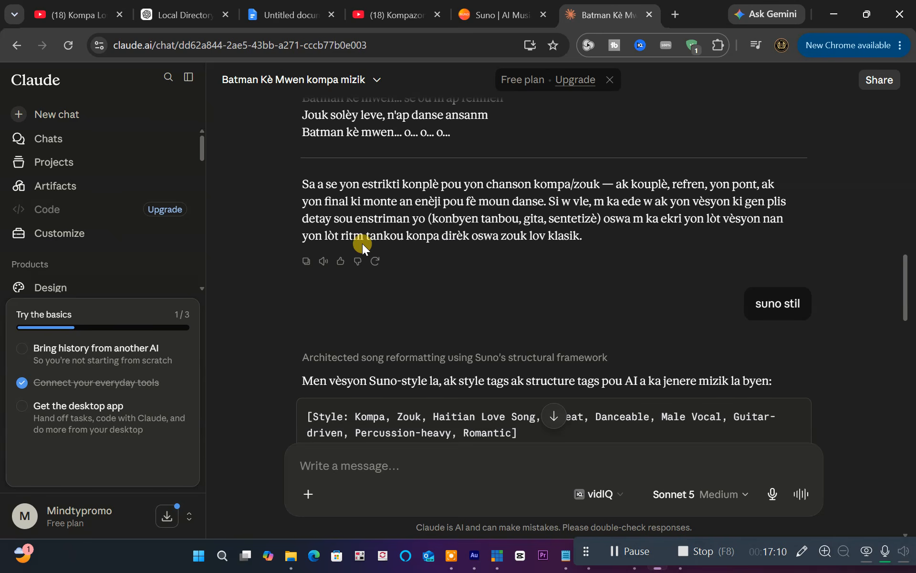
{"action": "scroll", "coordinate": [532, 296], "scroll_direction": "down", "scroll_amount": 3}
{"action": "scroll", "coordinate": [532, 296], "scroll_direction": "down", "scroll_amount": 1}
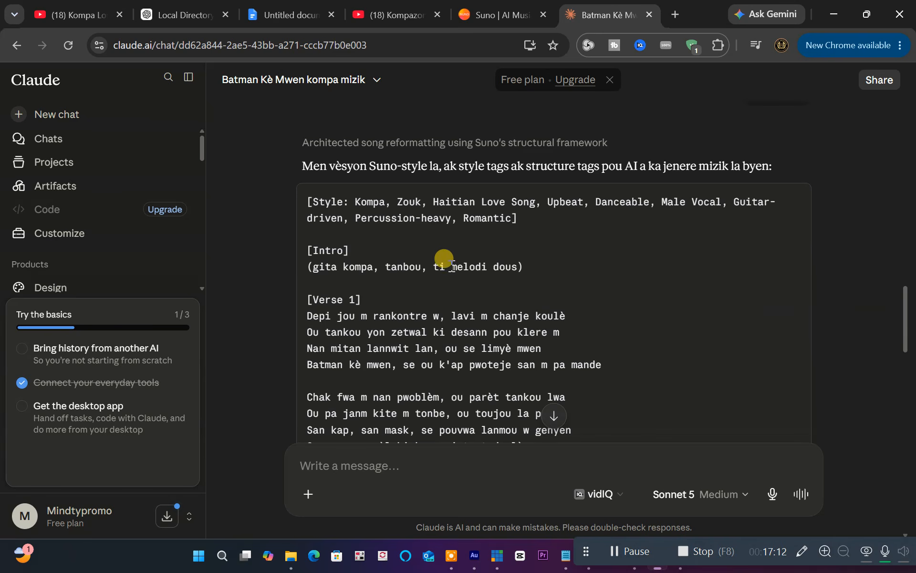
Step: Compare the lyrics entered in Suno with the closing sections of the original lyrics in the Claude chat, ending in Suno
{"action": "left_click", "coordinate": [466, 15]}
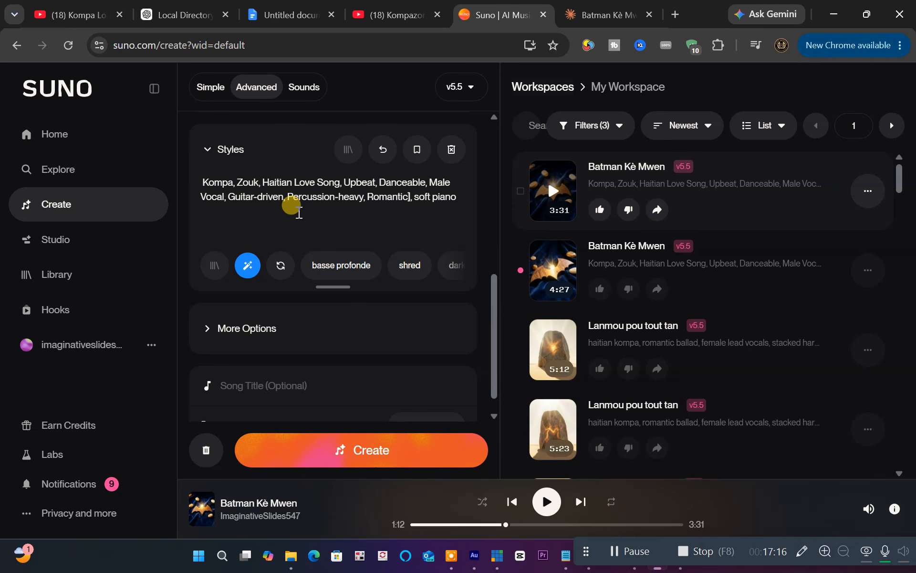
{"action": "scroll", "coordinate": [427, 203], "scroll_direction": "up", "scroll_amount": 10}
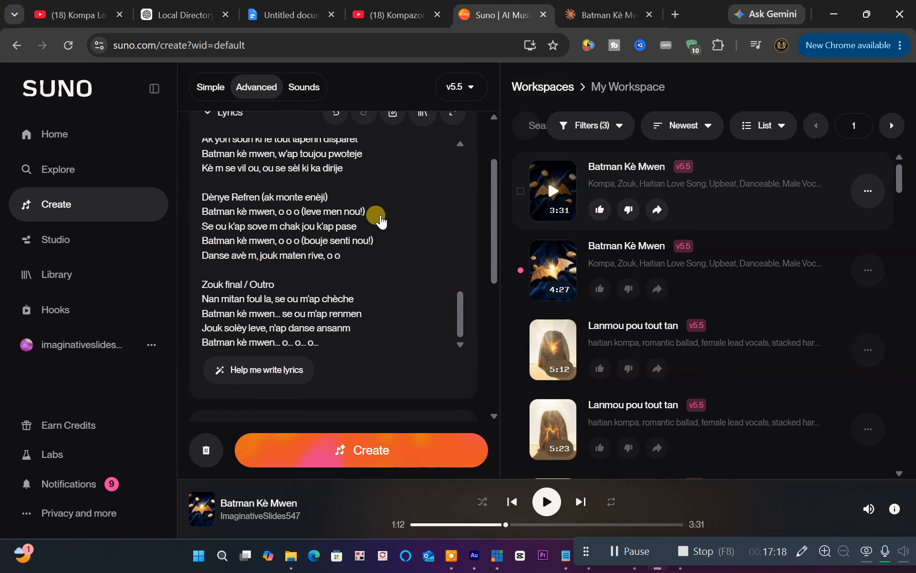
{"action": "left_click", "coordinate": [604, 14]}
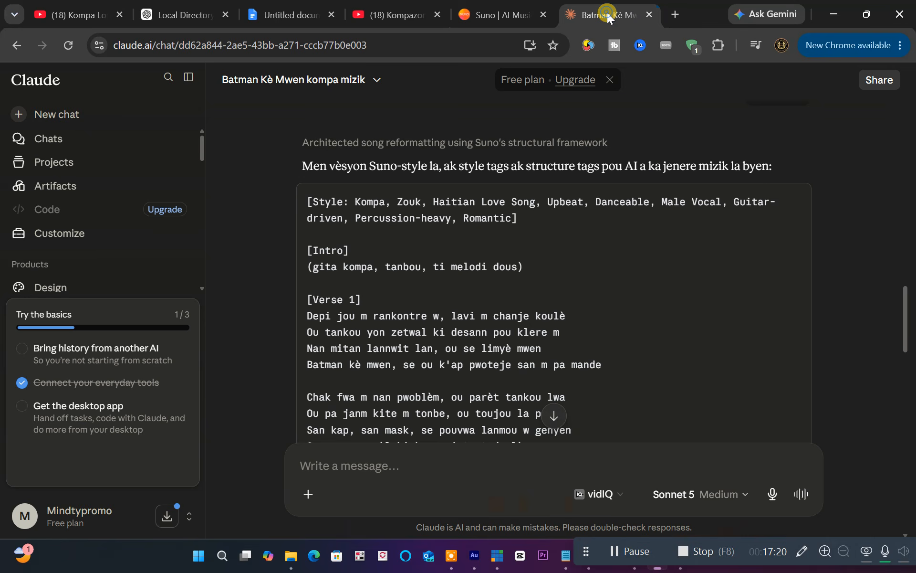
{"action": "scroll", "coordinate": [441, 193], "scroll_direction": "up", "scroll_amount": 15}
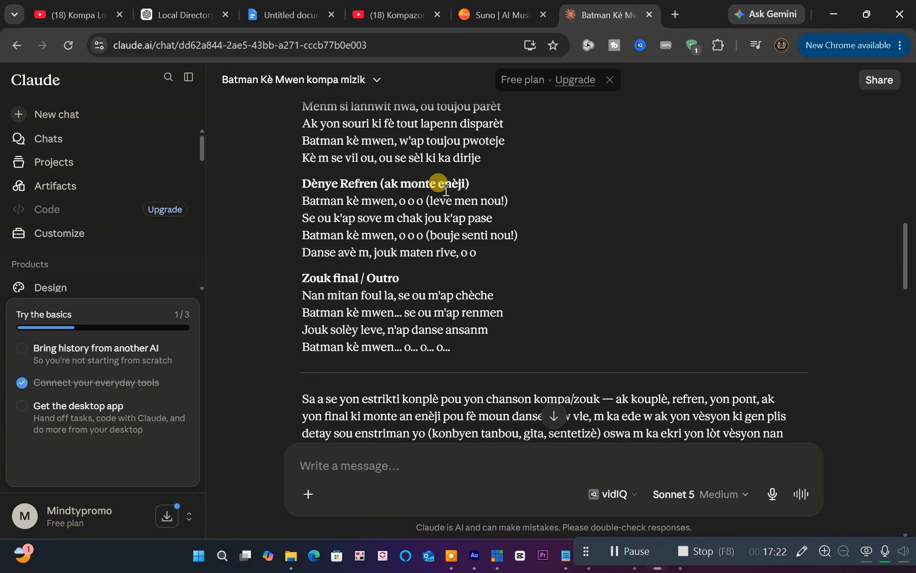
{"action": "left_click", "coordinate": [518, 16]}
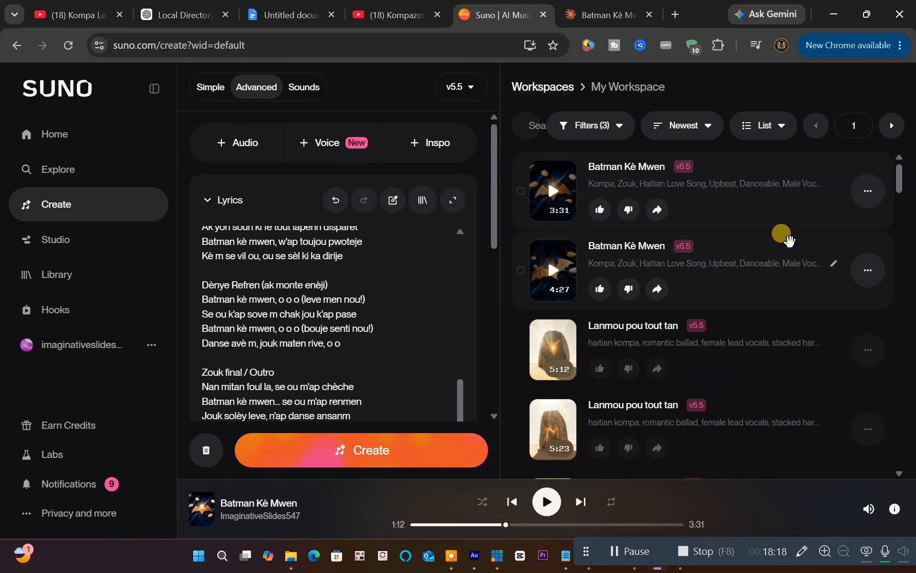
Step: Switch to YouTube and examine the thumbnails, titles and durations of the kompa love mixes on the Kompazony channel
{"action": "left_click", "coordinate": [398, 17]}
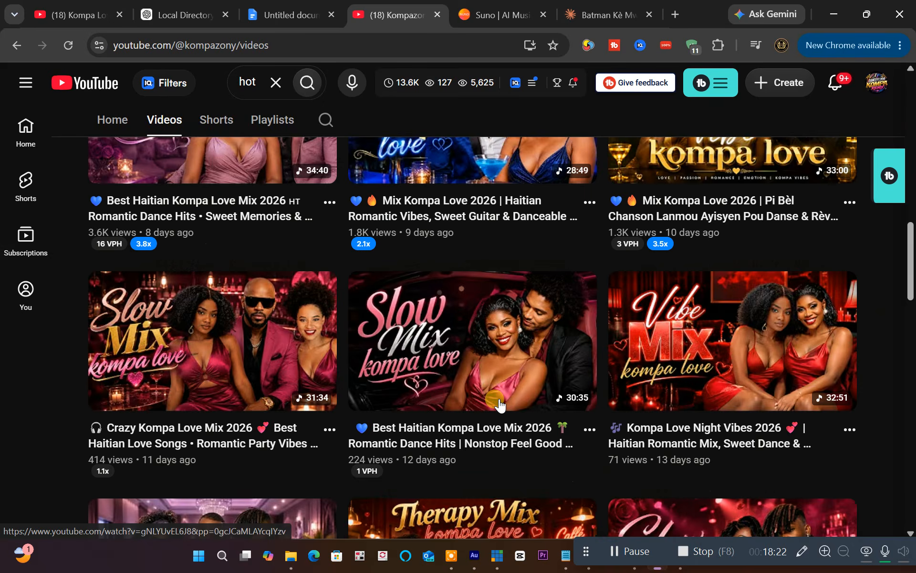
{"action": "scroll", "coordinate": [477, 334], "scroll_direction": "down", "scroll_amount": 1}
{"action": "scroll", "coordinate": [497, 395], "scroll_direction": "up", "scroll_amount": 5}
{"action": "scroll", "coordinate": [506, 392], "scroll_direction": "up", "scroll_amount": 3}
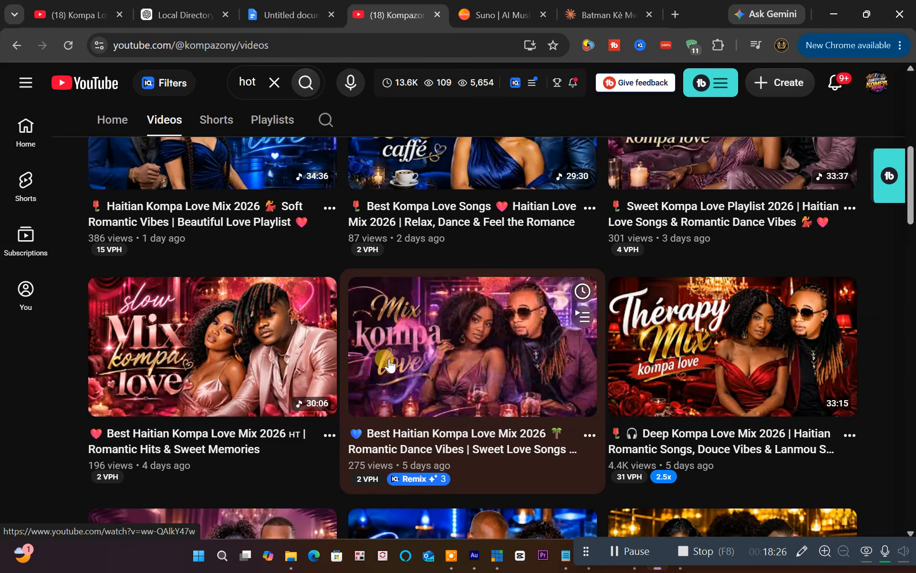
{"action": "scroll", "coordinate": [350, 300], "scroll_direction": "up", "scroll_amount": 5}
{"action": "scroll", "coordinate": [349, 299], "scroll_direction": "up", "scroll_amount": 3}
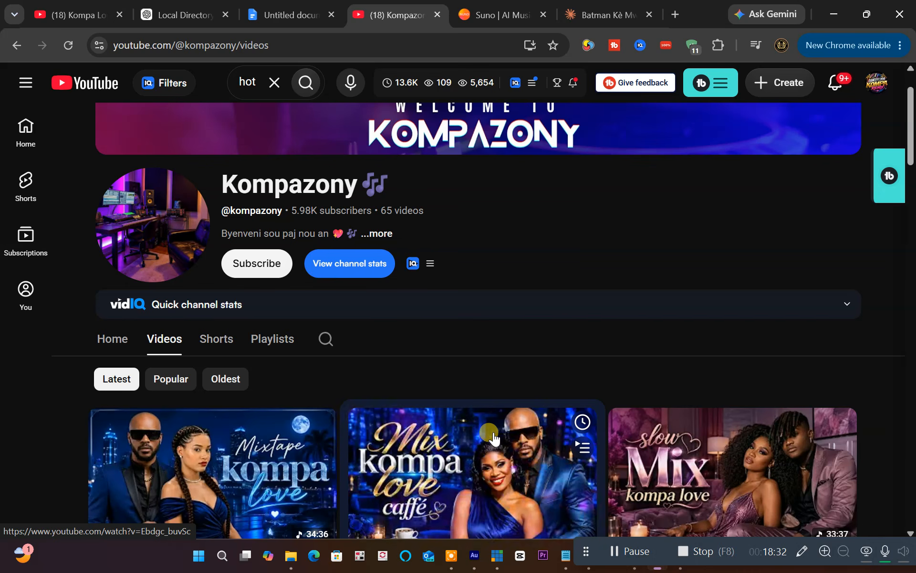
{"action": "scroll", "coordinate": [568, 439], "scroll_direction": "down", "scroll_amount": 1}
{"action": "scroll", "coordinate": [571, 439], "scroll_direction": "up", "scroll_amount": 1}
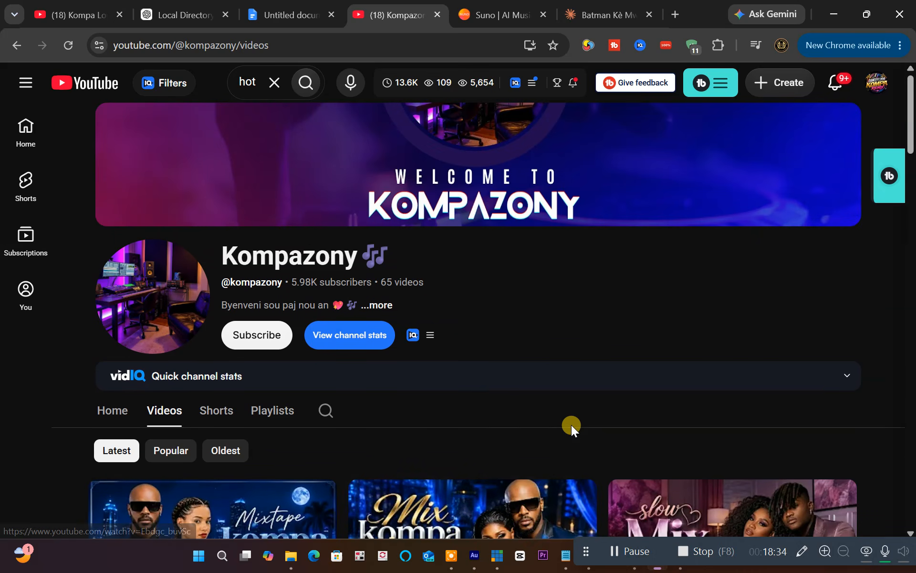
{"action": "scroll", "coordinate": [557, 425], "scroll_direction": "down", "scroll_amount": 4}
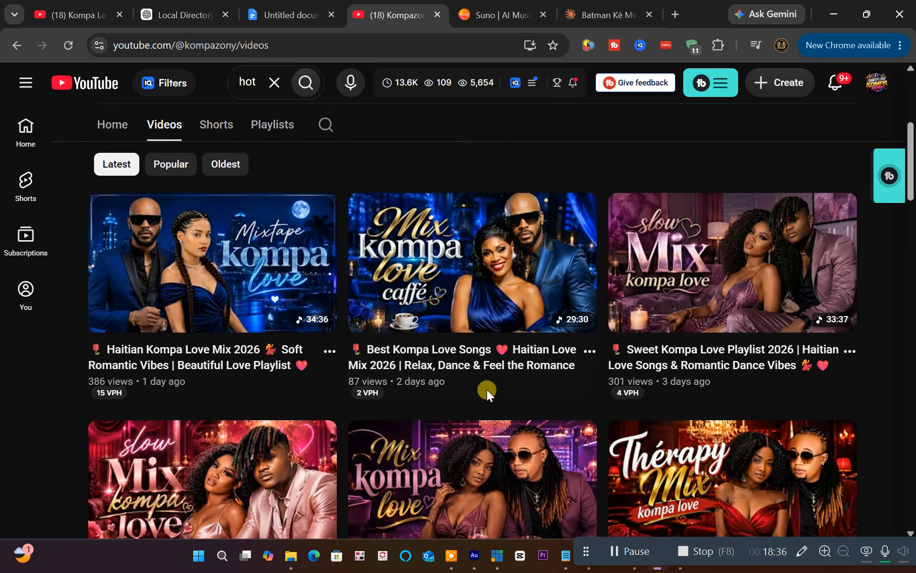
{"action": "scroll", "coordinate": [506, 449], "scroll_direction": "down", "scroll_amount": 5}
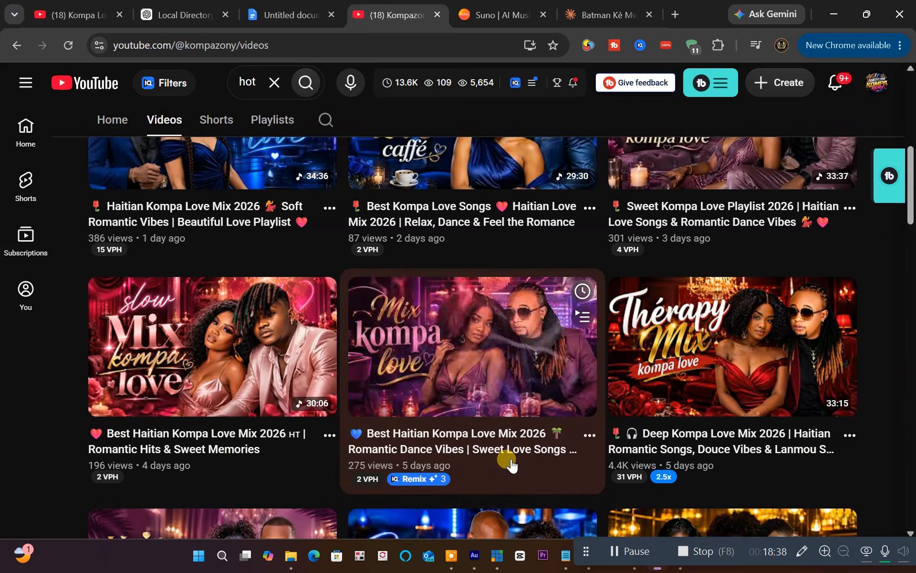
{"action": "scroll", "coordinate": [535, 448], "scroll_direction": "down", "scroll_amount": 1}
{"action": "scroll", "coordinate": [539, 430], "scroll_direction": "up", "scroll_amount": 5}
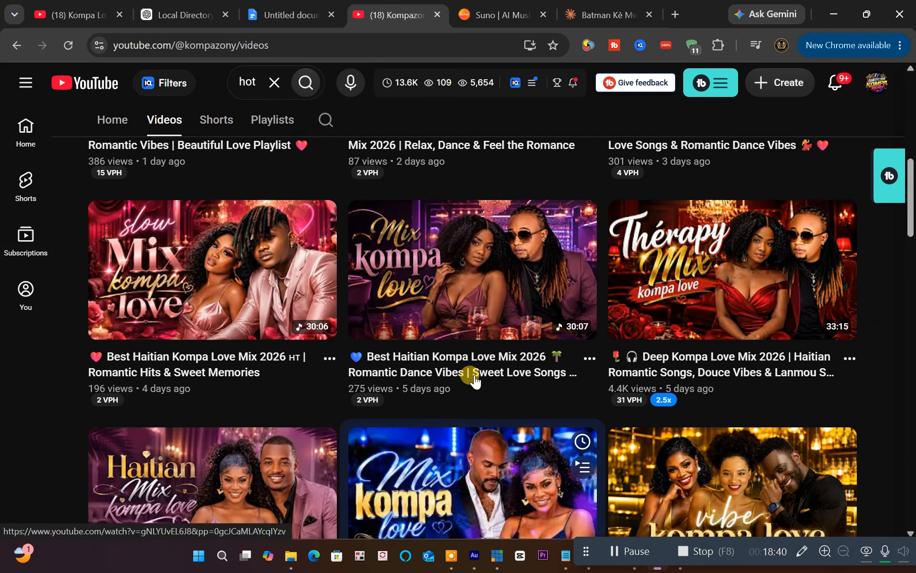
{"action": "scroll", "coordinate": [544, 401], "scroll_direction": "up", "scroll_amount": 3}
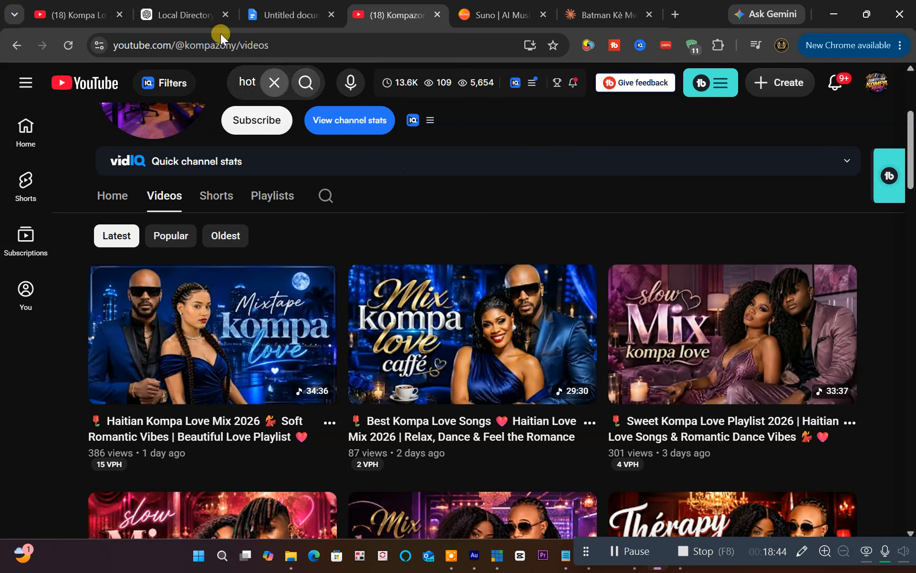
Step: Switch to the ChatGPT list of Haitian Creole song titles and on to the "Batman Kè Mwen" lyrics in Claude
{"action": "left_click", "coordinate": [179, 11]}
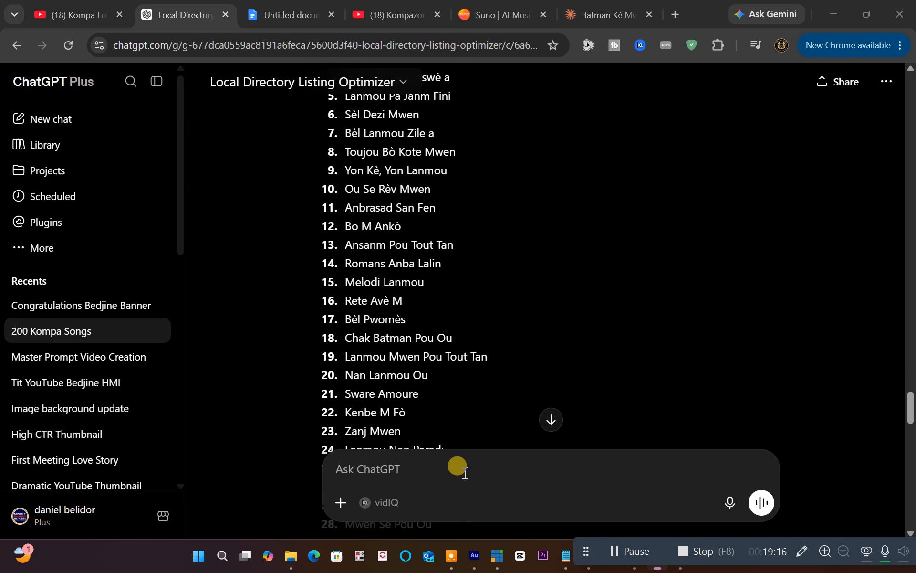
{"action": "left_click", "coordinate": [409, 471]}
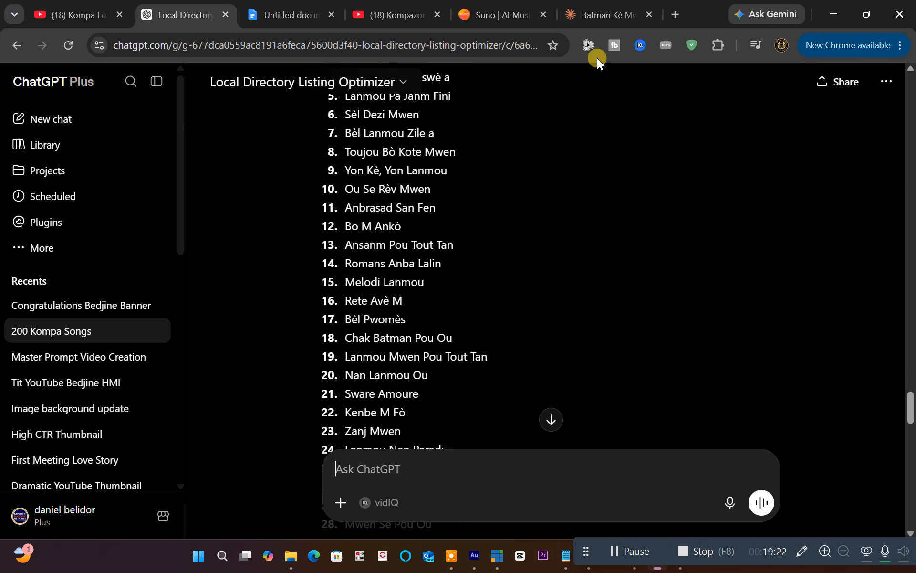
{"action": "left_click", "coordinate": [603, 16]}
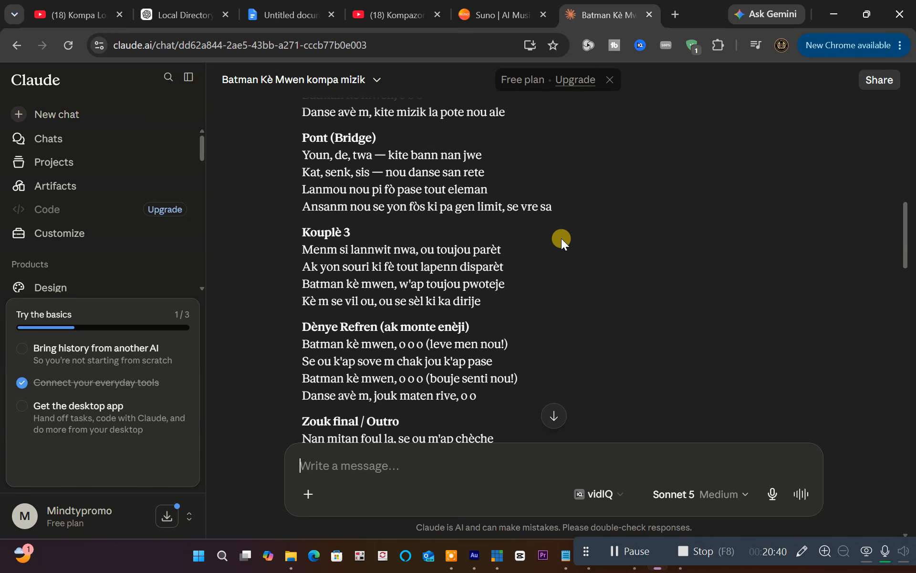
Step: Check the Suno workspace against the Google Docs title list and the Claude lyrics for "Batman Kè Mwen", ending in Suno
{"action": "left_click", "coordinate": [498, 14]}
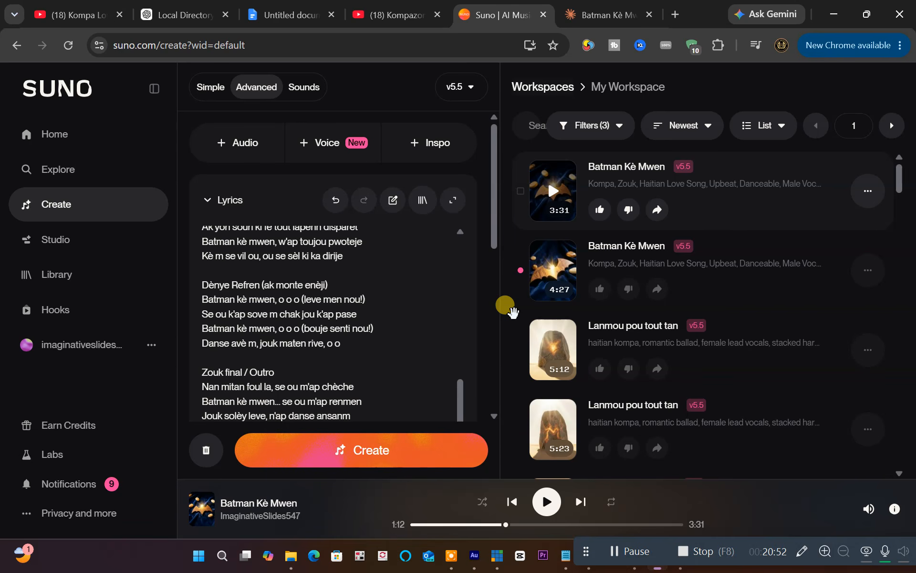
{"action": "left_click", "coordinate": [267, 18]}
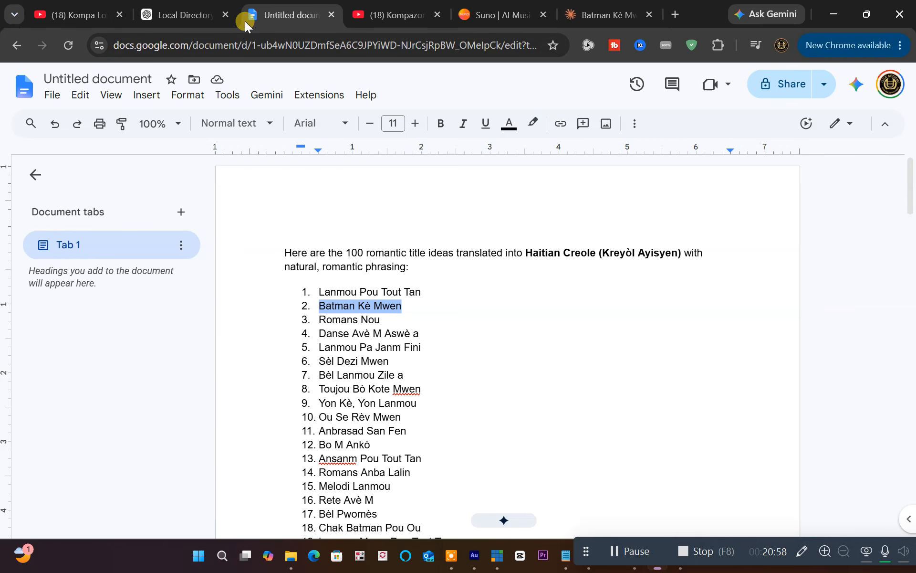
{"action": "left_click", "coordinate": [597, 16]}
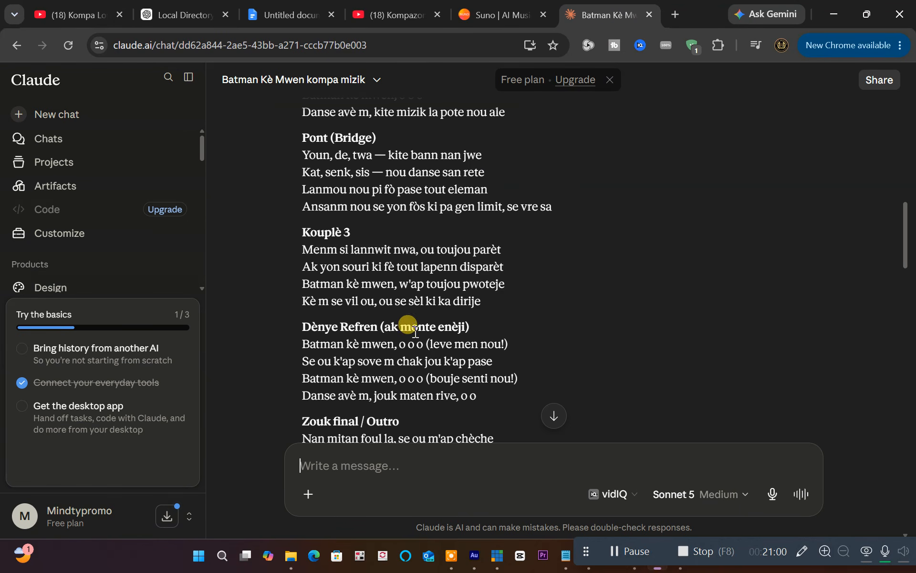
{"action": "left_click", "coordinate": [480, 16]}
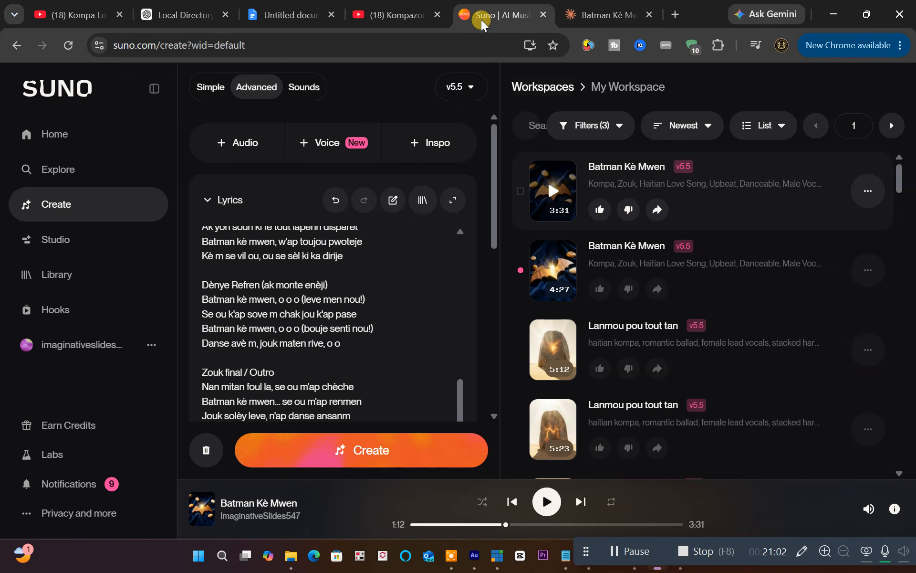